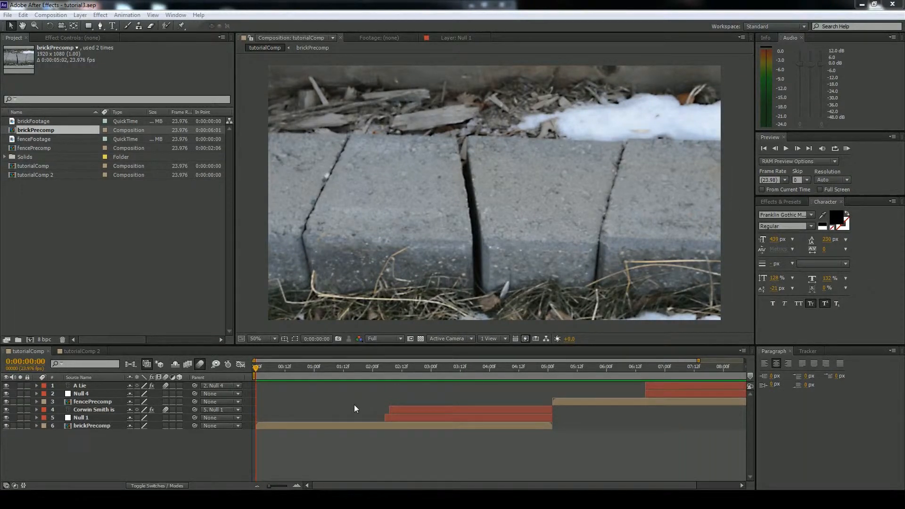
Play and scrub through tutorialComp to review how the titles follow the brick footage.
{"action": "key", "text": "space"}
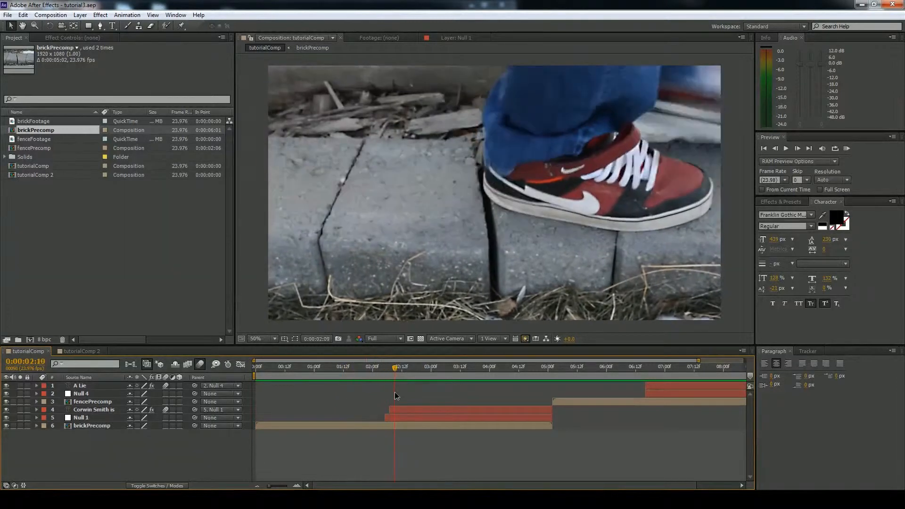
{"action": "left_click_drag", "start_coordinate": [408, 397], "coordinate": [418, 392]}
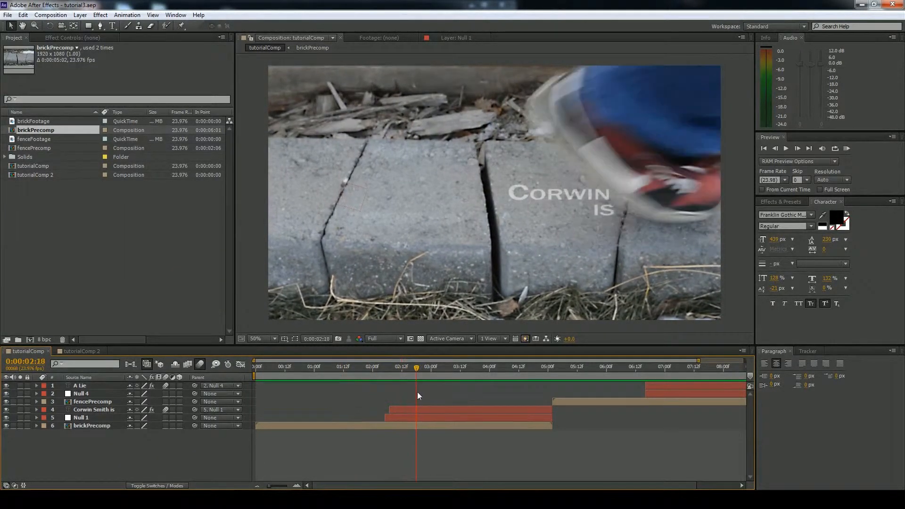
{"action": "left_click_drag", "start_coordinate": [547, 369], "coordinate": [368, 404]}
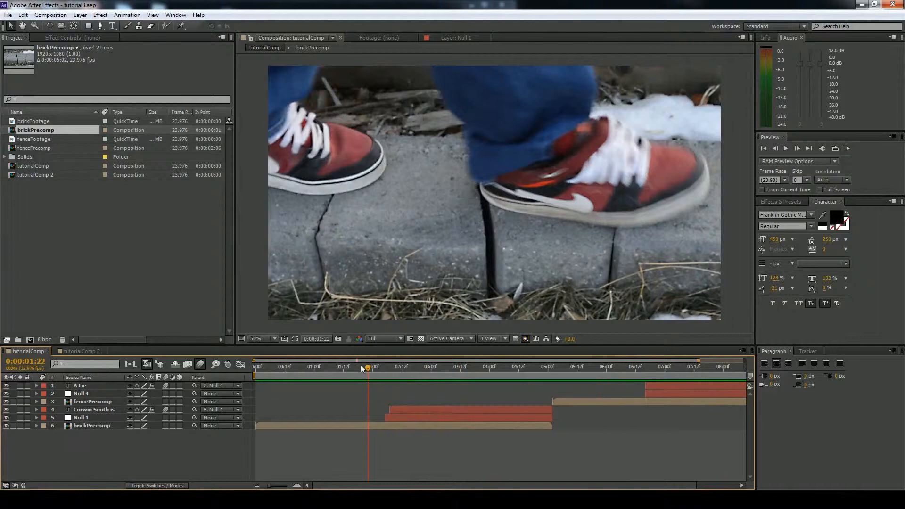
Open tutorialComp 2, set the current time to 0:00:03:00 and show the Tracker controls.
{"action": "left_click", "coordinate": [92, 352]}
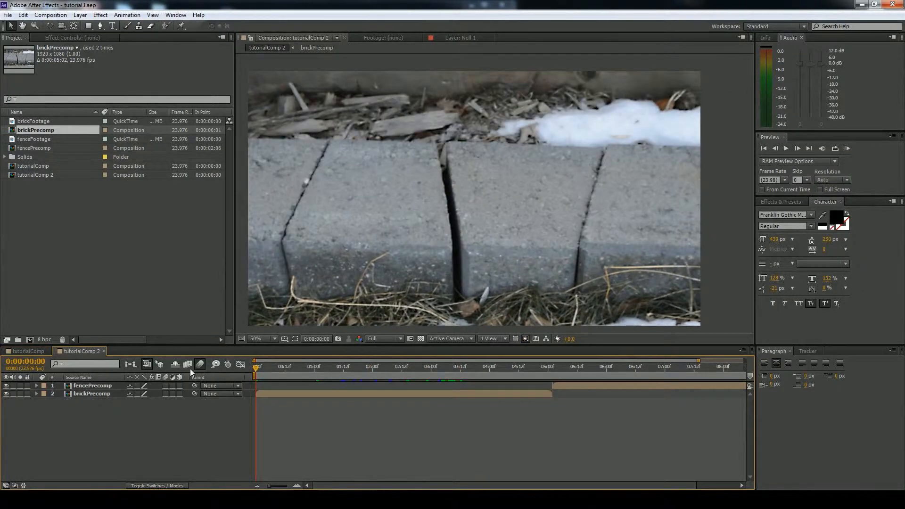
{"action": "left_click_drag", "start_coordinate": [262, 377], "coordinate": [431, 391]}
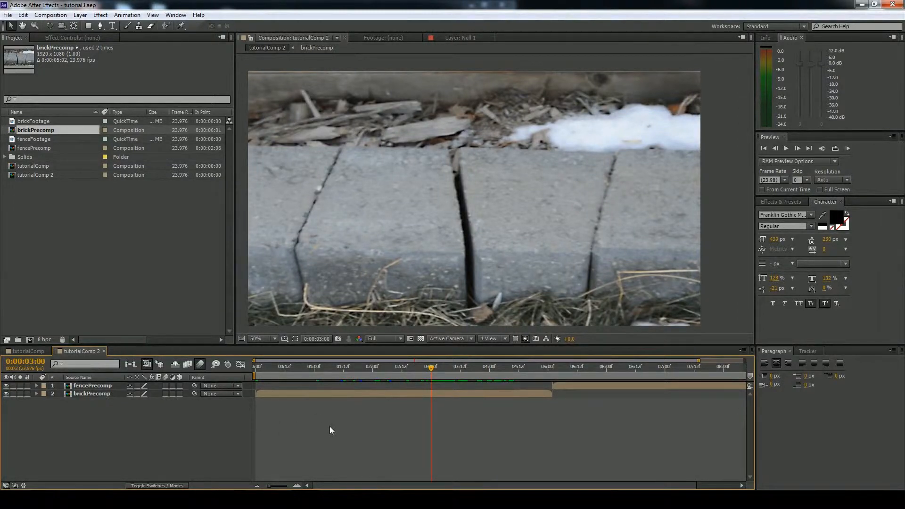
{"action": "left_click", "coordinate": [809, 352]}
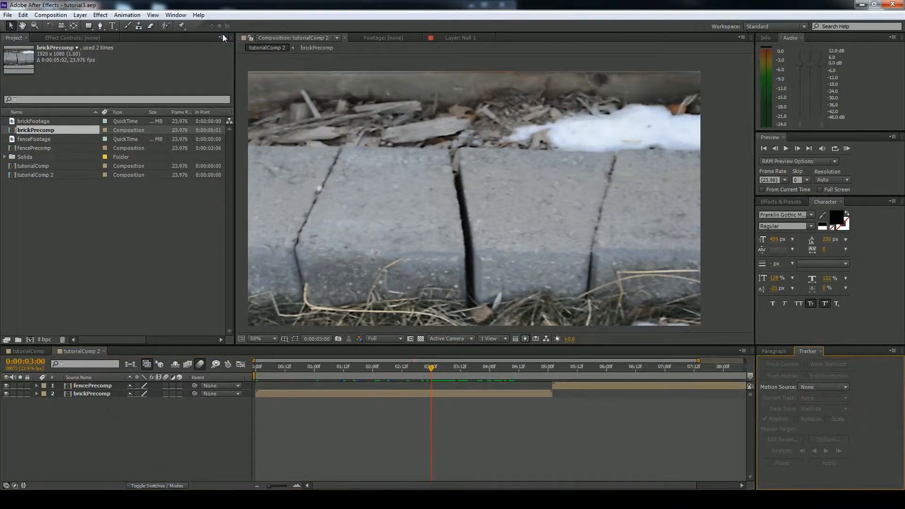
{"action": "left_click", "coordinate": [176, 15]}
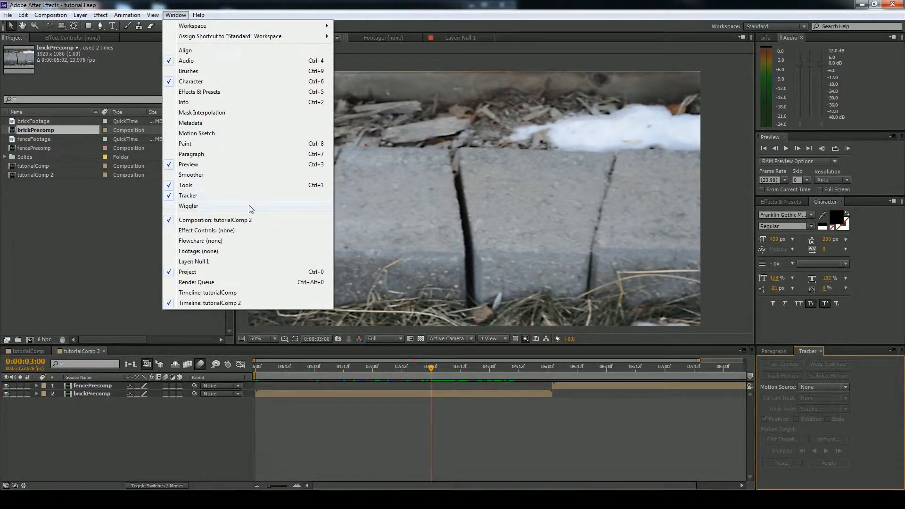
{"action": "left_click", "coordinate": [885, 392]}
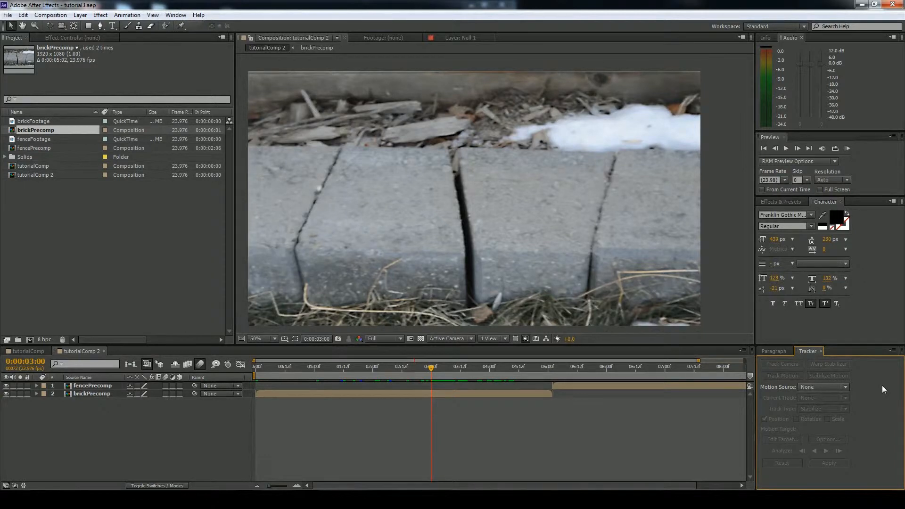
Start a motion track on the brickPrecomp layer and enable rotation and scale tracking in addition to position.
{"action": "left_click", "coordinate": [94, 394]}
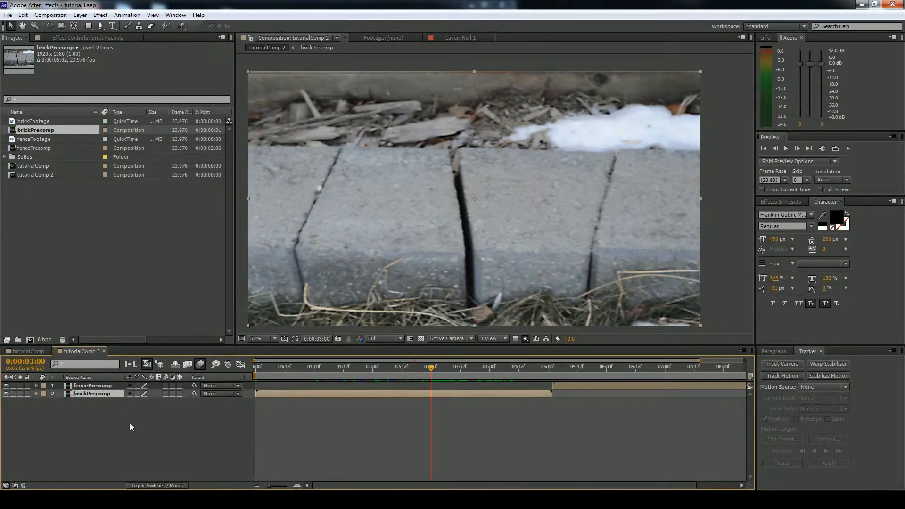
{"action": "left_click", "coordinate": [768, 375]}
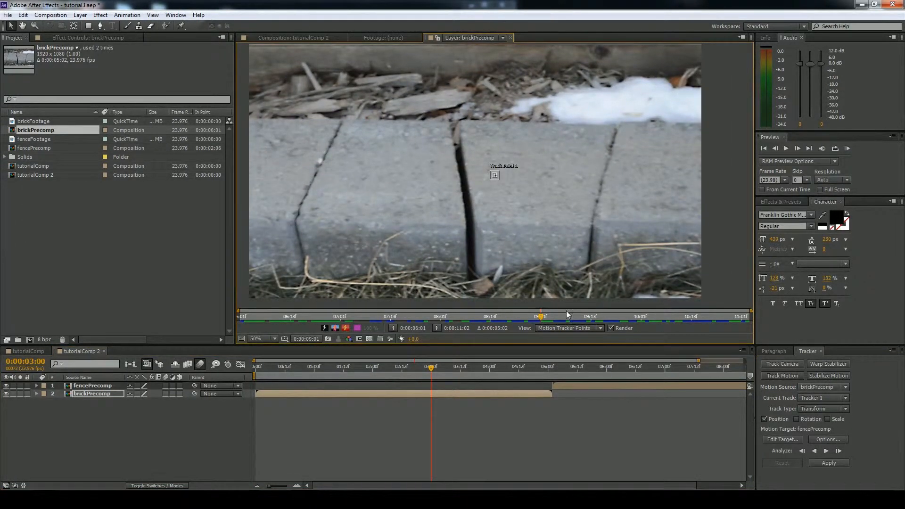
{"action": "key", "text": "space"}
{"action": "mouse_move", "coordinate": [415, 178]}
{"action": "left_mouse_down"}
{"action": "mouse_move", "coordinate": [437, 188]}
{"action": "mouse_move", "coordinate": [430, 181]}
{"action": "left_mouse_up"}
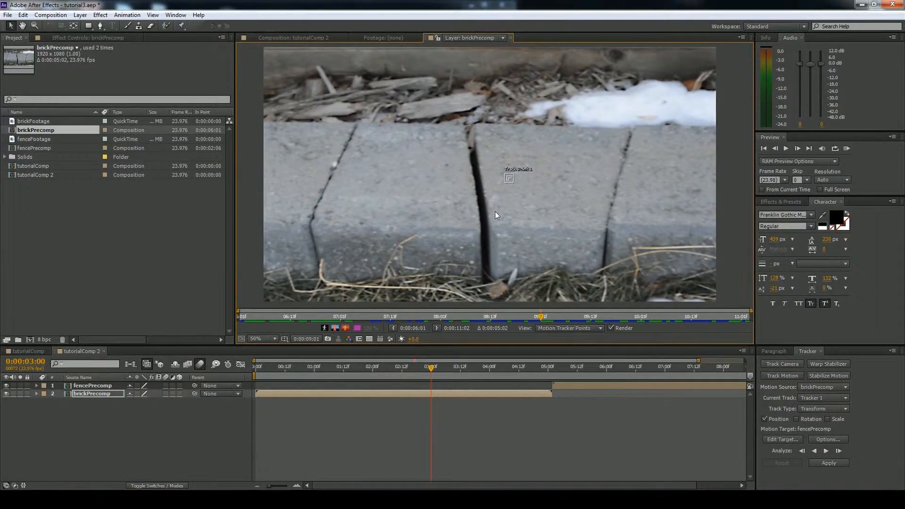
{"action": "scroll", "coordinate": [495, 211], "scroll_direction": "up", "scroll_amount": 3}
{"action": "scroll", "coordinate": [547, 222], "scroll_direction": "down", "scroll_amount": 4}
{"action": "scroll", "coordinate": [538, 219], "scroll_direction": "up", "scroll_amount": 1}
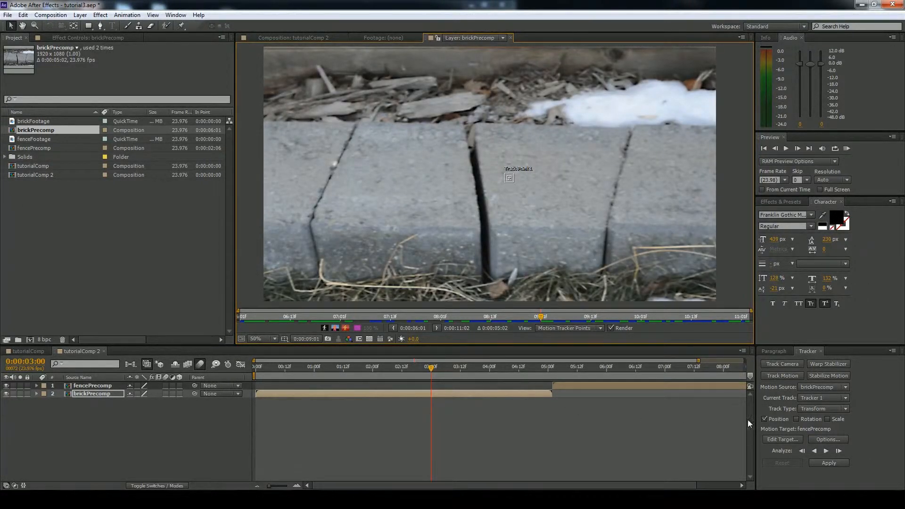
{"action": "left_click", "coordinate": [796, 419]}
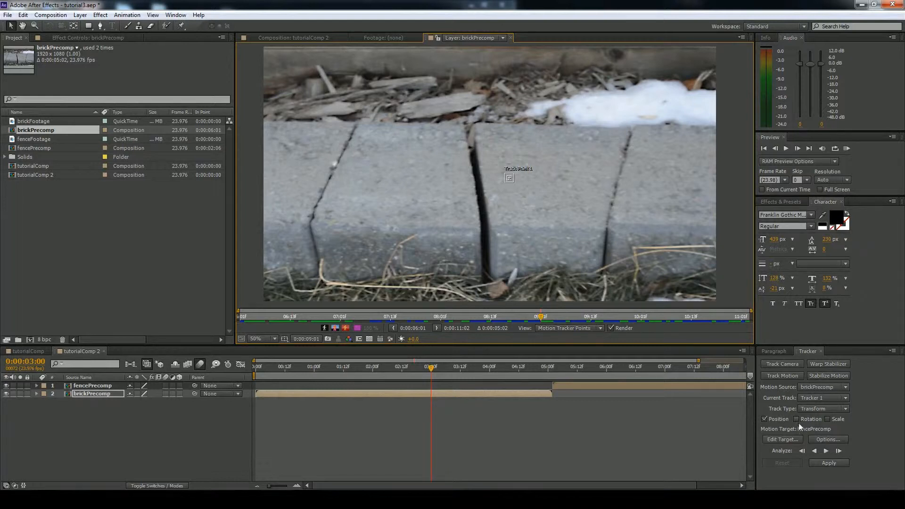
{"action": "left_click", "coordinate": [827, 419]}
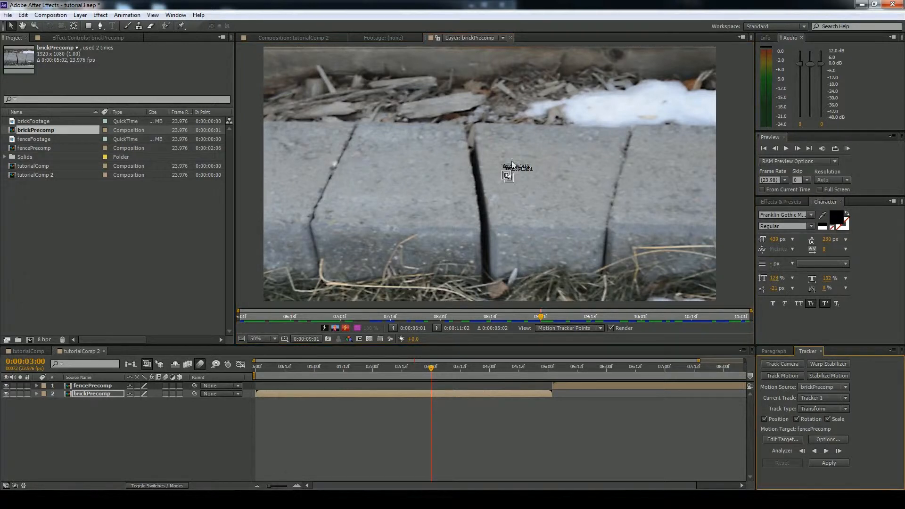
Pull the two overlapping track points apart, placing one on each brick beside the wide central gap.
{"action": "key", "text": "period"}
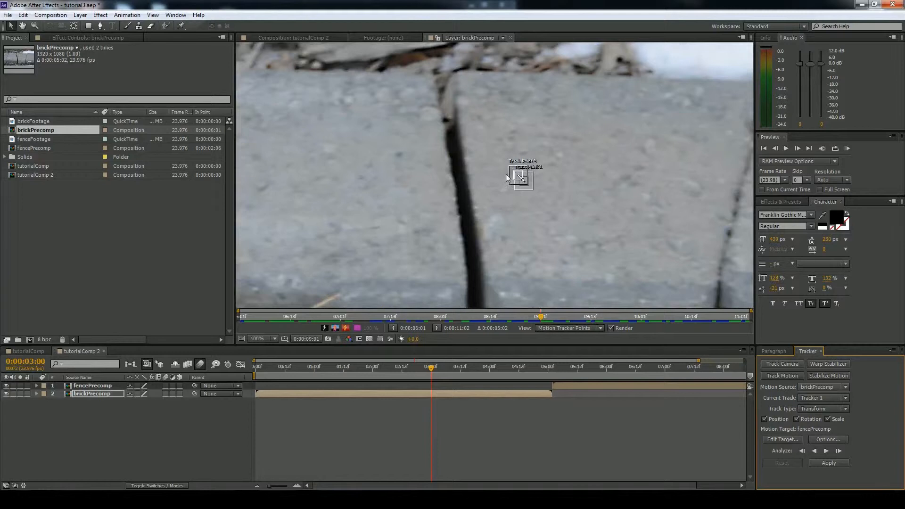
{"action": "left_click_drag", "start_coordinate": [519, 177], "coordinate": [376, 229]}
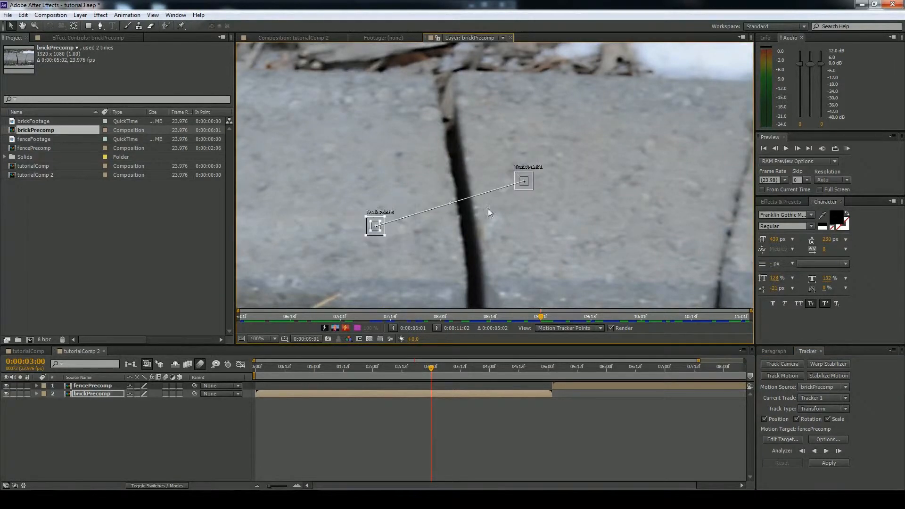
{"action": "left_click_drag", "start_coordinate": [524, 182], "coordinate": [622, 242]}
{"action": "key", "text": "comma"}
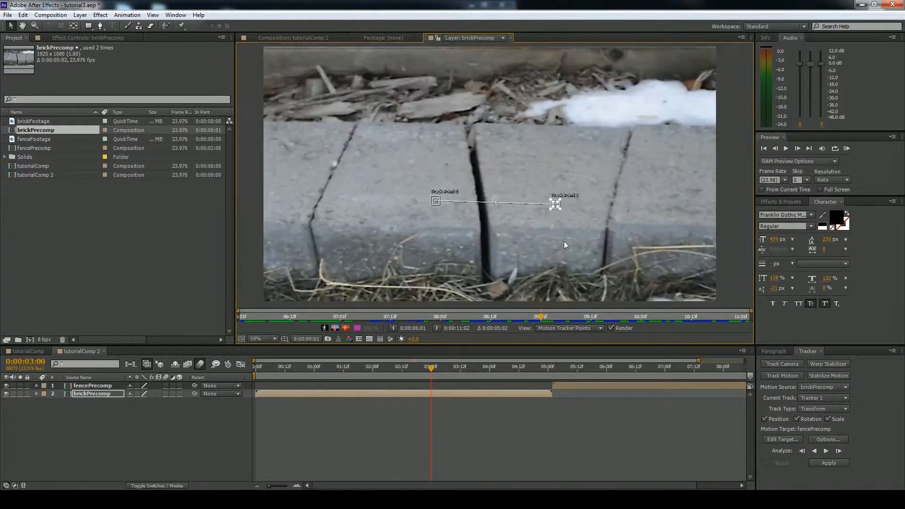
{"action": "key", "text": "period"}
{"action": "key", "text": "comma"}
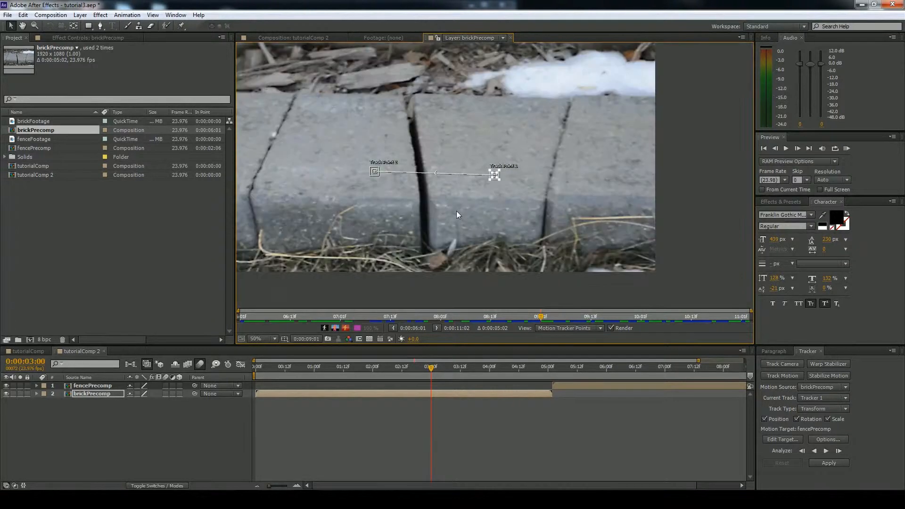
{"action": "left_click_drag", "start_coordinate": [403, 185], "coordinate": [463, 207]}
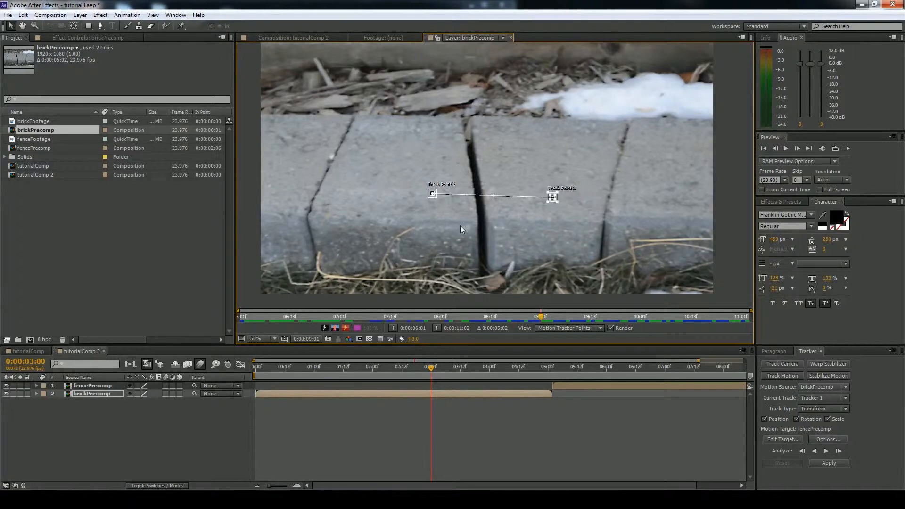
Set the current time to 0:00:02:12 and place track point 1 on the white twig at the base of the brick.
{"action": "left_click_drag", "start_coordinate": [433, 367], "coordinate": [402, 380]}
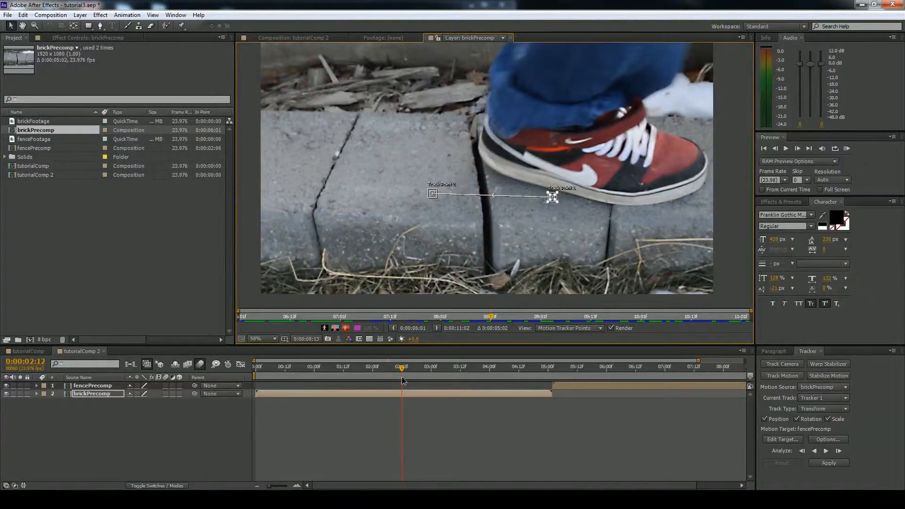
{"action": "scroll", "coordinate": [527, 227], "scroll_direction": "up", "scroll_amount": 2}
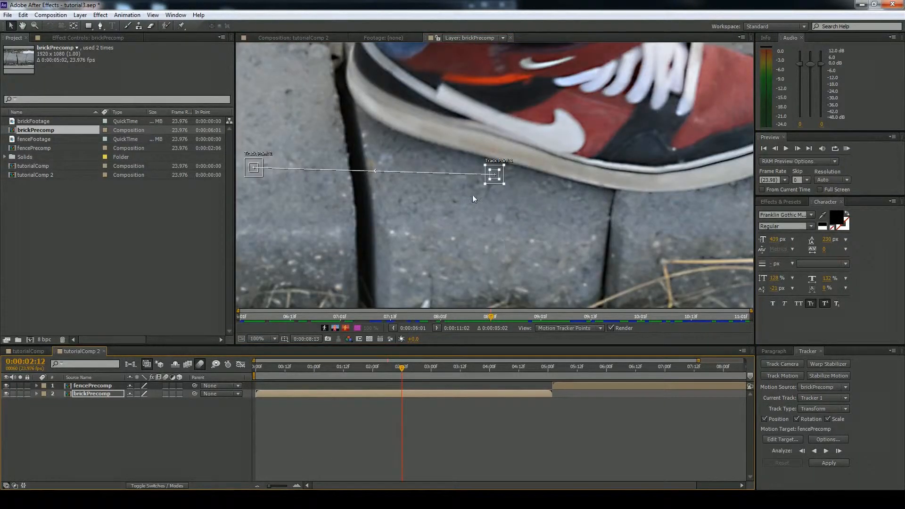
{"action": "left_click_drag", "start_coordinate": [494, 174], "coordinate": [402, 246]}
{"action": "key", "text": "space"}
{"action": "left_click_drag", "start_coordinate": [379, 190], "coordinate": [520, 189]}
{"action": "scroll", "coordinate": [520, 190], "scroll_direction": "down", "scroll_amount": 1}
{"action": "left_click_drag", "start_coordinate": [422, 127], "coordinate": [538, 246]}
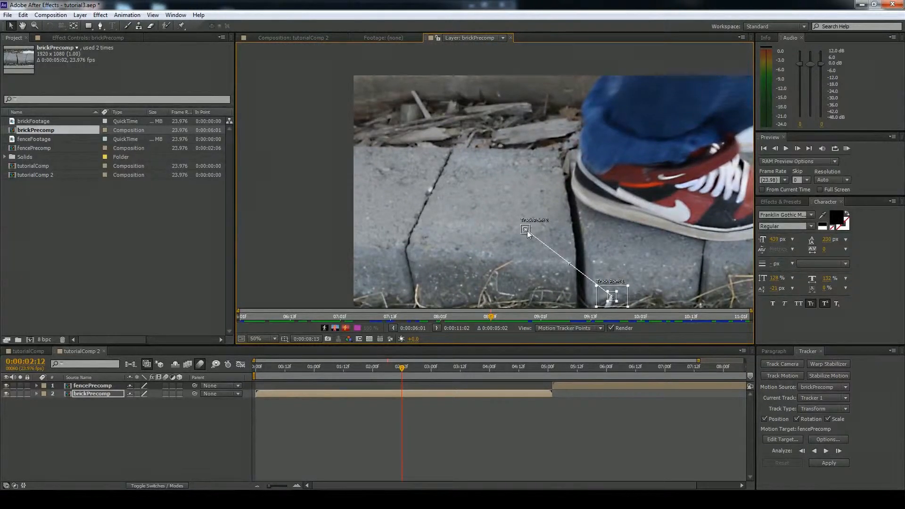
Place track point 2 on the white pebble in the crack between bricks and enlarge its search region.
{"action": "scroll", "coordinate": [528, 235], "scroll_direction": "up", "scroll_amount": 2}
{"action": "scroll", "coordinate": [528, 234], "scroll_direction": "down", "scroll_amount": 1}
{"action": "left_click_drag", "start_coordinate": [367, 116], "coordinate": [541, 256]}
{"action": "left_click_drag", "start_coordinate": [495, 183], "coordinate": [313, 112]}
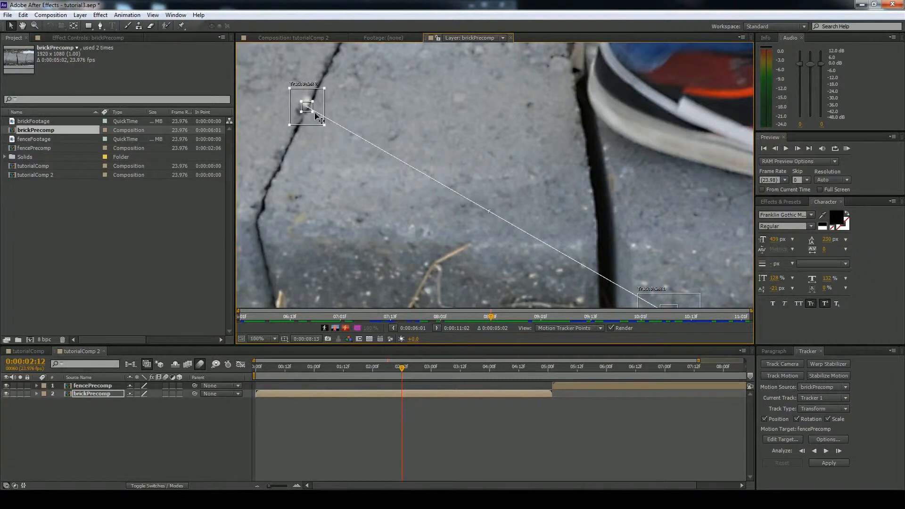
{"action": "scroll", "coordinate": [314, 113], "scroll_direction": "up", "scroll_amount": 2}
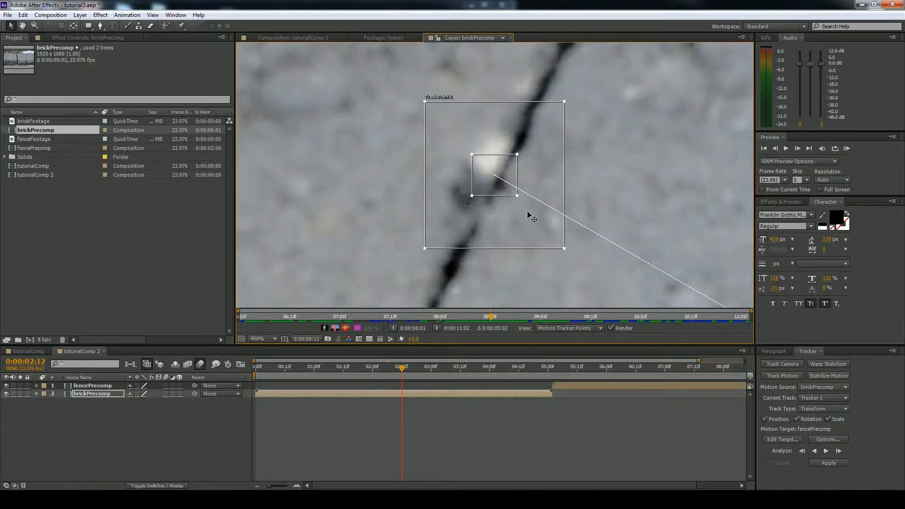
{"action": "left_click_drag", "start_coordinate": [567, 248], "coordinate": [614, 277]}
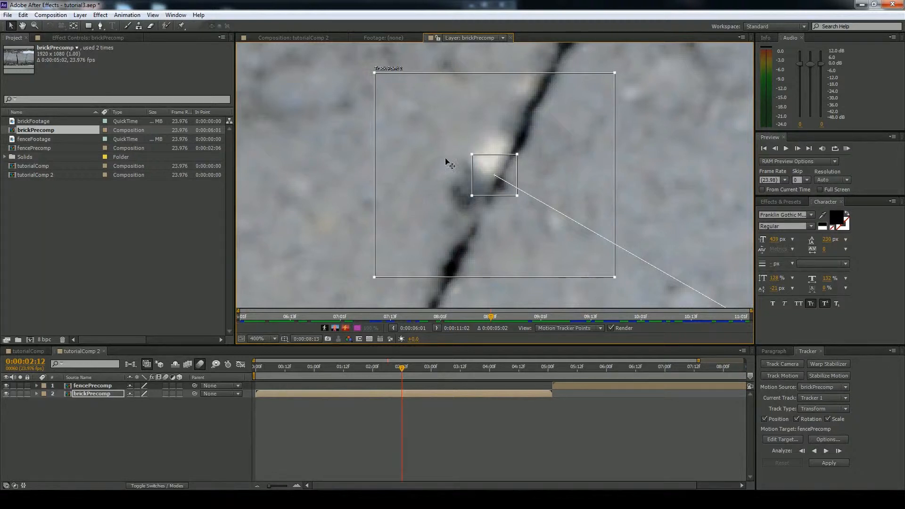
Shrink track point 2's search region more tightly around the white pebble.
{"action": "scroll", "coordinate": [475, 178], "scroll_direction": "down", "scroll_amount": 2}
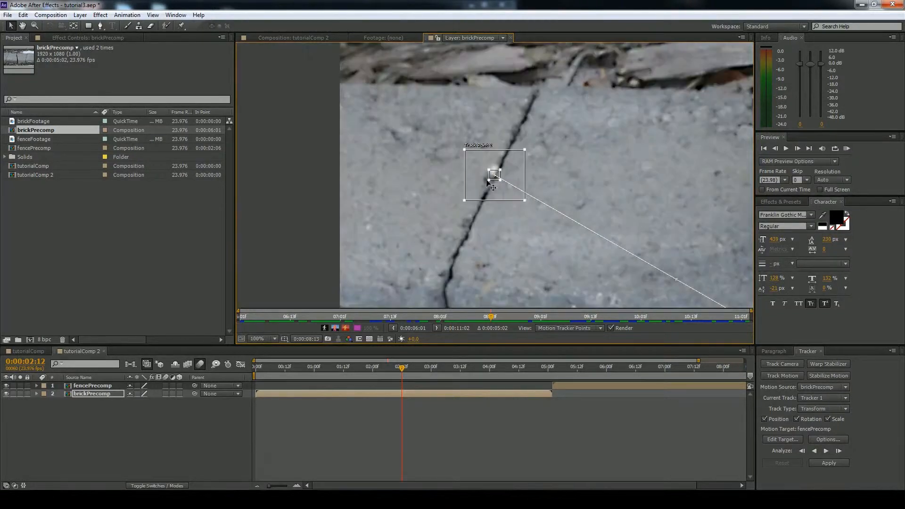
{"action": "key", "text": "space"}
{"action": "left_click_drag", "start_coordinate": [645, 248], "coordinate": [340, 152]}
{"action": "scroll", "coordinate": [516, 186], "scroll_direction": "down", "scroll_amount": 1}
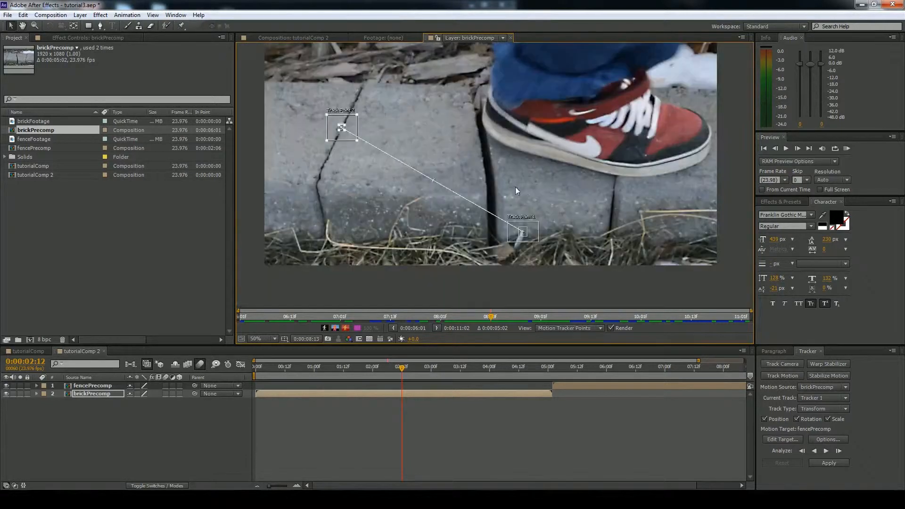
{"action": "scroll", "coordinate": [533, 196], "scroll_direction": "up", "scroll_amount": 1}
{"action": "scroll", "coordinate": [532, 195], "scroll_direction": "down", "scroll_amount": 1}
{"action": "key", "text": "space"}
{"action": "left_click_drag", "start_coordinate": [592, 200], "coordinate": [418, 170]}
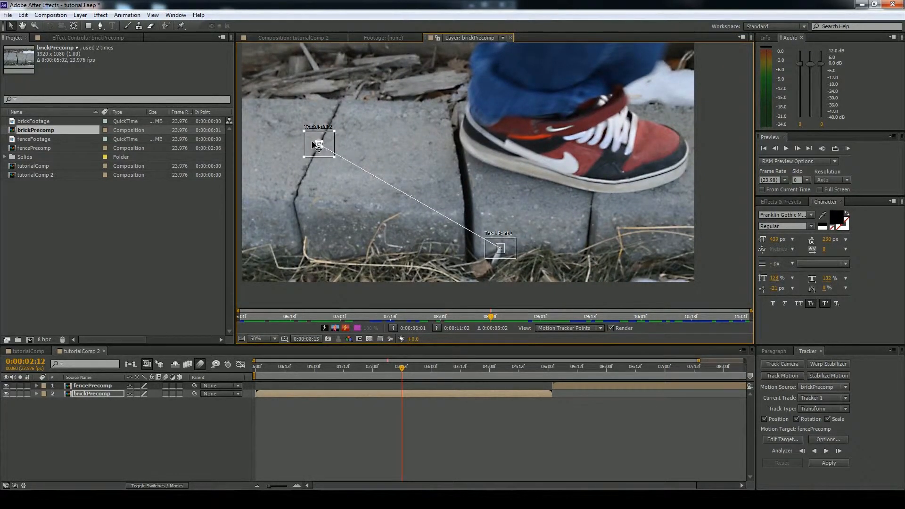
{"action": "scroll", "coordinate": [317, 146], "scroll_direction": "up", "scroll_amount": 2}
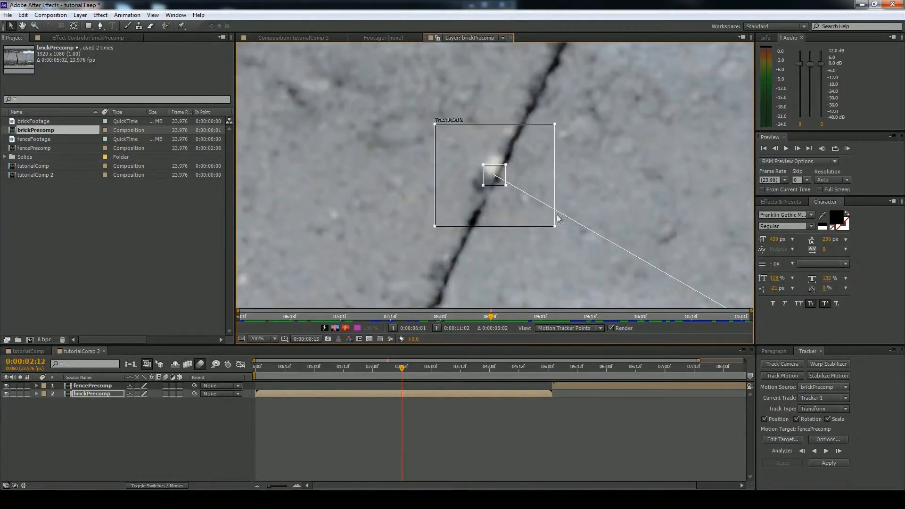
{"action": "left_click_drag", "start_coordinate": [554, 224], "coordinate": [536, 210]}
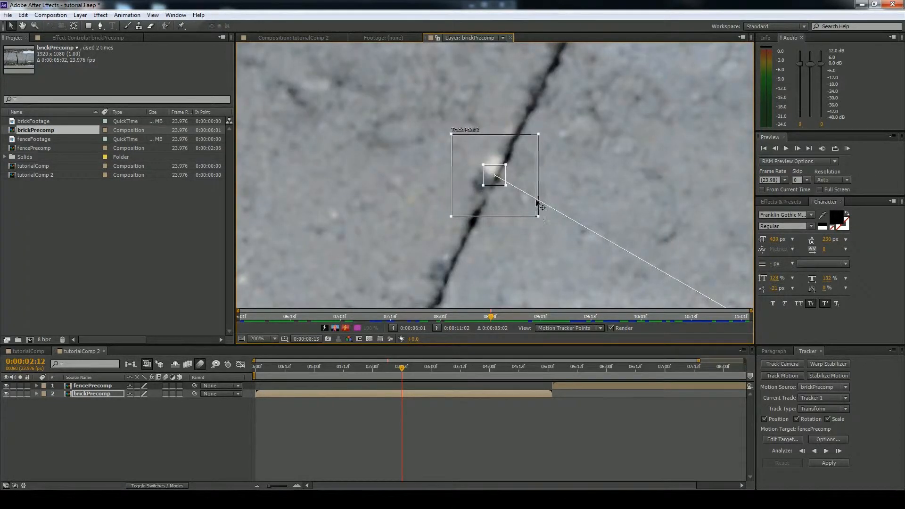
Analyze both track points forward from 0:00:02:12 to the end of brickPrecomp, and scrub back to 0:00:03:19 to check the track.
{"action": "left_click_drag", "start_coordinate": [616, 242], "coordinate": [536, 206]}
{"action": "scroll", "coordinate": [610, 256], "scroll_direction": "down", "scroll_amount": 2}
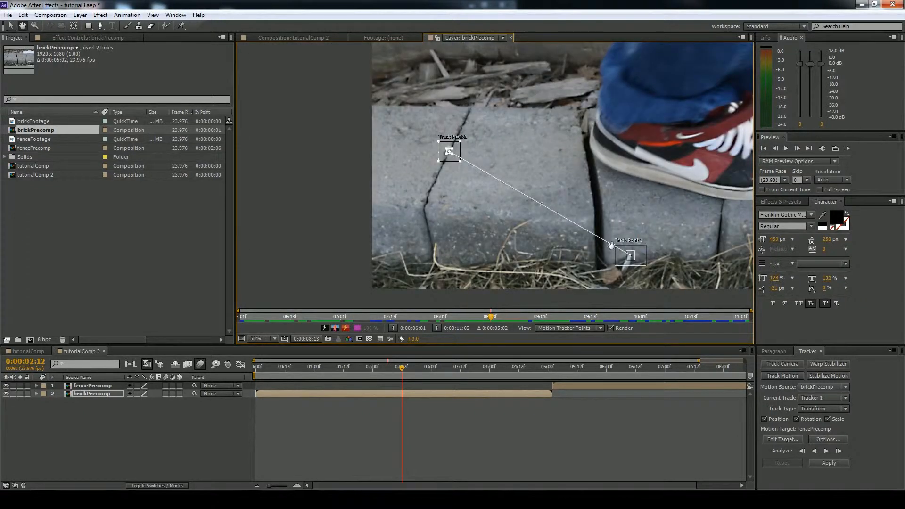
{"action": "left_click_drag", "start_coordinate": [611, 245], "coordinate": [533, 213]}
{"action": "scroll", "coordinate": [608, 233], "scroll_direction": "up", "scroll_amount": 1}
{"action": "left_click_drag", "start_coordinate": [610, 237], "coordinate": [229, 34]}
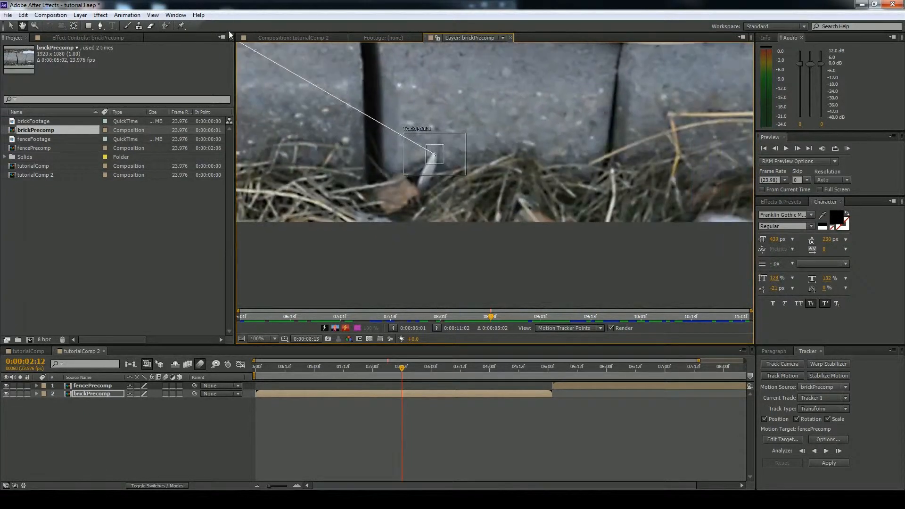
{"action": "scroll", "coordinate": [467, 153], "scroll_direction": "down", "scroll_amount": 1}
{"action": "left_click_drag", "start_coordinate": [413, 110], "coordinate": [468, 214]}
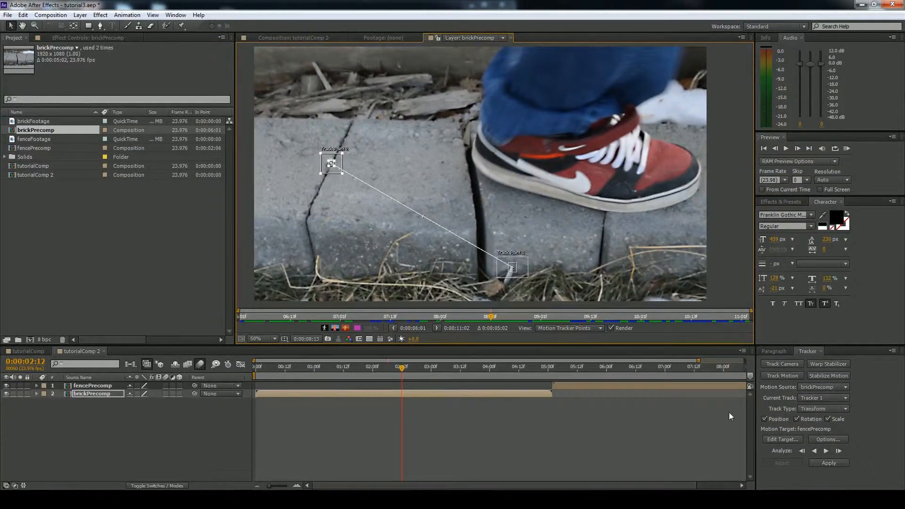
{"action": "left_click", "coordinate": [825, 451]}
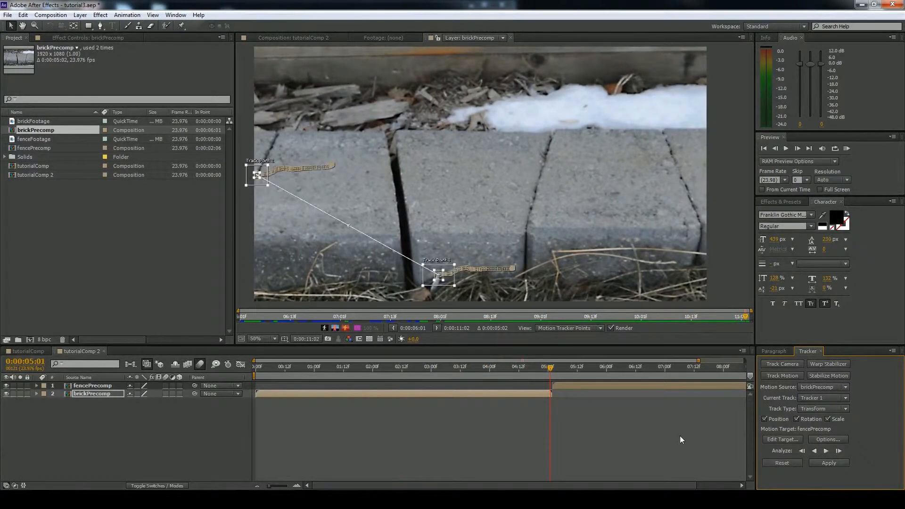
{"action": "left_click_drag", "start_coordinate": [332, 207], "coordinate": [382, 214]}
{"action": "left_click_drag", "start_coordinate": [545, 371], "coordinate": [477, 376]}
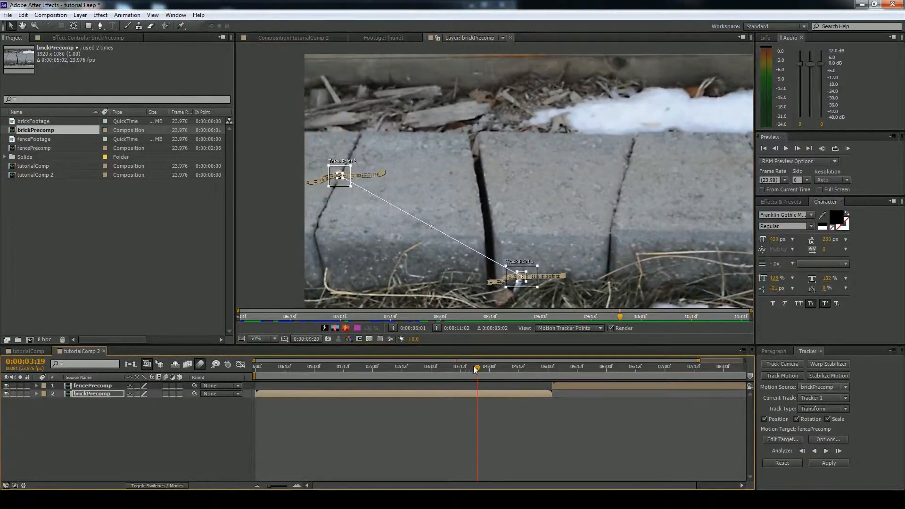
Add a null object to tutorialComp 2, rename it trackBrick, and place it directly below fencePrecomp in the layer stack.
{"action": "right_click", "coordinate": [151, 416]}
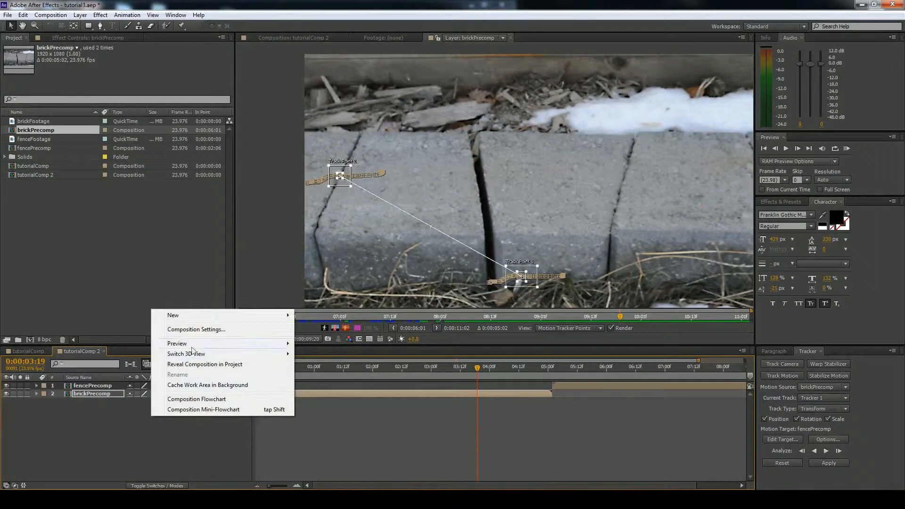
{"action": "mouse_move", "coordinate": [185, 323]}
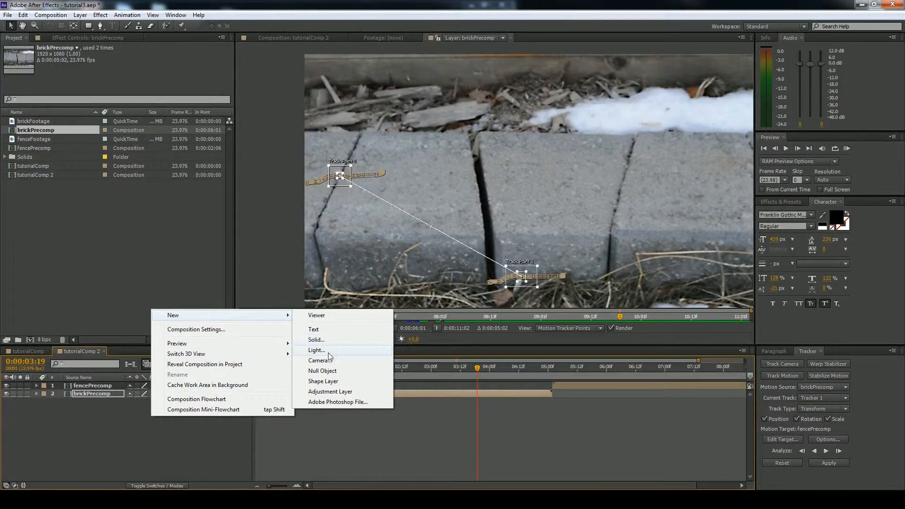
{"action": "left_click", "coordinate": [329, 373]}
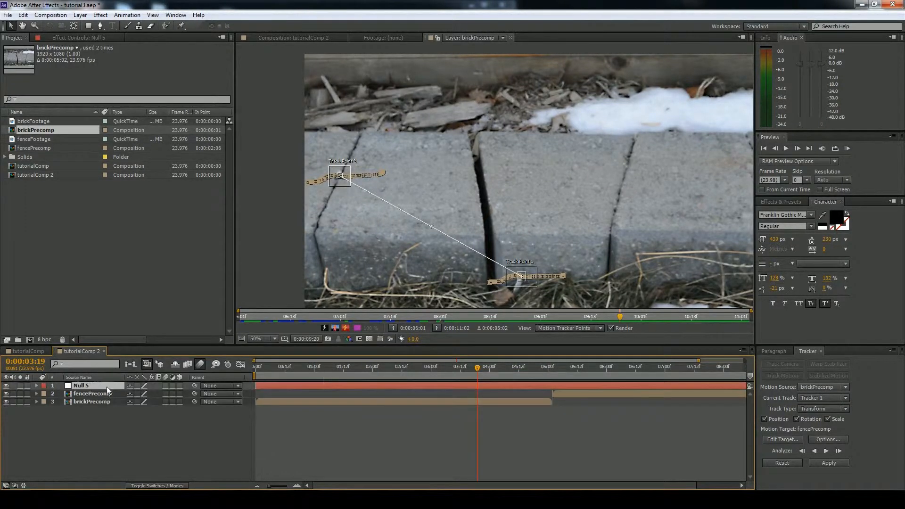
{"action": "key", "text": "Return"}
{"action": "type", "text": "trackBrick"}
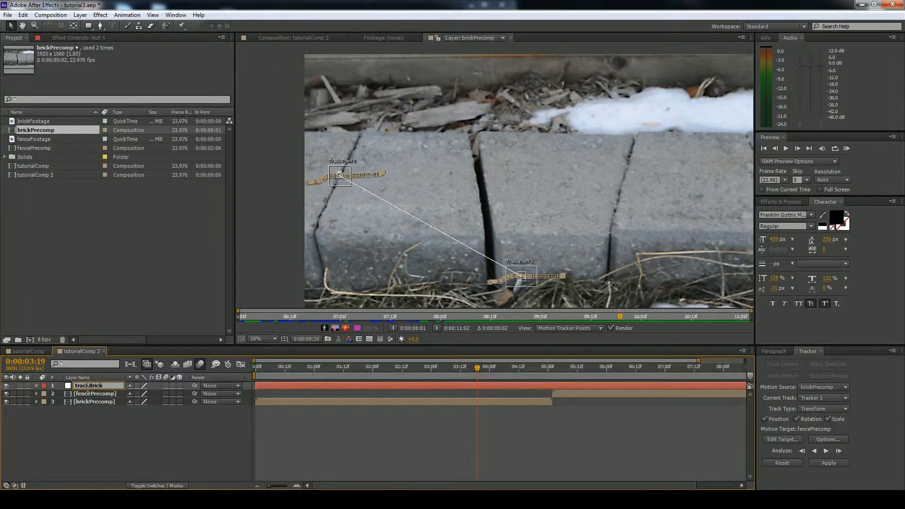
{"action": "key", "text": "Return"}
{"action": "left_click_drag", "start_coordinate": [88, 387], "coordinate": [94, 398]}
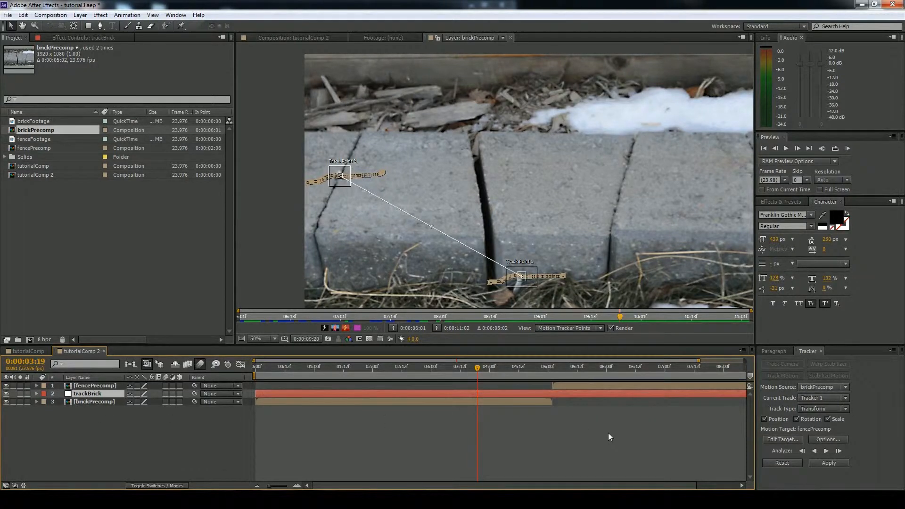
Set the tracker's motion target to the trackBrick layer and apply the tracking data in X and Y.
{"action": "left_click", "coordinate": [783, 440]}
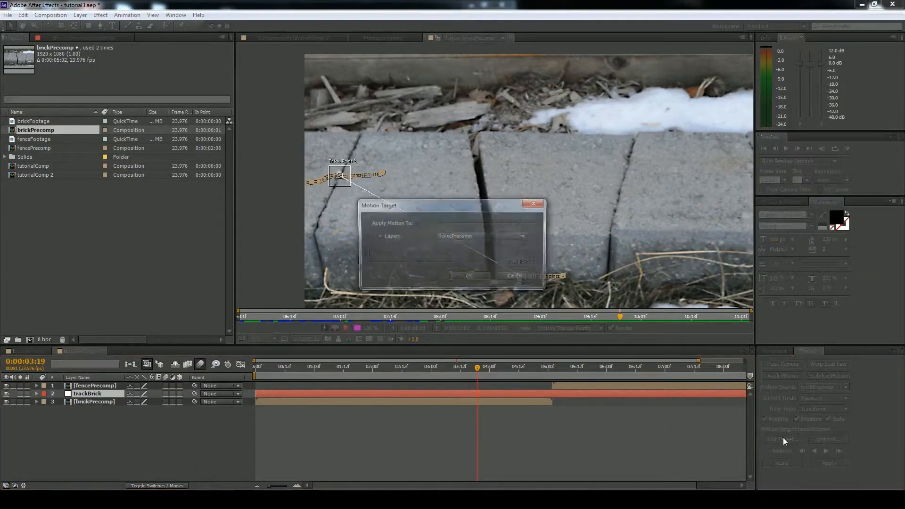
{"action": "left_click", "coordinate": [481, 236]}
{"action": "left_click", "coordinate": [467, 258]}
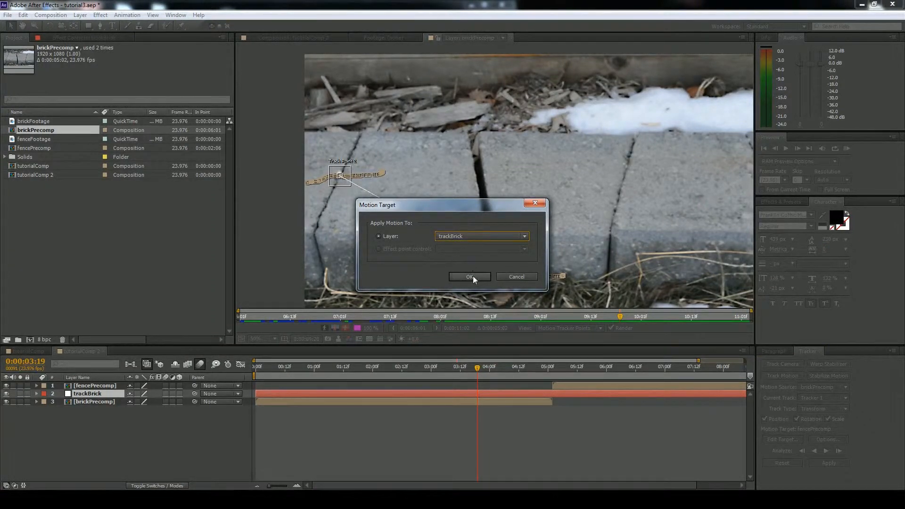
{"action": "left_click", "coordinate": [469, 276]}
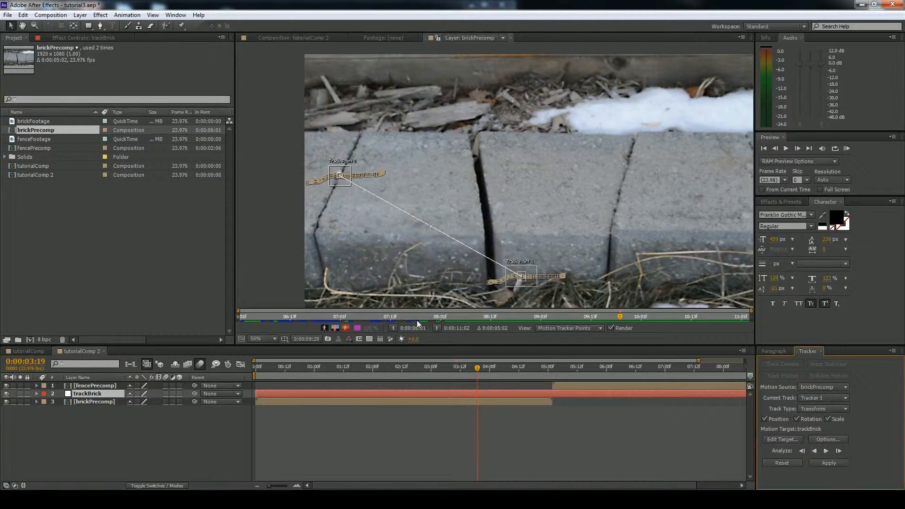
{"action": "left_click", "coordinate": [829, 463]}
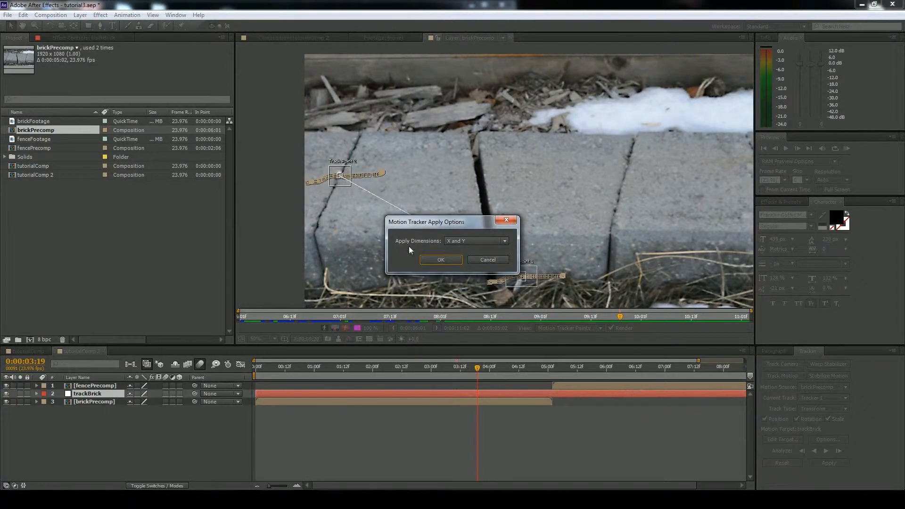
{"action": "left_click", "coordinate": [444, 260]}
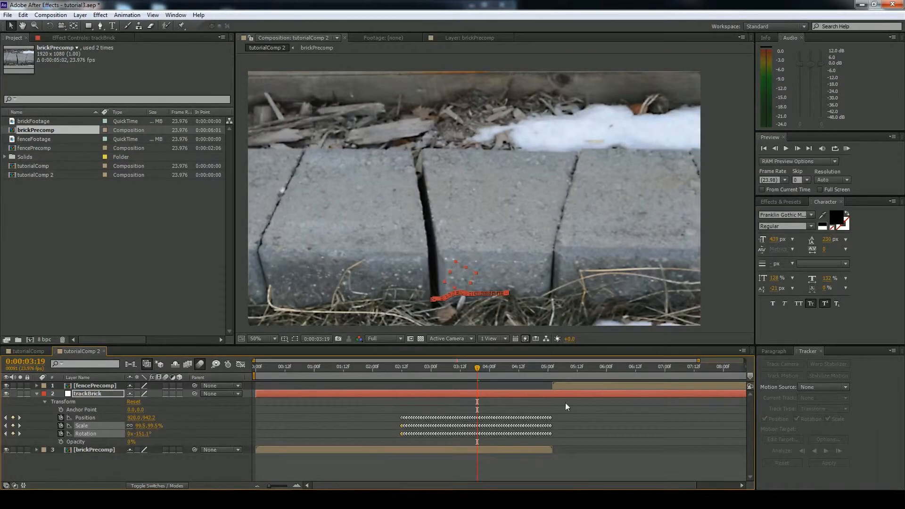
Trim the trackBrick layer to start at 0:00:02:12 and end where brickPrecomp ends.
{"action": "left_click_drag", "start_coordinate": [477, 382], "coordinate": [402, 385]}
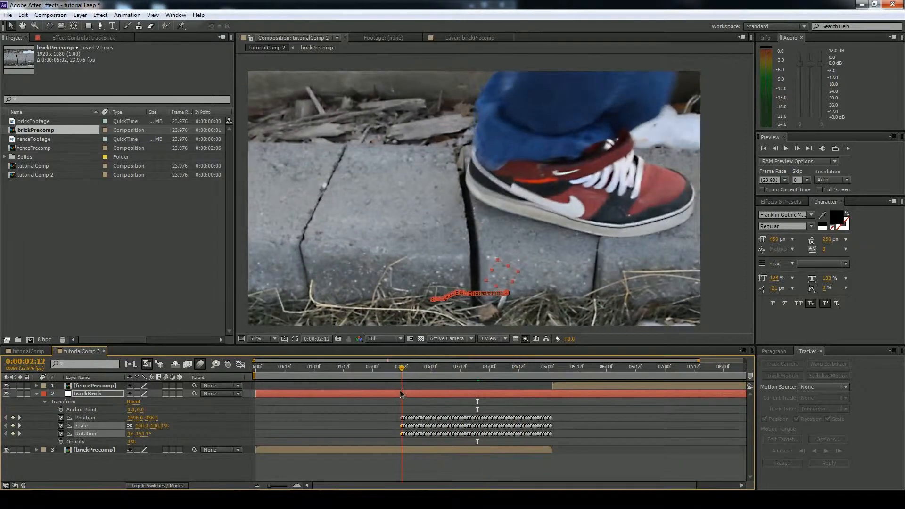
{"action": "left_click_drag", "start_coordinate": [255, 392], "coordinate": [398, 395]}
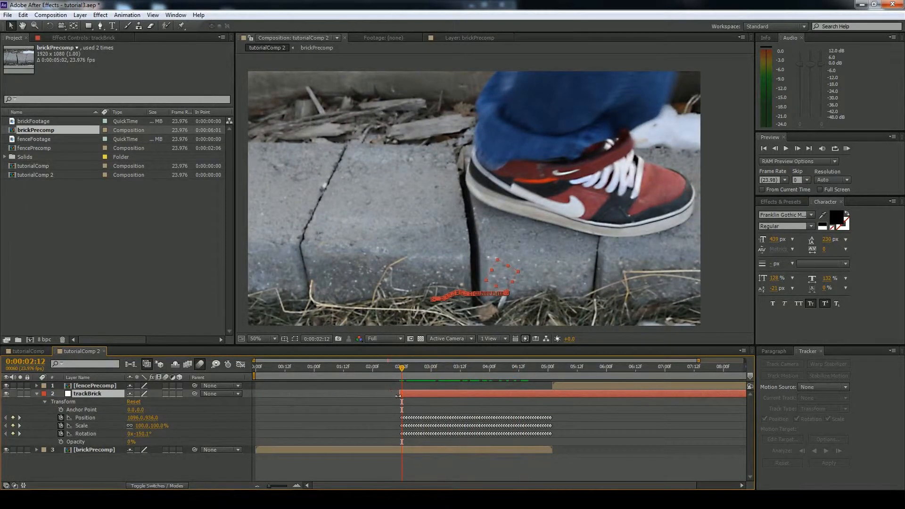
{"action": "left_click_drag", "start_coordinate": [617, 485], "coordinate": [676, 485]}
{"action": "left_click_drag", "start_coordinate": [743, 390], "coordinate": [501, 394]}
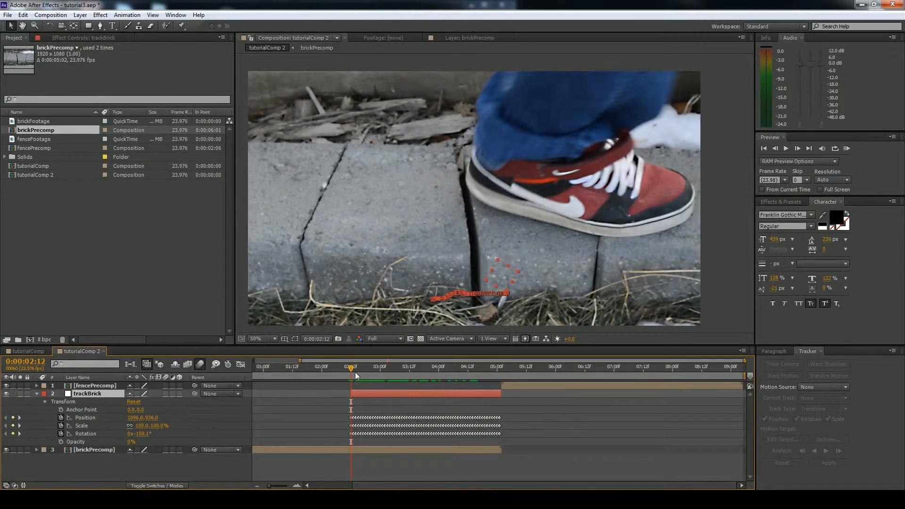
{"action": "left_click_drag", "start_coordinate": [351, 372], "coordinate": [354, 390]}
Create a text layer over the bricks with the person's full name and IS on a second line, capitalizing the surname's initial.
{"action": "left_click", "coordinate": [114, 27]}
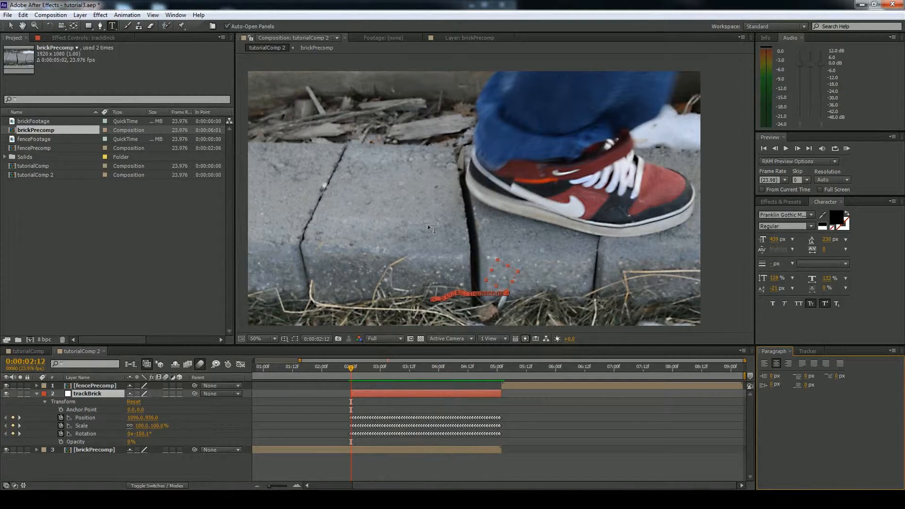
{"action": "left_click", "coordinate": [411, 193]}
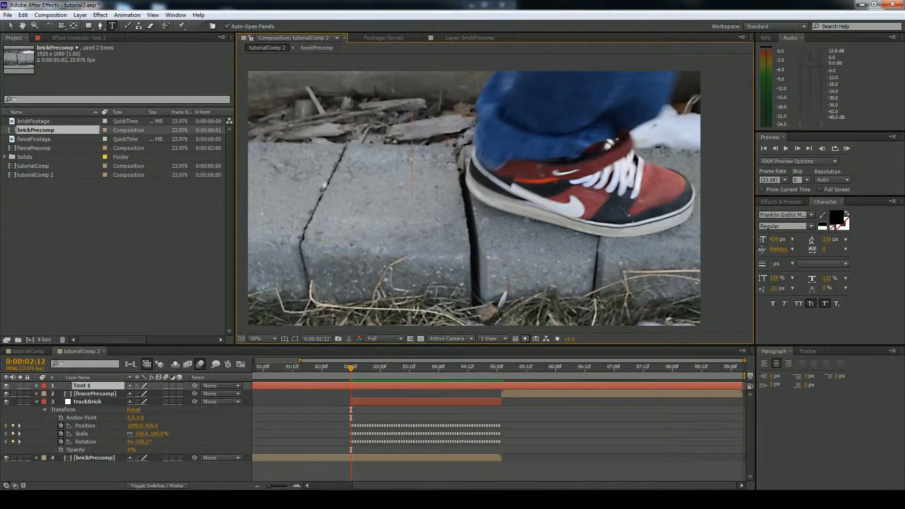
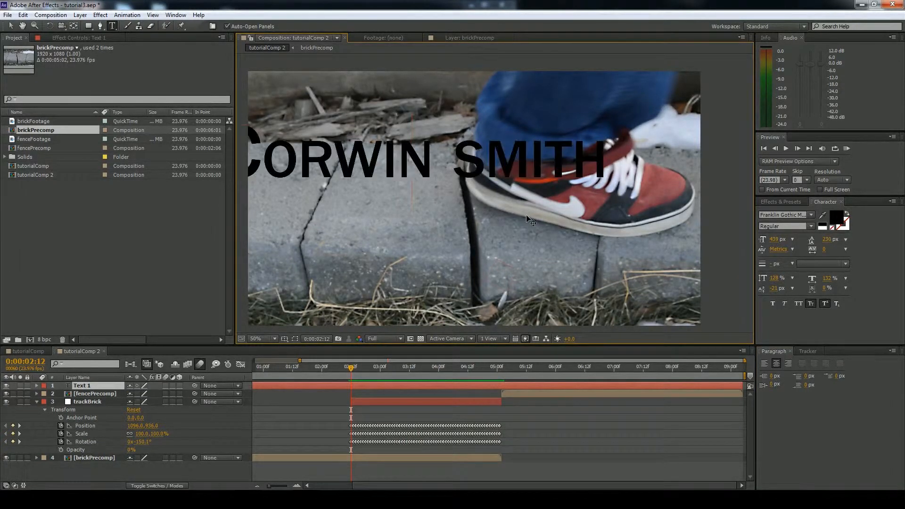
{"action": "key", "text": "Return"}
{"action": "type", "text": "IS"}
{"action": "left_click", "coordinate": [487, 172]}
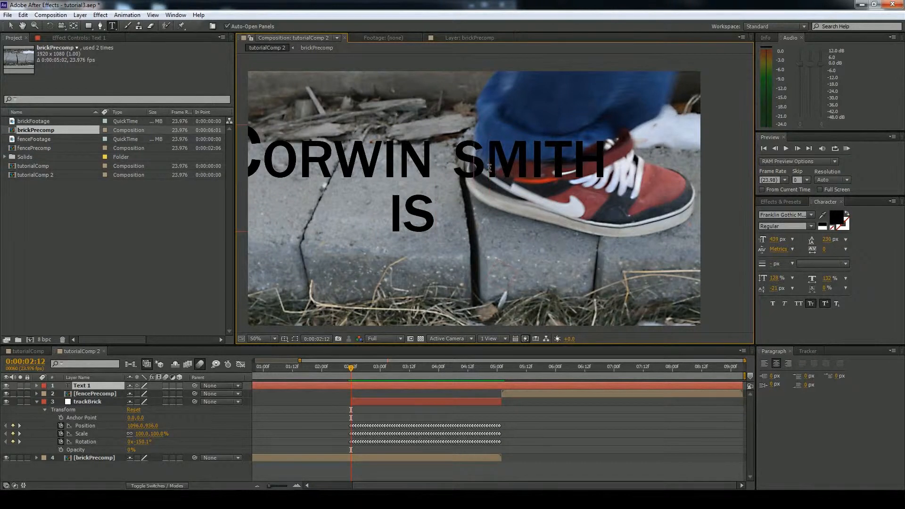
{"action": "key", "text": "BackSpace"}
{"action": "type", "text": "S"}
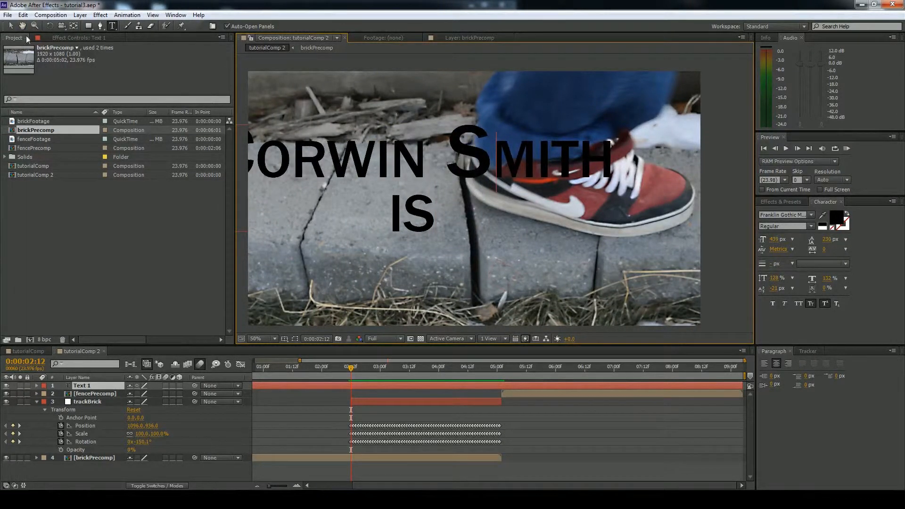
Change the fill of all the title text to white and move the title fully inside the frame.
{"action": "key", "text": "ctrl+a"}
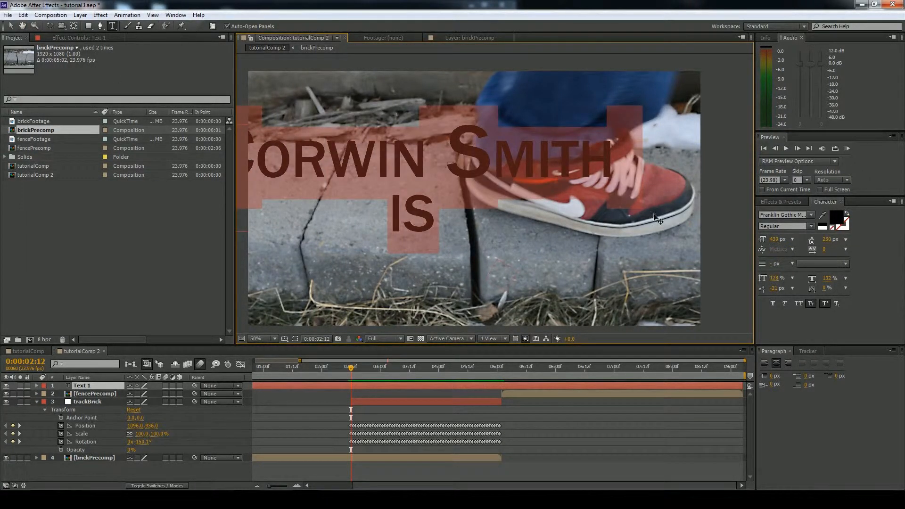
{"action": "left_click", "coordinate": [823, 225]}
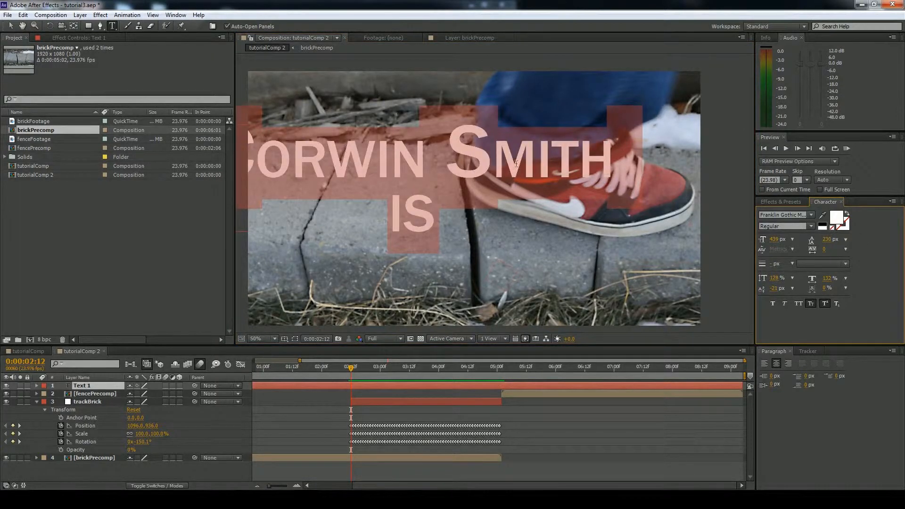
{"action": "left_click", "coordinate": [8, 25]}
{"action": "left_click_drag", "start_coordinate": [395, 171], "coordinate": [465, 191]}
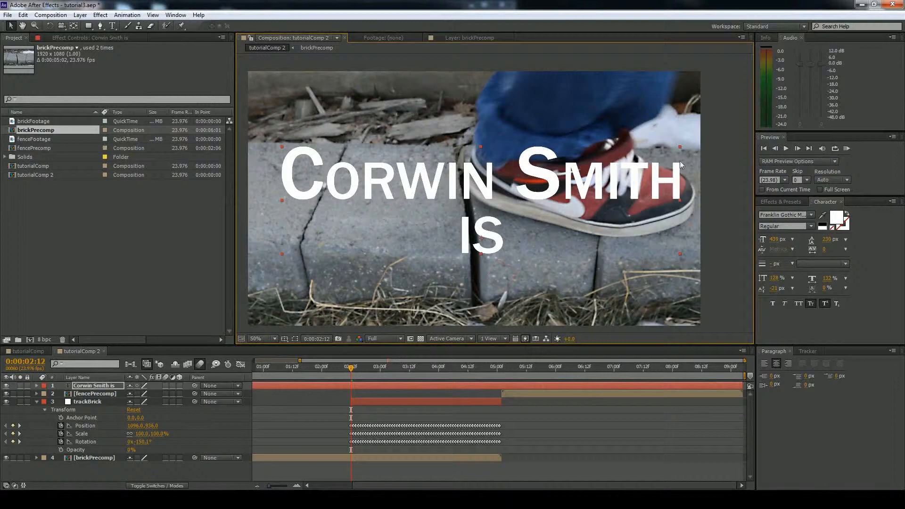
Scale the title down to 44% and place it over the shoe, above the middle brick.
{"action": "key", "text": "s"}
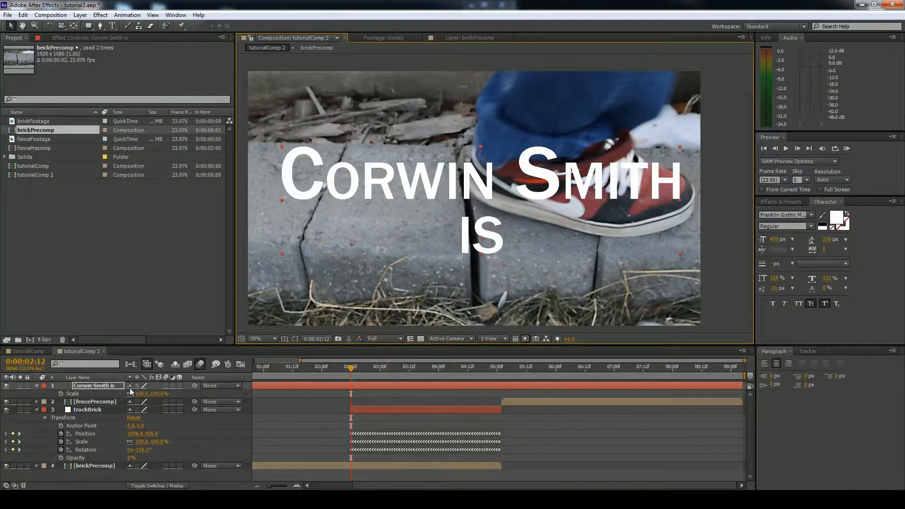
{"action": "left_click_drag", "start_coordinate": [157, 393], "coordinate": [131, 393]}
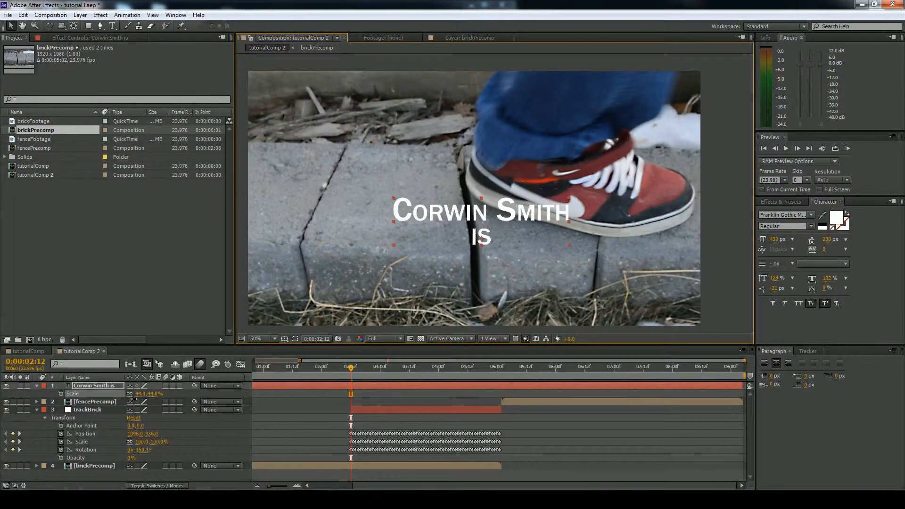
{"action": "left_click_drag", "start_coordinate": [484, 217], "coordinate": [575, 201]}
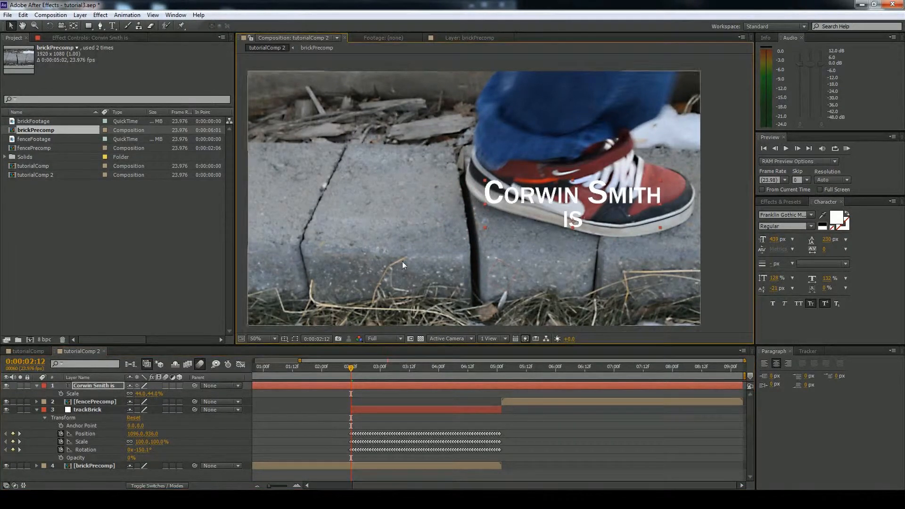
Make the title layer 3D, tilt its X orientation to 318°, and shift it slightly up over the brick's top surface.
{"action": "left_click", "coordinate": [179, 386]}
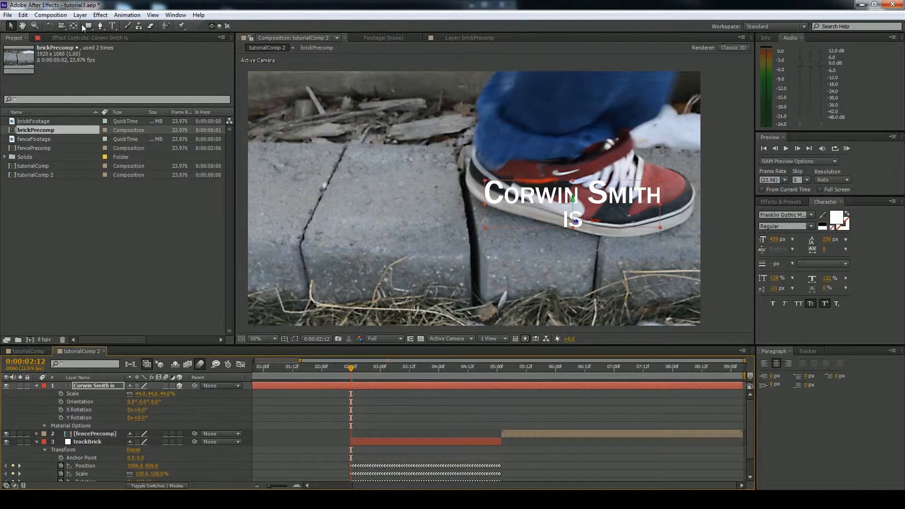
{"action": "left_click", "coordinate": [49, 26]}
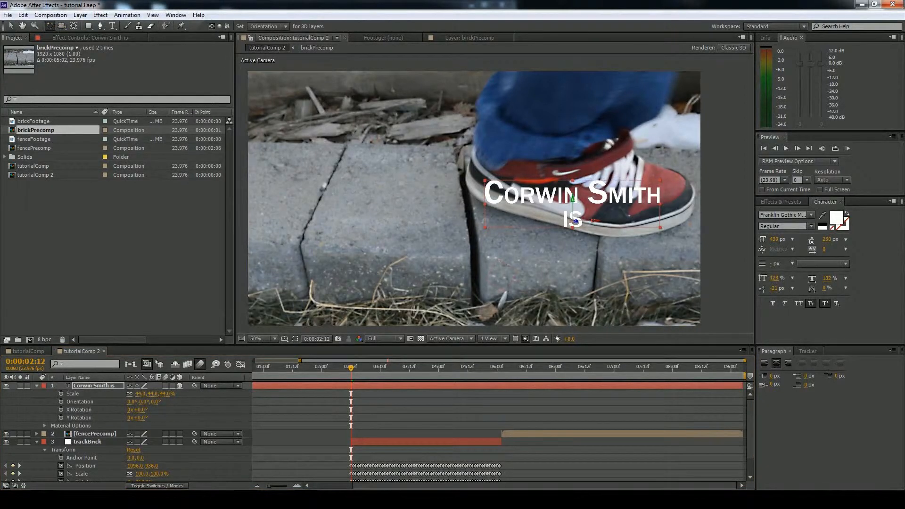
{"action": "left_click_drag", "start_coordinate": [595, 221], "coordinate": [600, 211]}
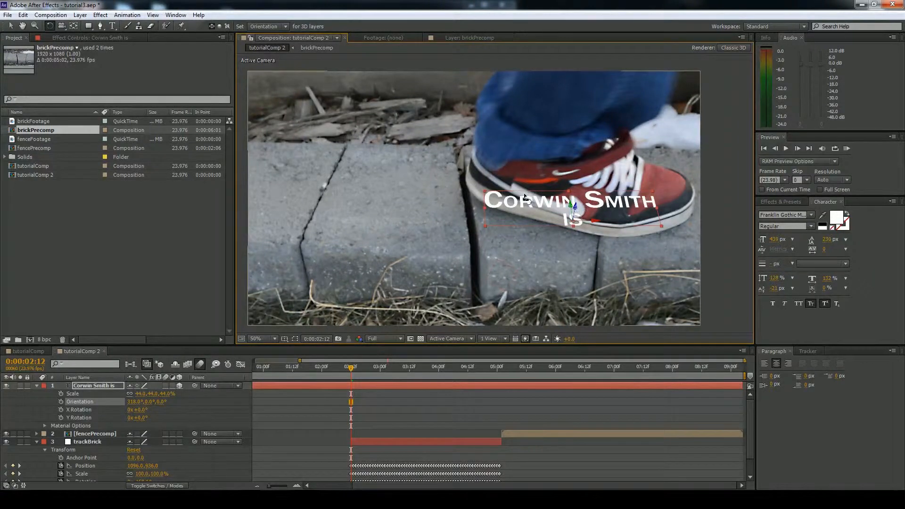
{"action": "left_click", "coordinate": [11, 26]}
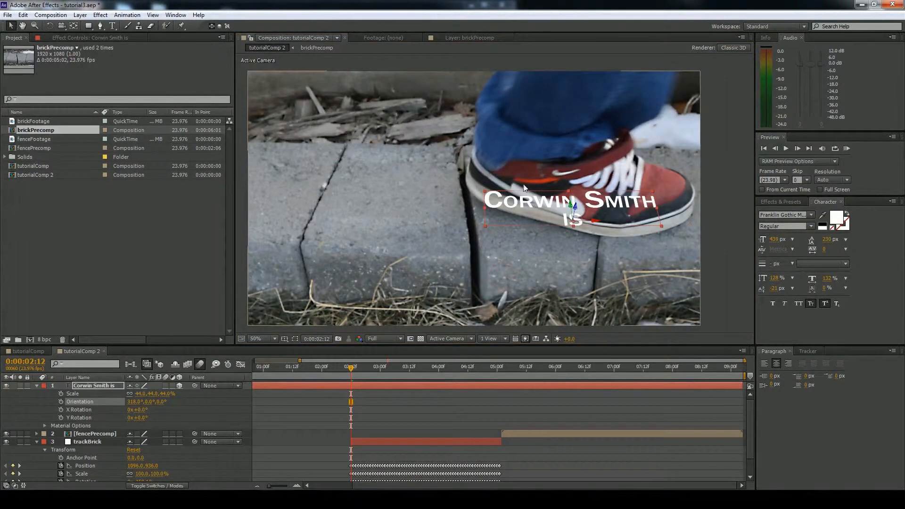
{"action": "mouse_move", "coordinate": [538, 204]}
{"action": "left_mouse_down"}
{"action": "mouse_move", "coordinate": [522, 200]}
{"action": "mouse_move", "coordinate": [528, 189]}
{"action": "mouse_move", "coordinate": [547, 192]}
{"action": "left_mouse_up"}
{"action": "left_click", "coordinate": [547, 193]}
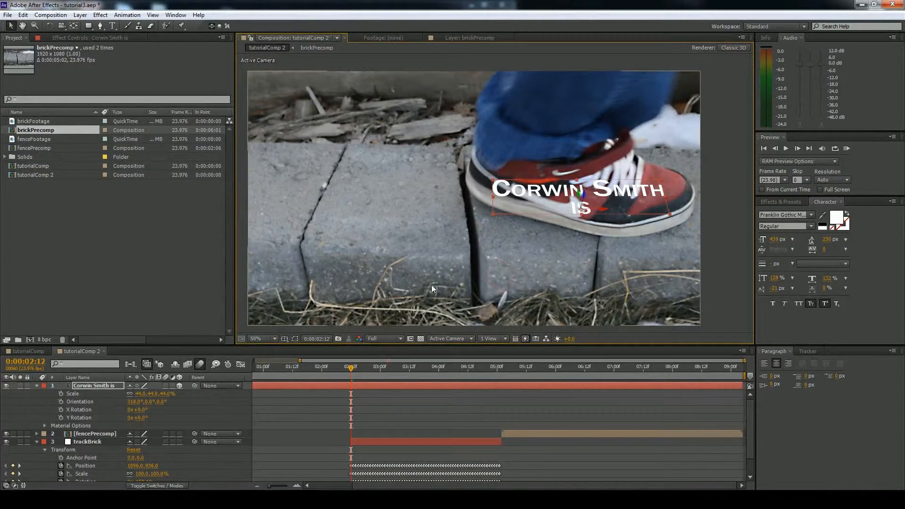
Trim the title layer to the same start and end as trackBrick and place it directly above trackBrick in the stack.
{"action": "left_click_drag", "start_coordinate": [388, 485], "coordinate": [346, 486]}
{"action": "left_click_drag", "start_coordinate": [255, 385], "coordinate": [391, 397]}
{"action": "left_click_drag", "start_coordinate": [531, 486], "coordinate": [572, 483]}
{"action": "left_click_drag", "start_coordinate": [743, 384], "coordinate": [501, 385]}
{"action": "left_click_drag", "start_coordinate": [93, 386], "coordinate": [101, 445]}
{"action": "left_click", "coordinate": [36, 394]}
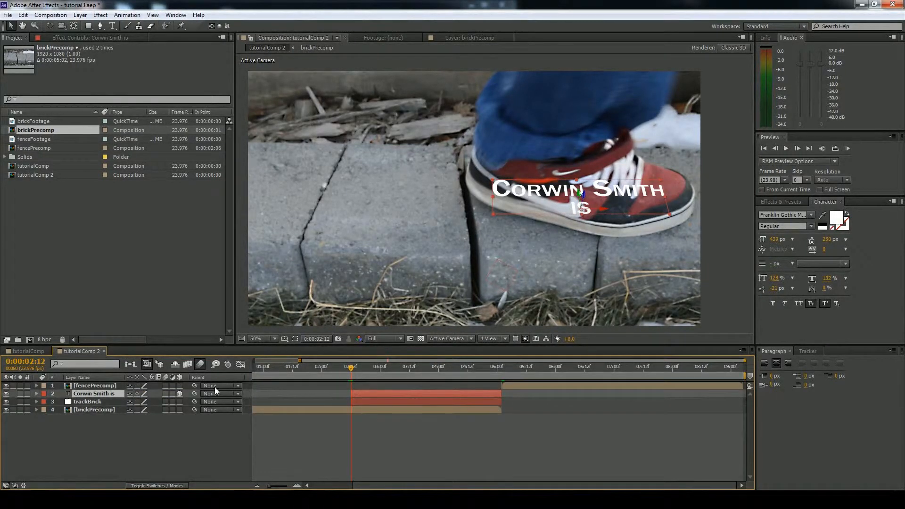
Parent the title layer to trackBrick and, at 0:00:04:03, rotate it to an orientation of about 32.2°, 342.9°, 157.2°.
{"action": "left_click_drag", "start_coordinate": [196, 396], "coordinate": [107, 406]}
{"action": "left_click_drag", "start_coordinate": [351, 368], "coordinate": [447, 372]}
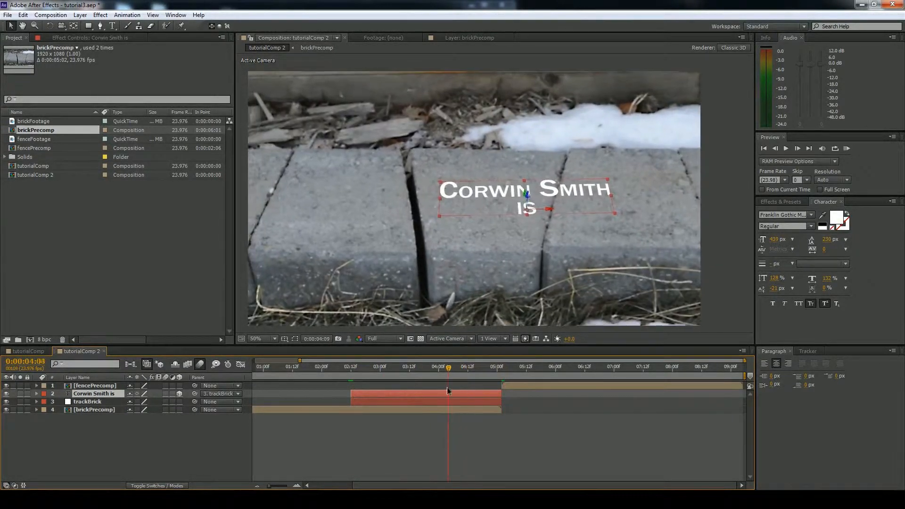
{"action": "left_click", "coordinate": [53, 27]}
{"action": "left_click_drag", "start_coordinate": [529, 195], "coordinate": [524, 199]}
{"action": "key", "text": "r"}
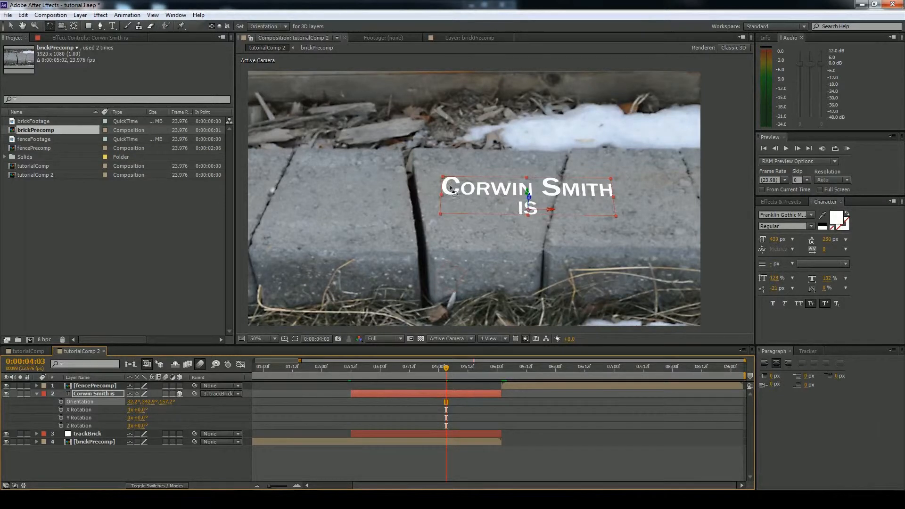
Apply a Fast Blur effect to the title layer and set its blurriness to 3.
{"action": "left_click", "coordinate": [65, 38]}
{"action": "right_click", "coordinate": [86, 135]}
{"action": "mouse_move", "coordinate": [125, 201]}
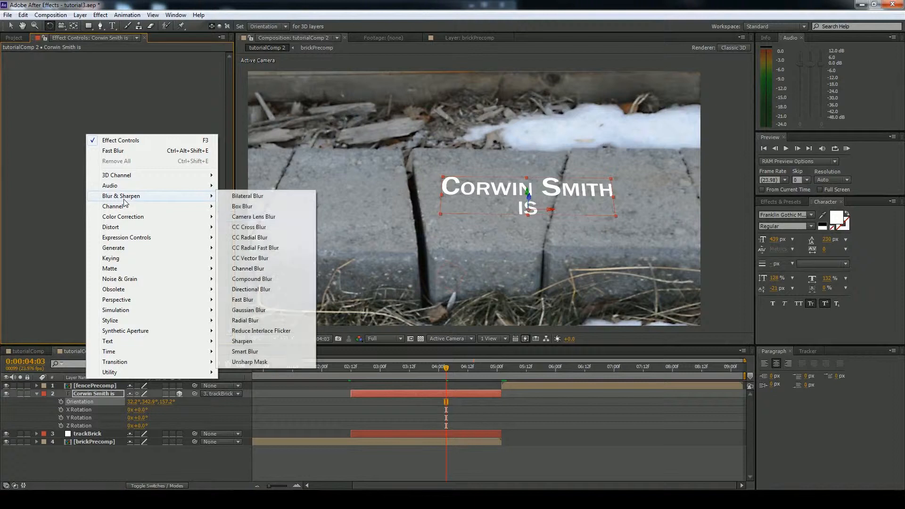
{"action": "left_click", "coordinate": [243, 300]}
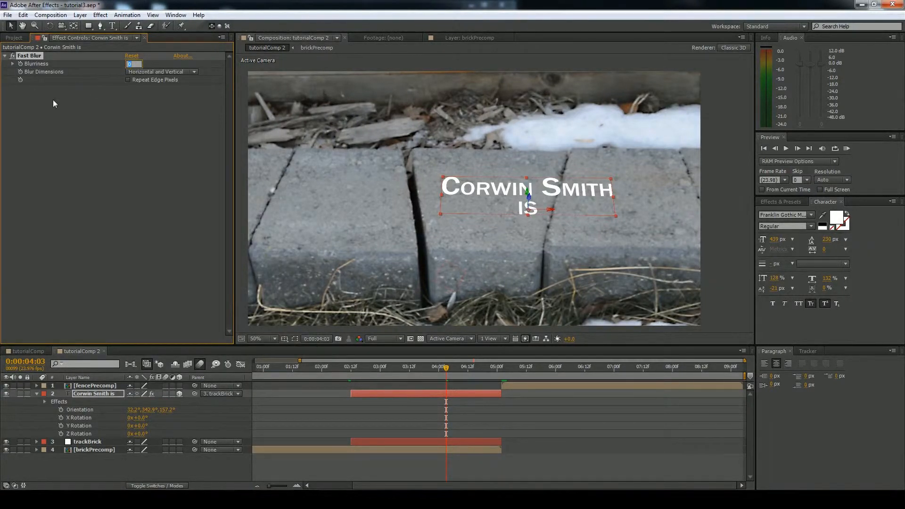
{"action": "type", "text": "3"}
{"action": "key", "text": "Return"}
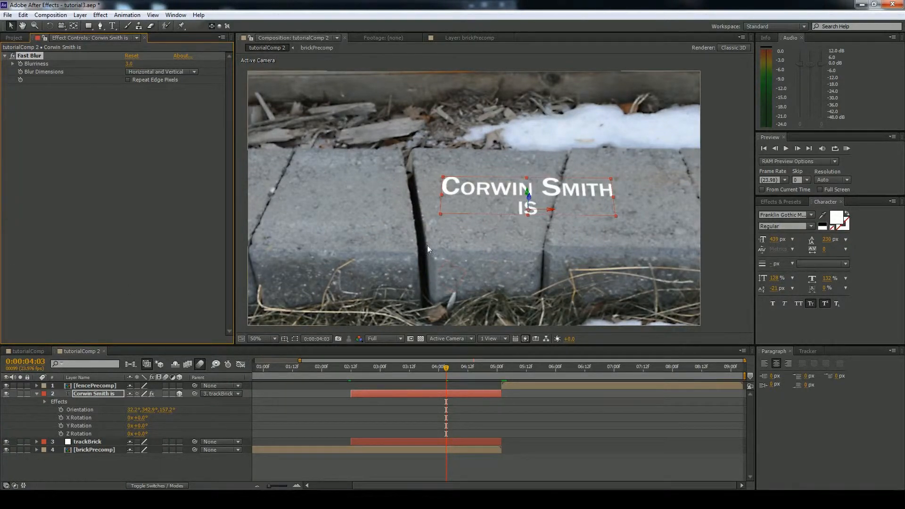
Set the title layer's blending mode to Overlay and lower its opacity to 62%.
{"action": "left_click", "coordinate": [149, 487]}
{"action": "left_click", "coordinate": [149, 487]}
{"action": "left_click", "coordinate": [148, 486]}
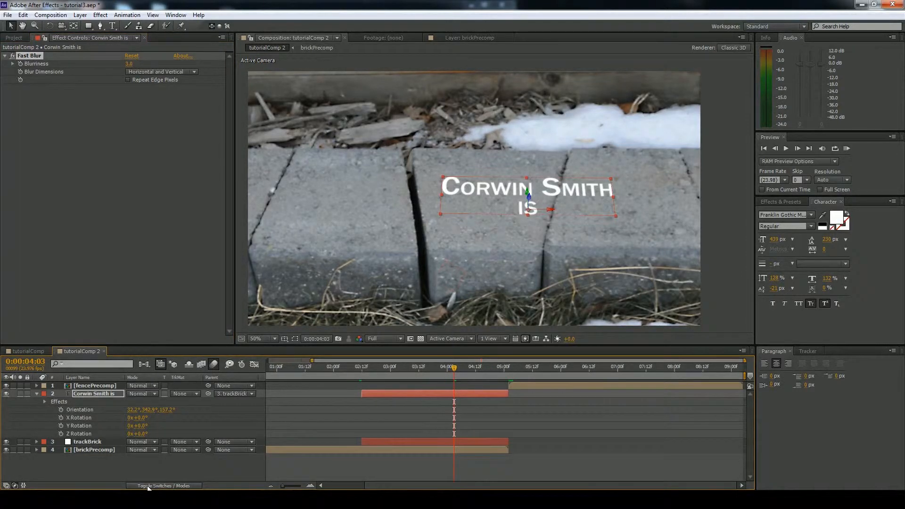
{"action": "left_click", "coordinate": [143, 395]}
{"action": "left_click", "coordinate": [172, 254]}
{"action": "key", "text": "t"}
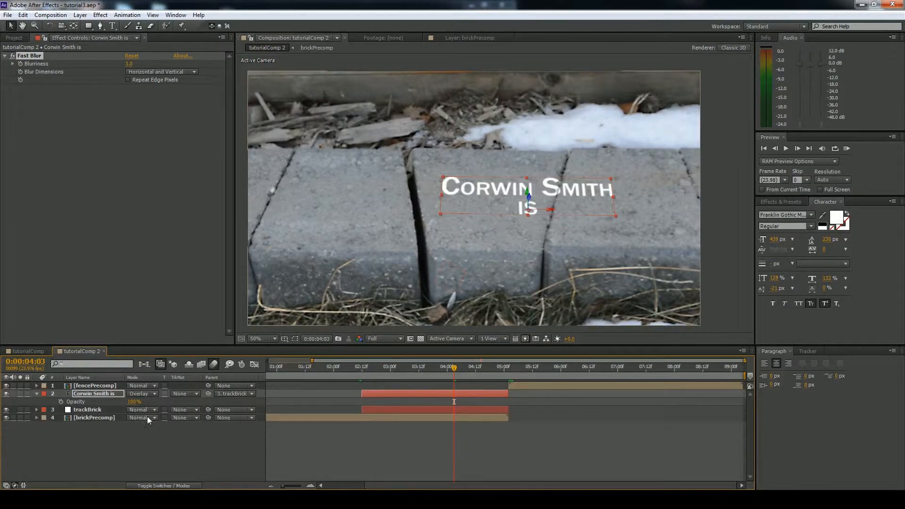
{"action": "left_click_drag", "start_coordinate": [133, 401], "coordinate": [118, 403]}
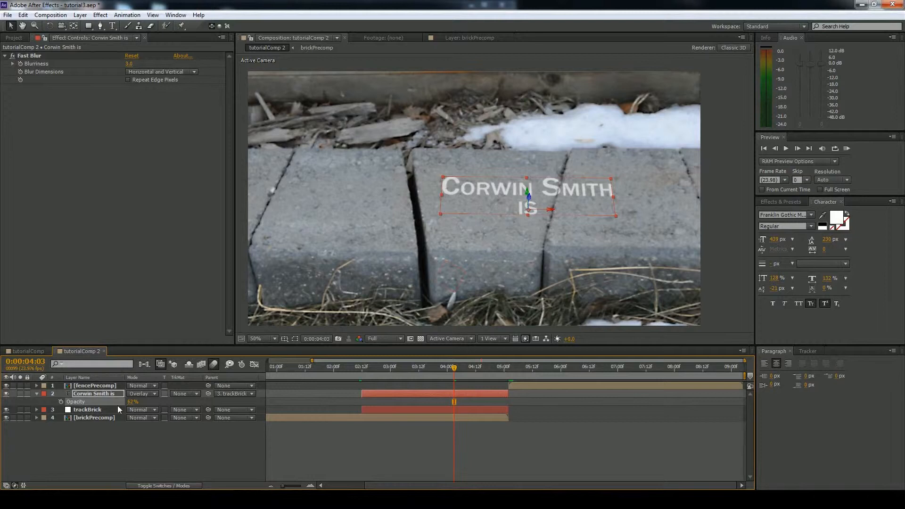
At 0:00:02:12, draw a closed curved mask on the title layer with the Pen tool, following the outline of the shoe.
{"action": "left_click_drag", "start_coordinate": [454, 367], "coordinate": [369, 379]}
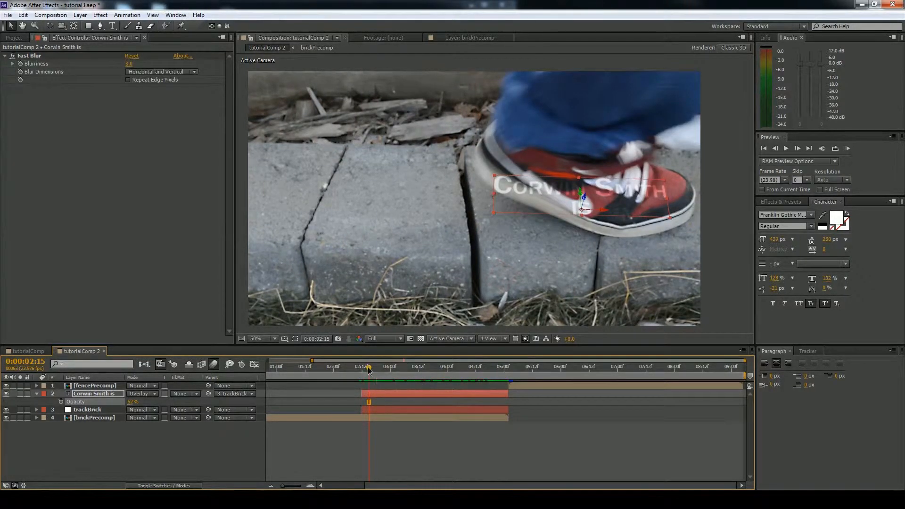
{"action": "left_click", "coordinate": [363, 373]}
{"action": "left_click_drag", "start_coordinate": [372, 375], "coordinate": [362, 374]}
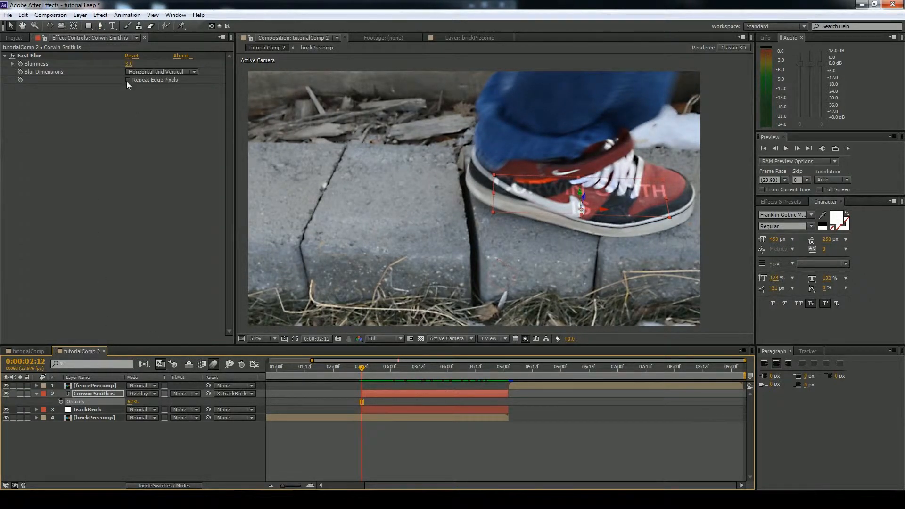
{"action": "left_click", "coordinate": [100, 26]}
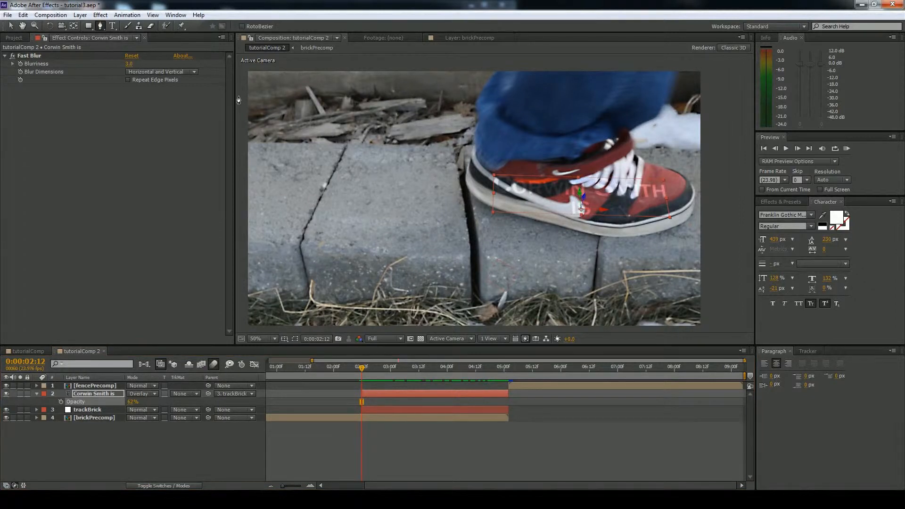
{"action": "left_click", "coordinate": [476, 142]}
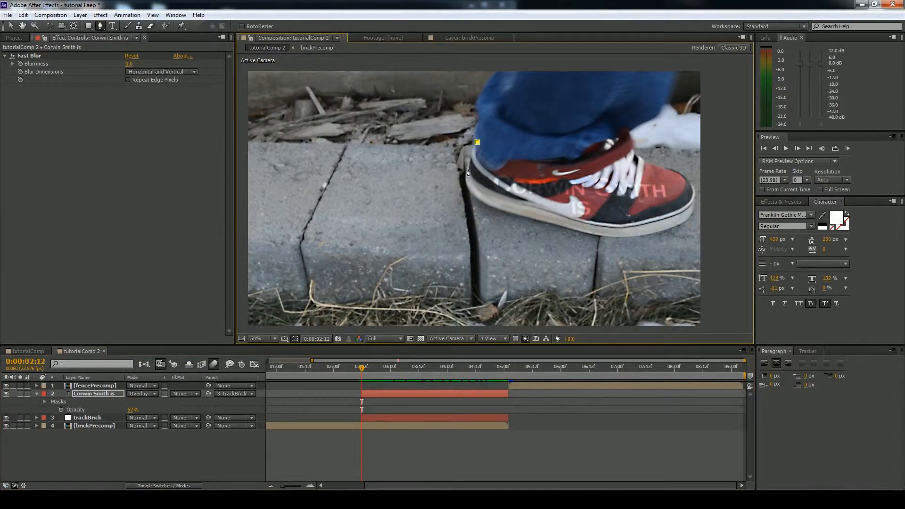
{"action": "left_click_drag", "start_coordinate": [489, 204], "coordinate": [529, 219]}
{"action": "left_click_drag", "start_coordinate": [620, 237], "coordinate": [641, 234]}
{"action": "left_click_drag", "start_coordinate": [692, 208], "coordinate": [695, 182]}
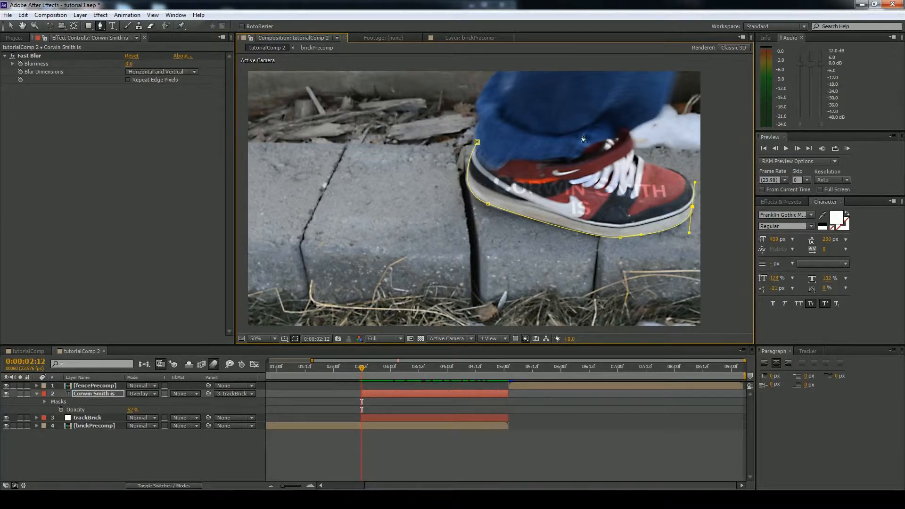
{"action": "left_click_drag", "start_coordinate": [587, 128], "coordinate": [528, 126]}
{"action": "left_click_drag", "start_coordinate": [477, 142], "coordinate": [471, 149]}
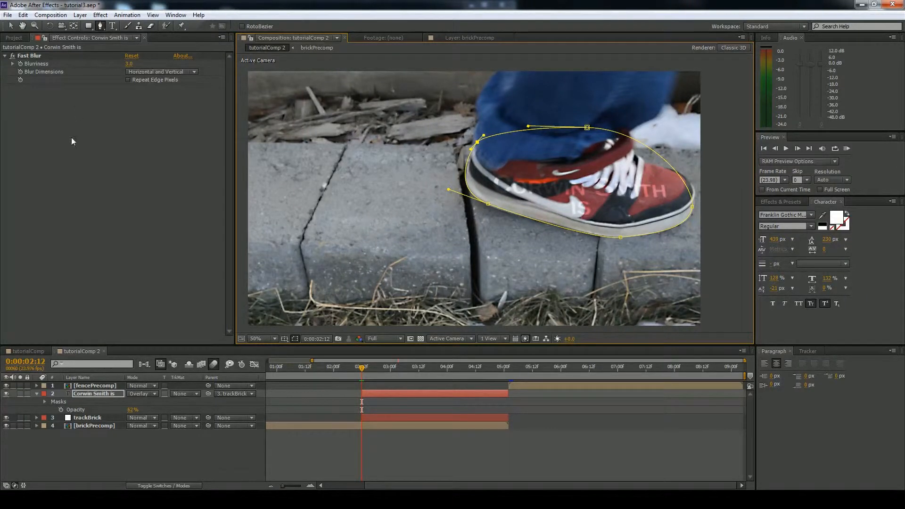
Start keyframing the Mask Path at 0:00:02:12 and, at 0:00:02:21, rotate and move the mask off the title toward the departing foot.
{"action": "key", "text": "m"}
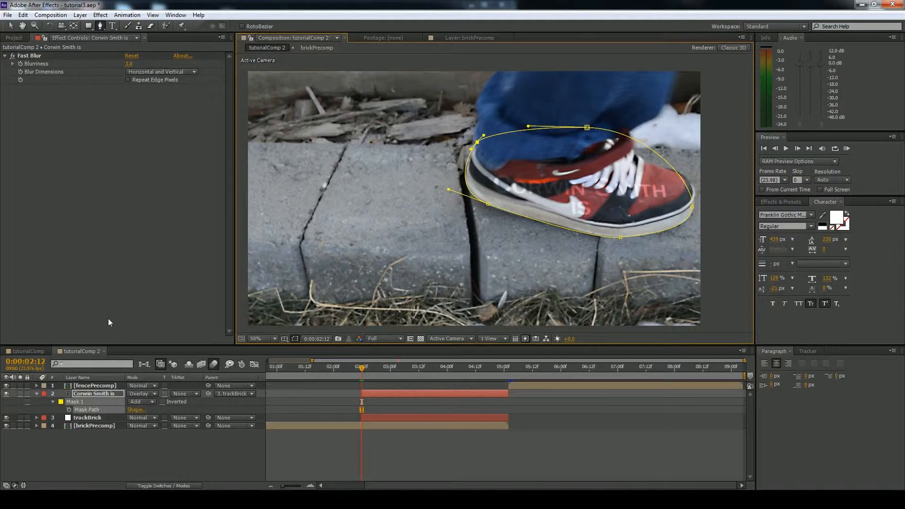
{"action": "left_click", "coordinate": [70, 409]}
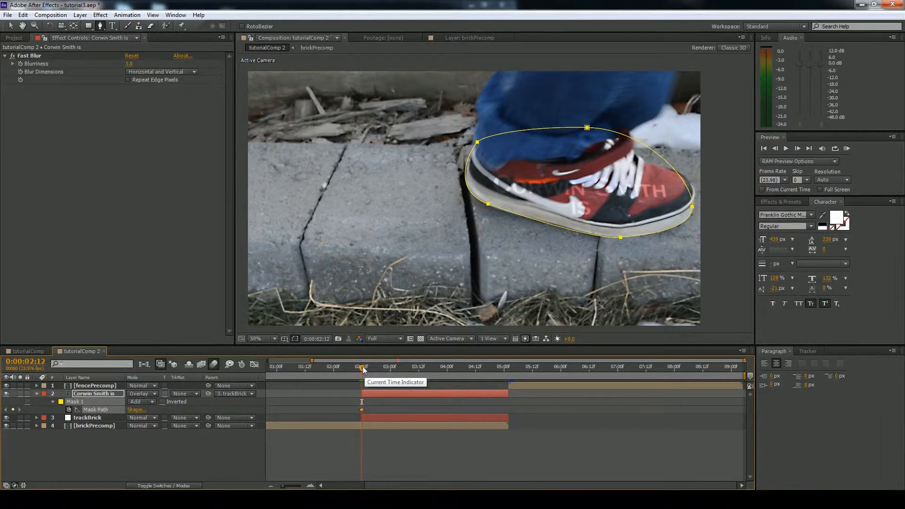
{"action": "left_click_drag", "start_coordinate": [363, 370], "coordinate": [383, 370]}
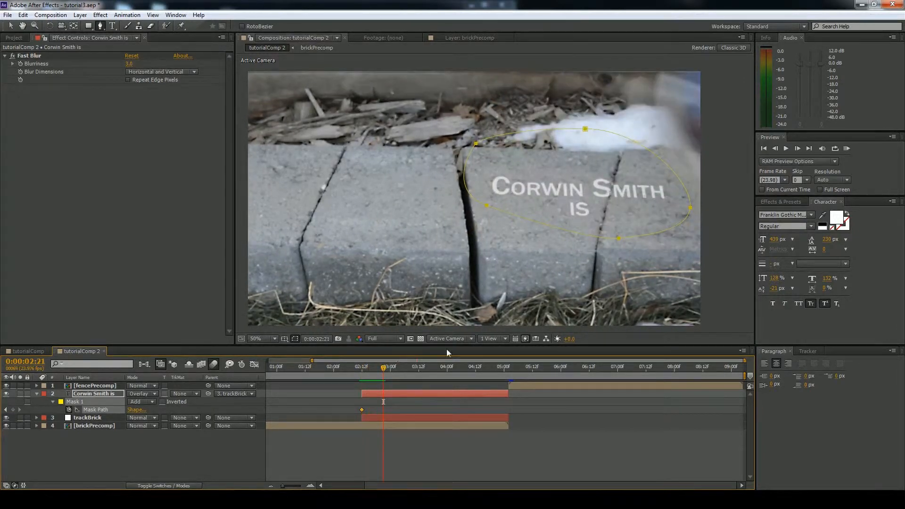
{"action": "key", "text": "v"}
{"action": "key", "text": "ctrl+t"}
{"action": "left_click_drag", "start_coordinate": [717, 249], "coordinate": [647, 321]}
{"action": "left_click_drag", "start_coordinate": [625, 212], "coordinate": [776, 178]}
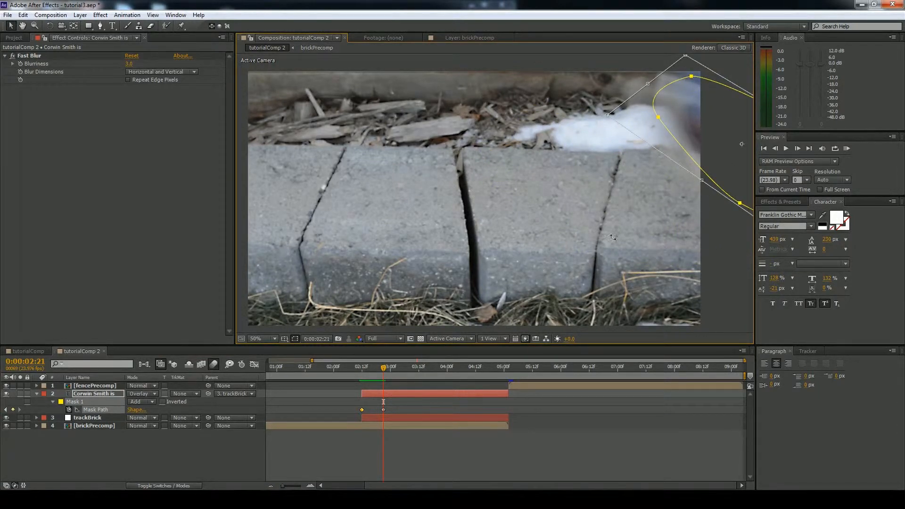
Set Mask 1 to Subtract and, at 0:00:02:17, move the whole mask back over the lifting shoe.
{"action": "left_click", "coordinate": [140, 402]}
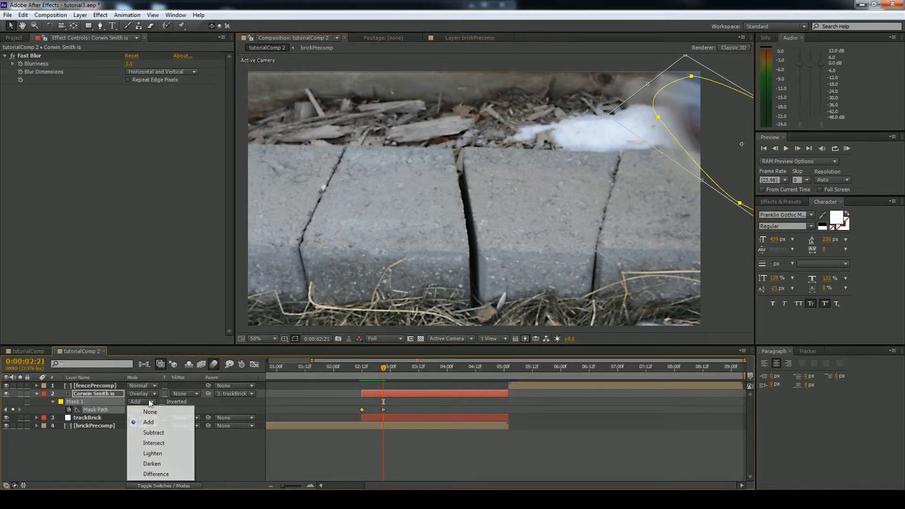
{"action": "left_click", "coordinate": [153, 433]}
{"action": "left_click_drag", "start_coordinate": [384, 370], "coordinate": [374, 377]}
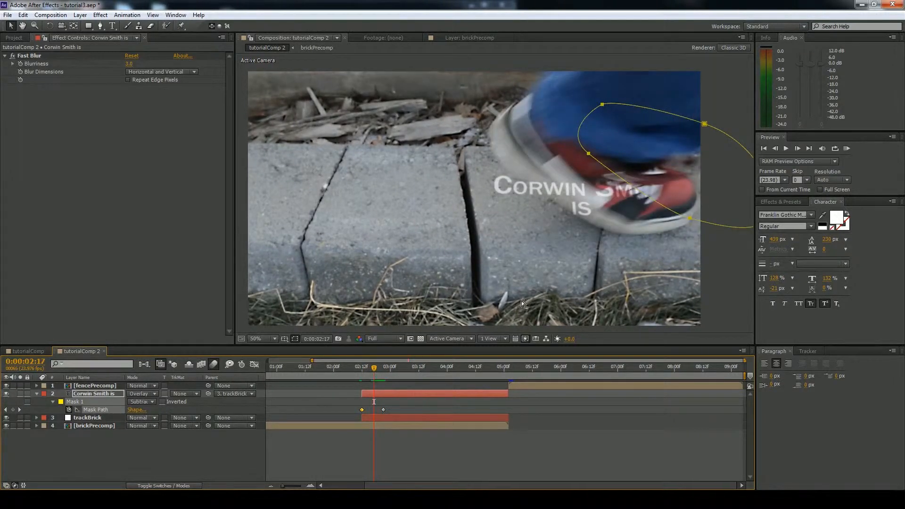
{"action": "double_click", "coordinate": [690, 219]}
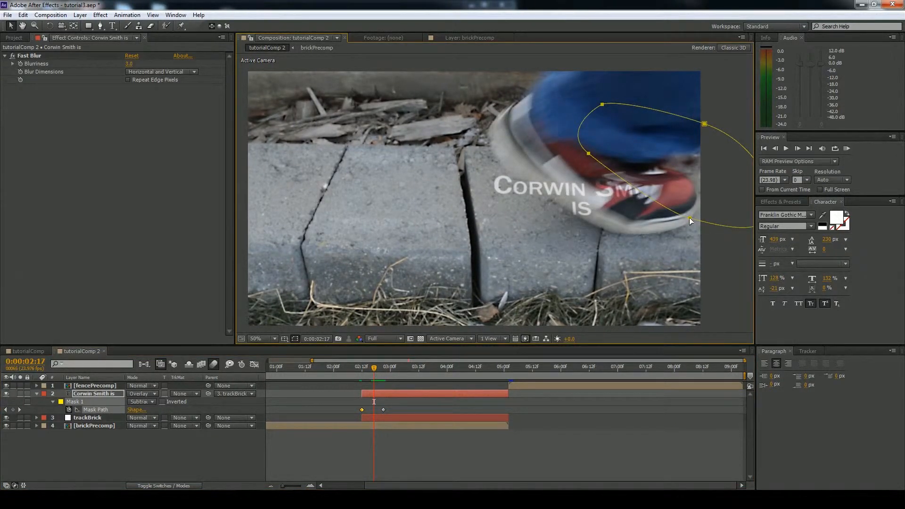
{"action": "left_click_drag", "start_coordinate": [690, 217], "coordinate": [599, 225]}
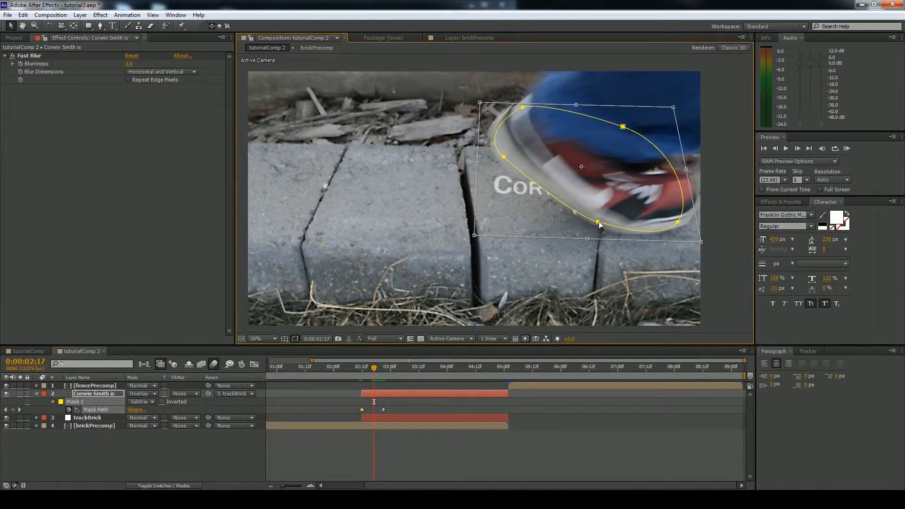
Reposition the mask over the shoe at 0:00:02:19 and 0:00:02:15 so the path follows the foot between the existing keyframes.
{"action": "left_click_drag", "start_coordinate": [377, 369], "coordinate": [379, 368]}
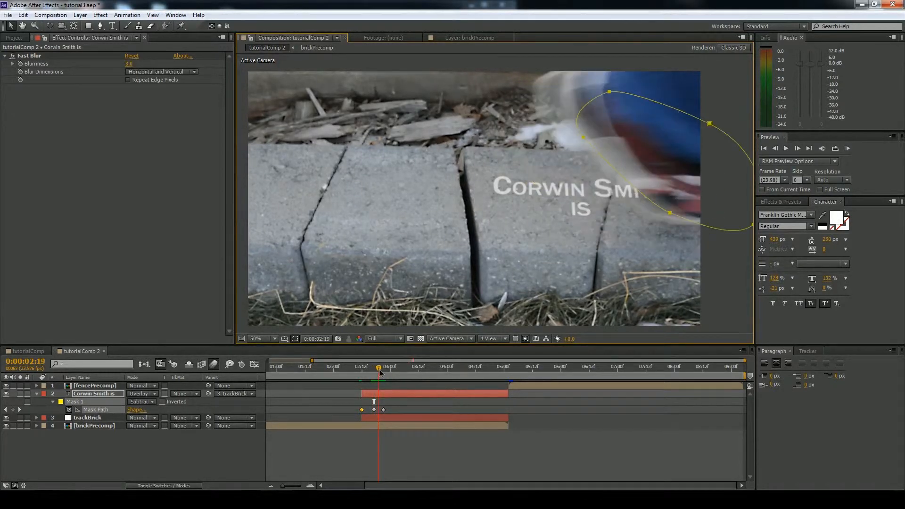
{"action": "left_click_drag", "start_coordinate": [671, 214], "coordinate": [651, 209]}
{"action": "left_click_drag", "start_coordinate": [380, 370], "coordinate": [367, 376]}
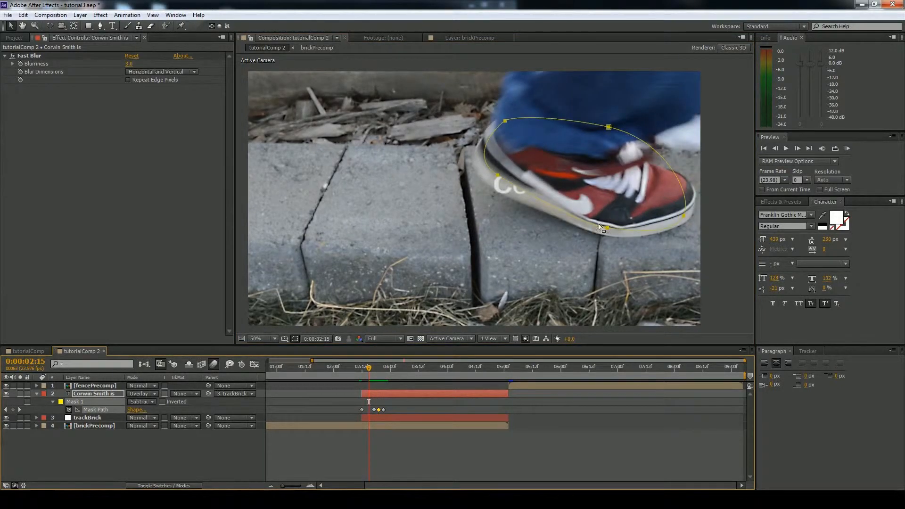
{"action": "left_click_drag", "start_coordinate": [607, 230], "coordinate": [600, 243]}
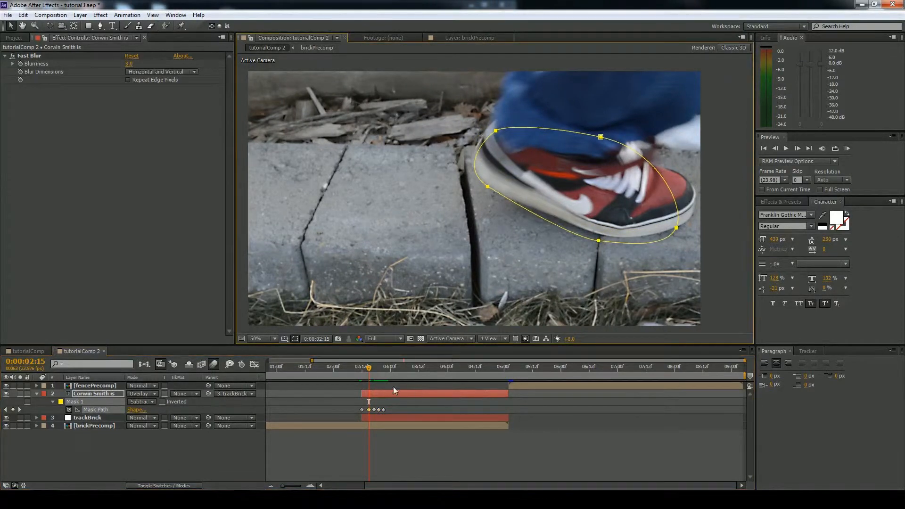
Set the Mask Feather of Mask 1 to 50 pixels.
{"action": "mouse_move", "coordinate": [369, 370]}
{"action": "left_mouse_down"}
{"action": "mouse_move", "coordinate": [379, 372]}
{"action": "mouse_move", "coordinate": [374, 378]}
{"action": "left_mouse_up"}
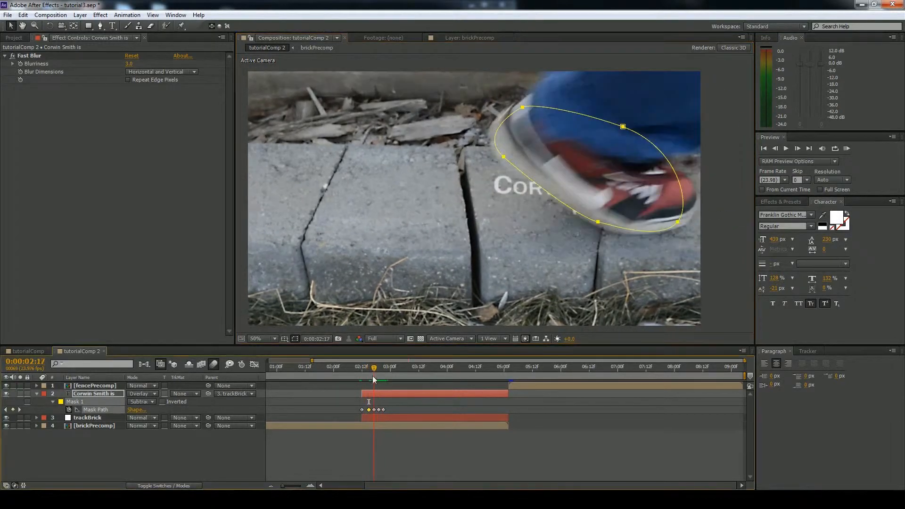
{"action": "key", "text": "f"}
{"action": "left_click", "coordinate": [148, 410]}
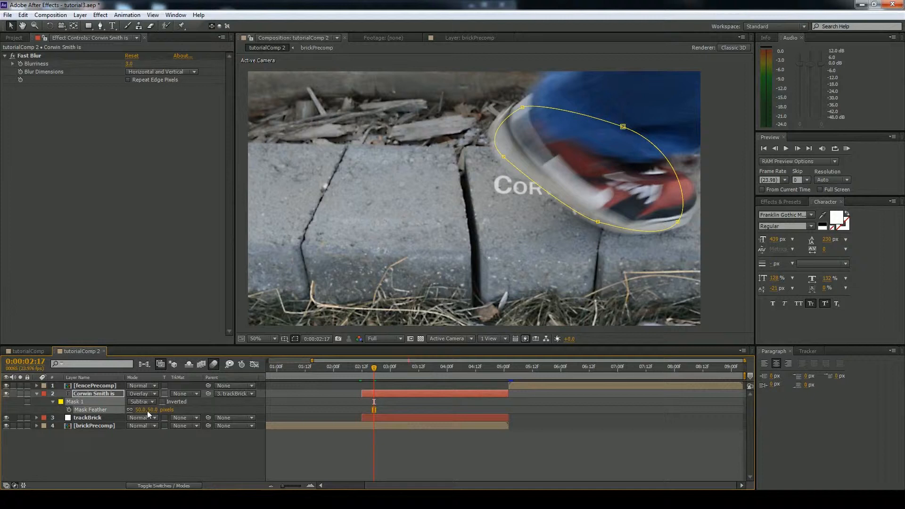
{"action": "key", "text": "Return"}
Inspect the feathered mask edge up close around 0:00:02:18 and preview how the foot reveals the title.
{"action": "left_click_drag", "start_coordinate": [374, 368], "coordinate": [376, 369]}
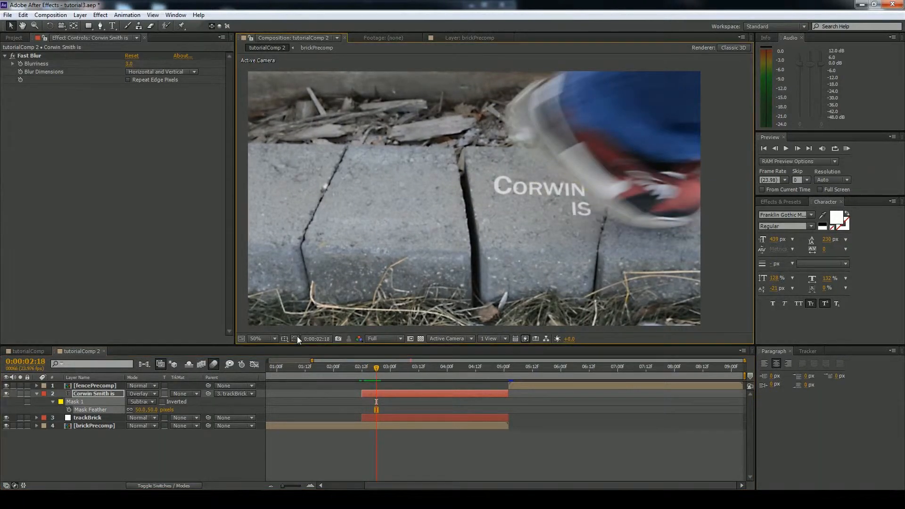
{"action": "key", "text": "period"}
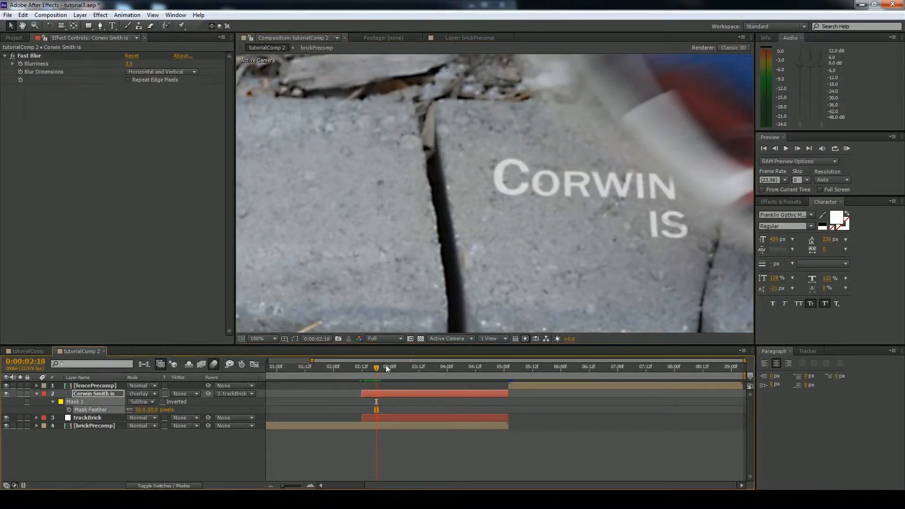
{"action": "left_click_drag", "start_coordinate": [662, 242], "coordinate": [399, 303]}
{"action": "left_click_drag", "start_coordinate": [380, 364], "coordinate": [356, 384]}
{"action": "key", "text": "comma"}
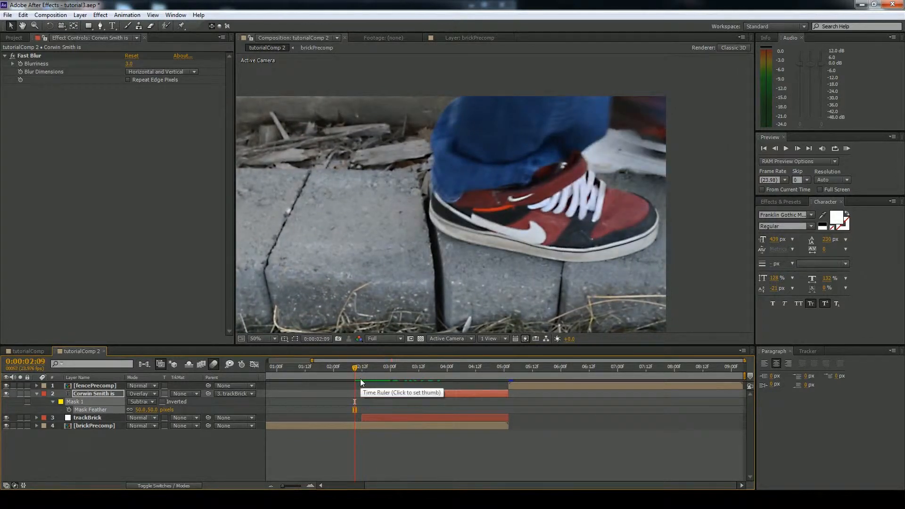
{"action": "left_click", "coordinate": [336, 373]}
{"action": "key", "text": "space"}
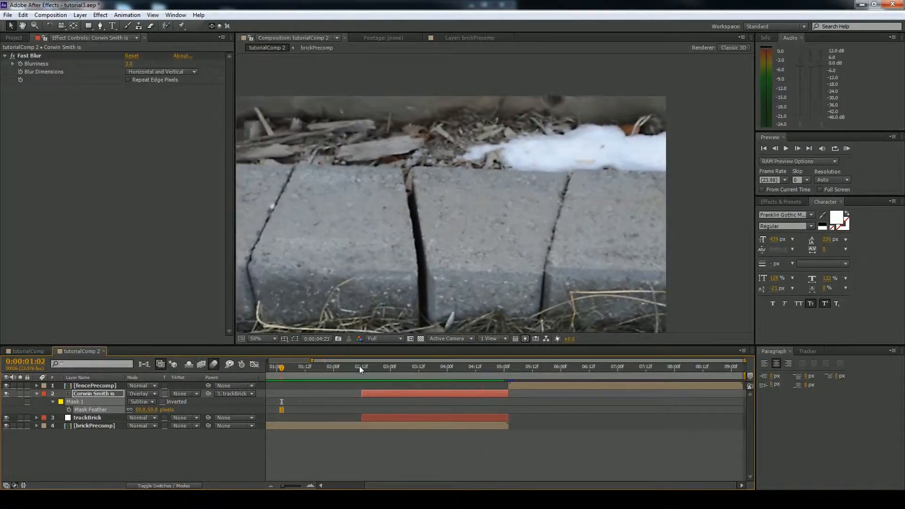
Scrub from the end of the foot reveal to the fence shot at 0:00:05:10, examining how the title sticks to the bricks.
{"action": "left_click_drag", "start_coordinate": [359, 366], "coordinate": [383, 372]}
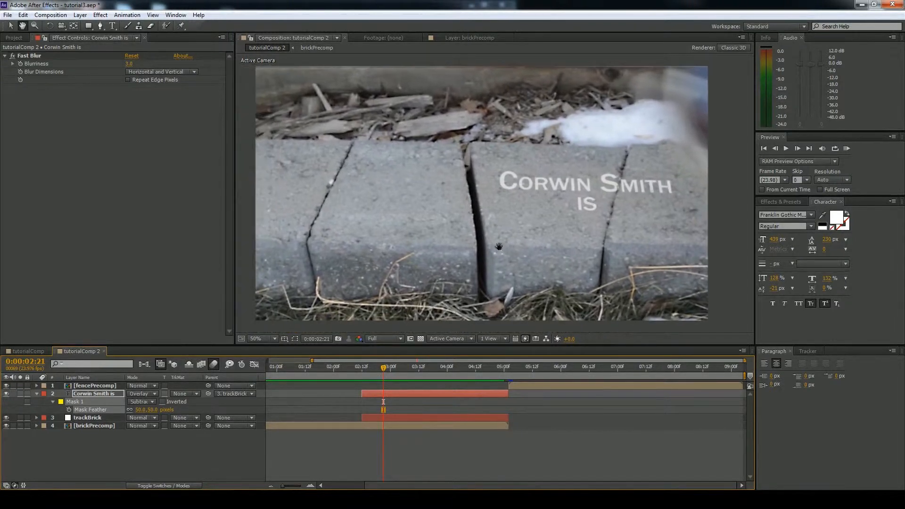
{"action": "mouse_move", "coordinate": [381, 369]}
{"action": "left_mouse_down"}
{"action": "mouse_move", "coordinate": [424, 372]}
{"action": "mouse_move", "coordinate": [396, 375]}
{"action": "left_mouse_up"}
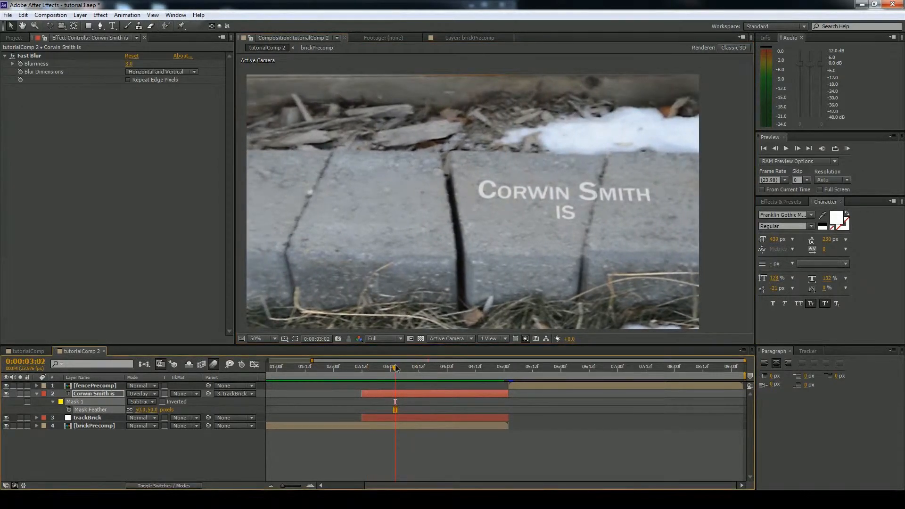
{"action": "left_click_drag", "start_coordinate": [395, 368], "coordinate": [478, 370]}
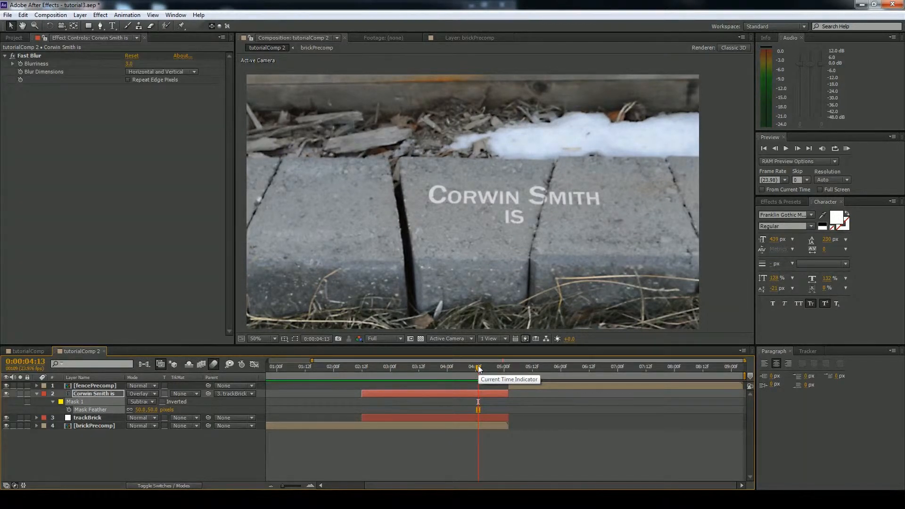
{"action": "left_click_drag", "start_coordinate": [479, 370], "coordinate": [506, 369]}
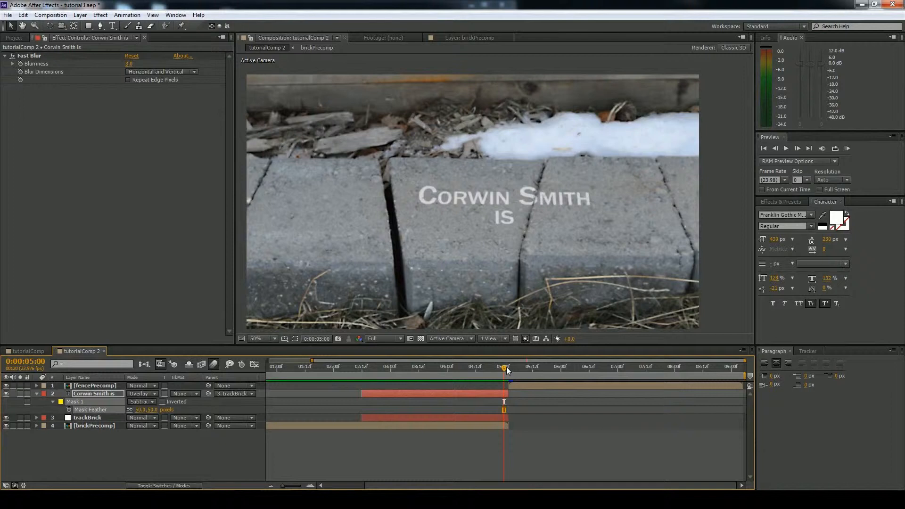
{"action": "left_click_drag", "start_coordinate": [507, 366], "coordinate": [401, 379]}
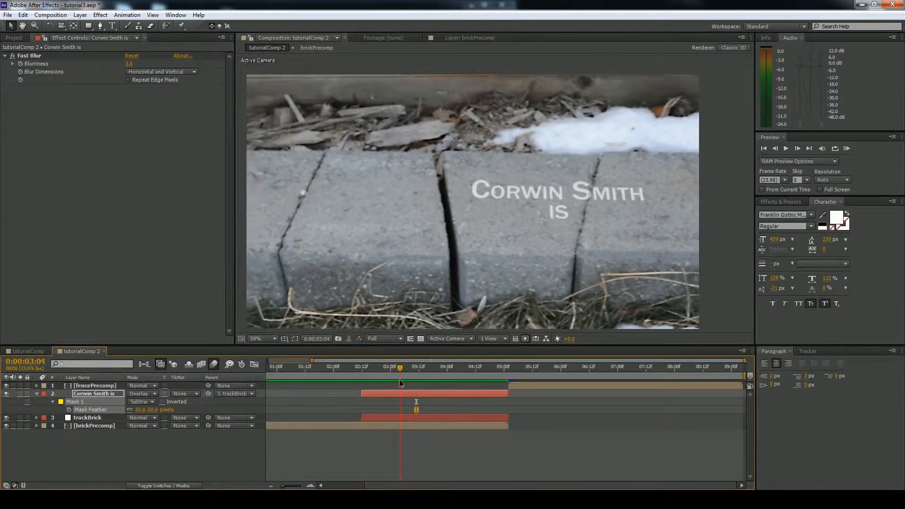
{"action": "key", "text": "space"}
{"action": "mouse_move", "coordinate": [379, 300]}
{"action": "left_mouse_down"}
{"action": "mouse_move", "coordinate": [407, 295]}
{"action": "mouse_move", "coordinate": [389, 293]}
{"action": "left_mouse_up"}
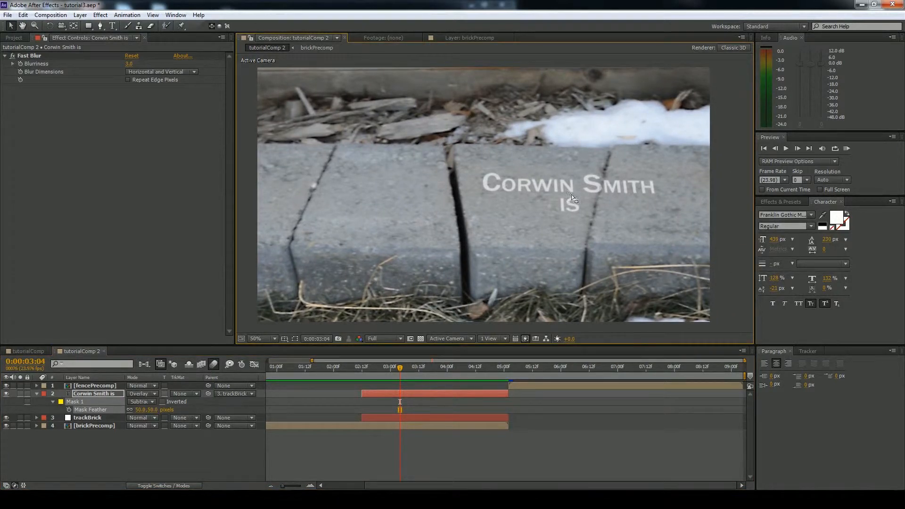
{"action": "left_click_drag", "start_coordinate": [400, 368], "coordinate": [463, 372]}
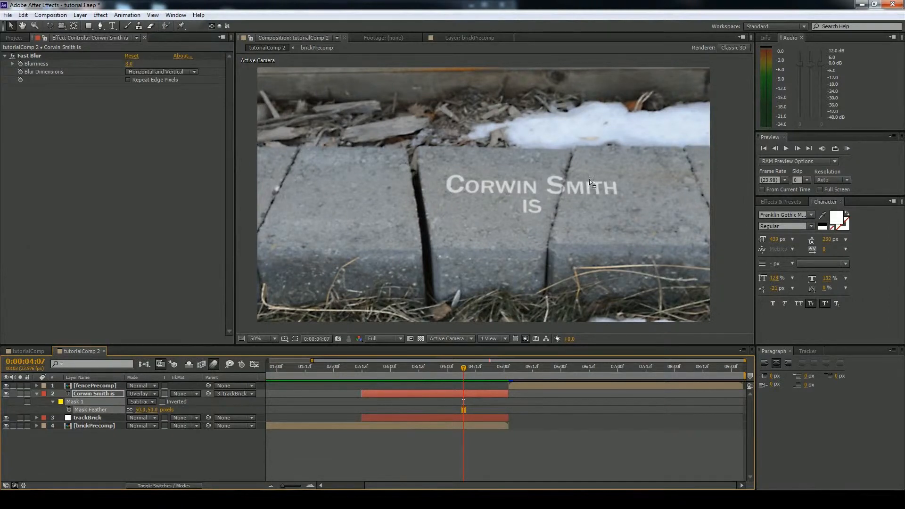
{"action": "left_click_drag", "start_coordinate": [465, 372], "coordinate": [494, 379]}
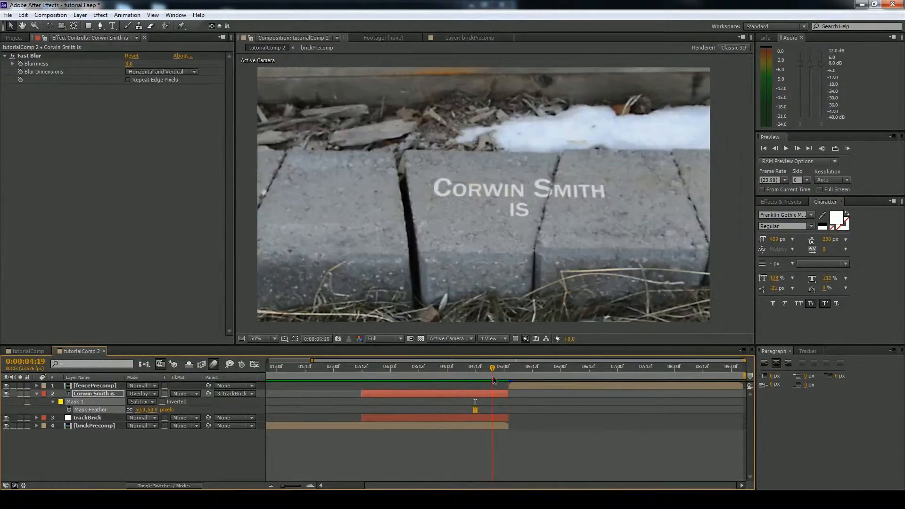
{"action": "scroll", "coordinate": [495, 367], "scroll_direction": "left", "scroll_amount": 3}
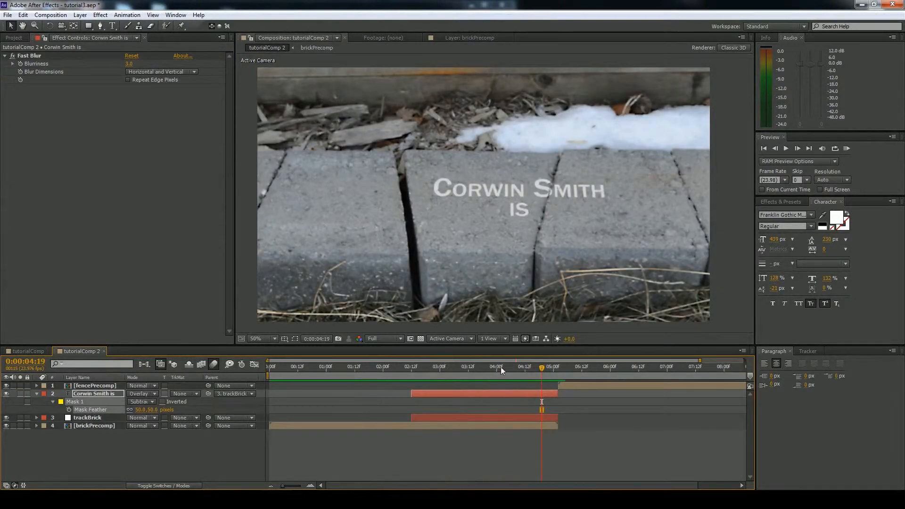
{"action": "left_click_drag", "start_coordinate": [544, 374], "coordinate": [576, 406]}
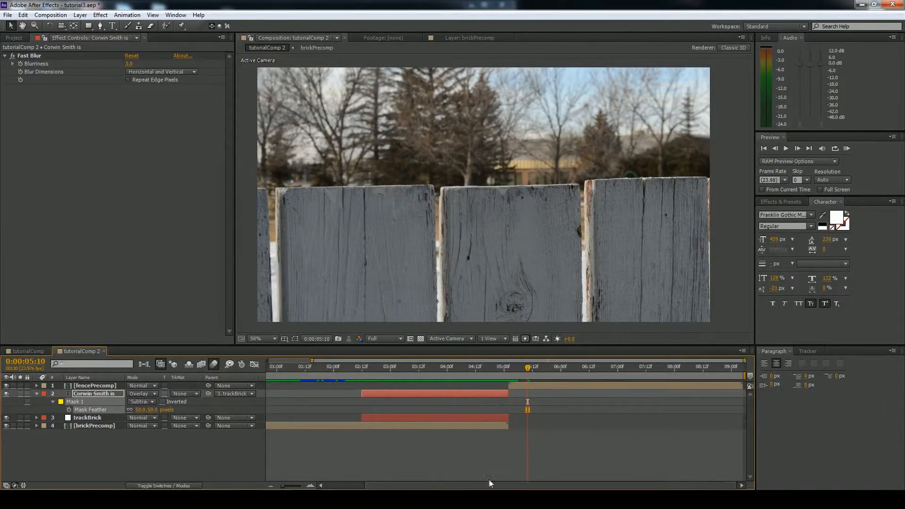
Set up a motion track of the fencePrecomp layer at 0:00:06:17 for position, rotation and scale.
{"action": "left_click_drag", "start_coordinate": [528, 372], "coordinate": [511, 374]}
{"action": "mouse_move", "coordinate": [458, 212]}
{"action": "left_mouse_down"}
{"action": "mouse_move", "coordinate": [486, 180]}
{"action": "mouse_move", "coordinate": [476, 210]}
{"action": "left_mouse_up"}
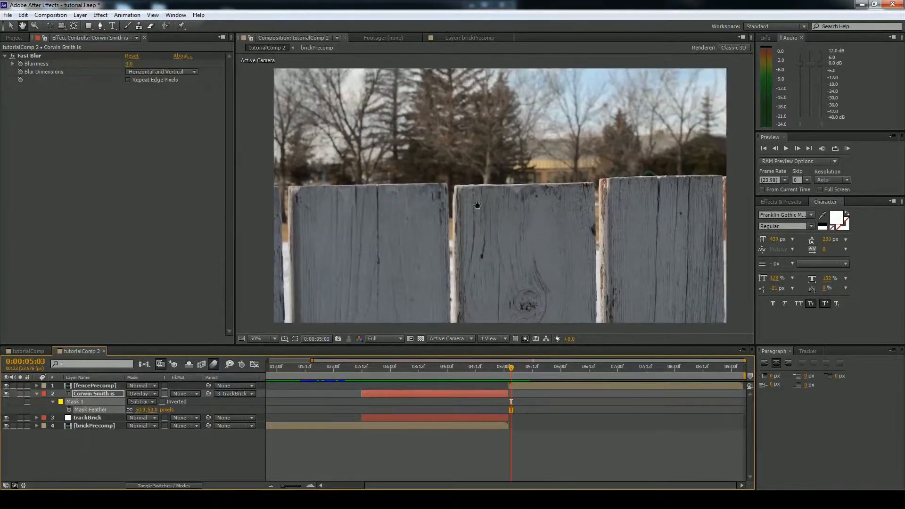
{"action": "left_click_drag", "start_coordinate": [511, 369], "coordinate": [618, 375]}
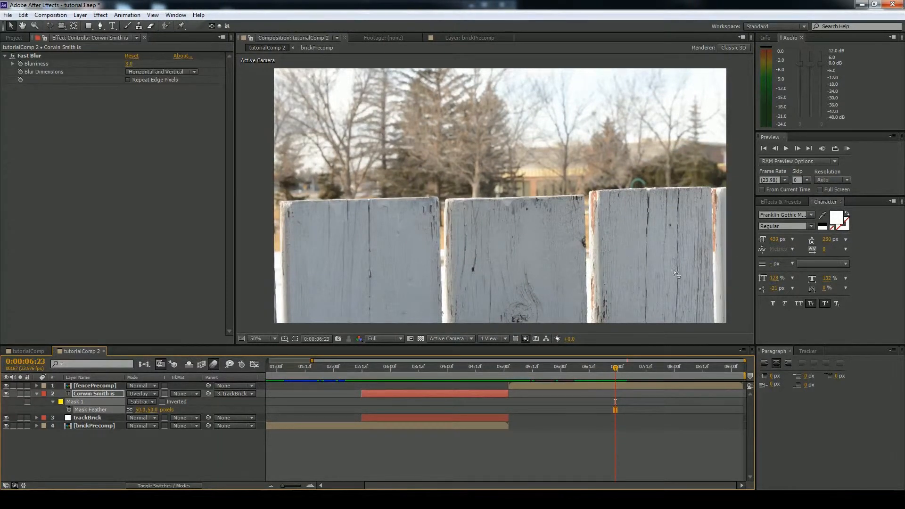
{"action": "left_click_drag", "start_coordinate": [615, 367], "coordinate": [600, 377]}
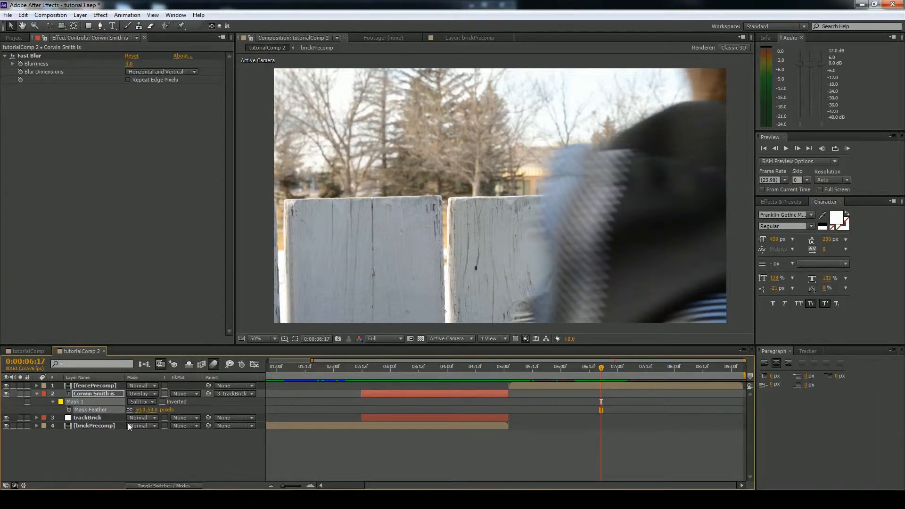
{"action": "left_click", "coordinate": [561, 386]}
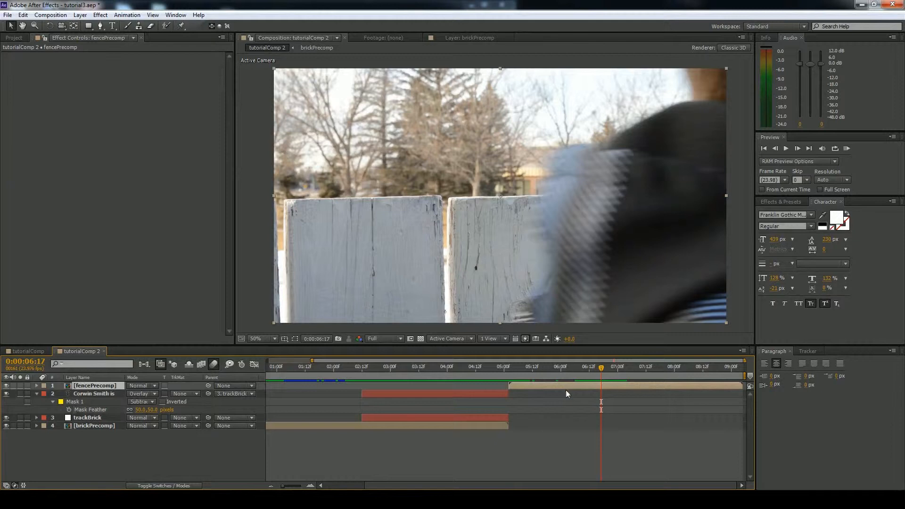
{"action": "left_click", "coordinate": [801, 352]}
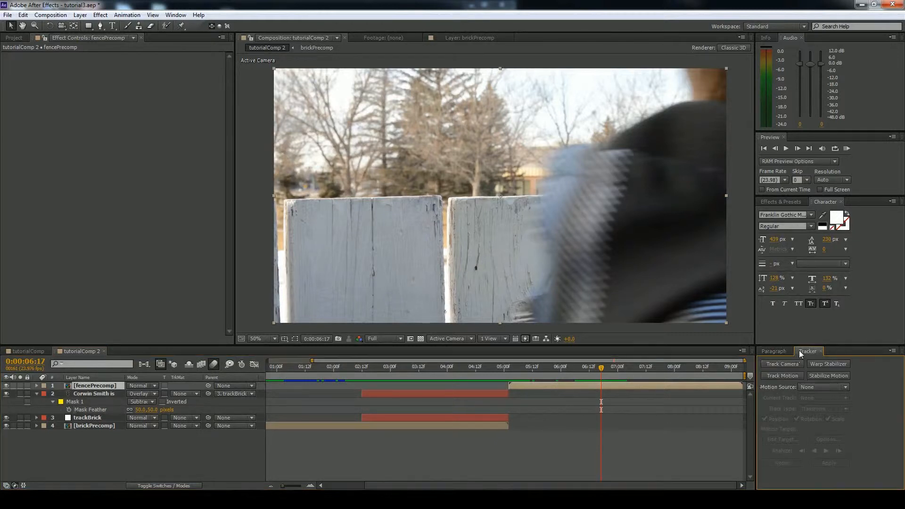
{"action": "left_click", "coordinate": [785, 375]}
{"action": "left_click", "coordinate": [798, 419]}
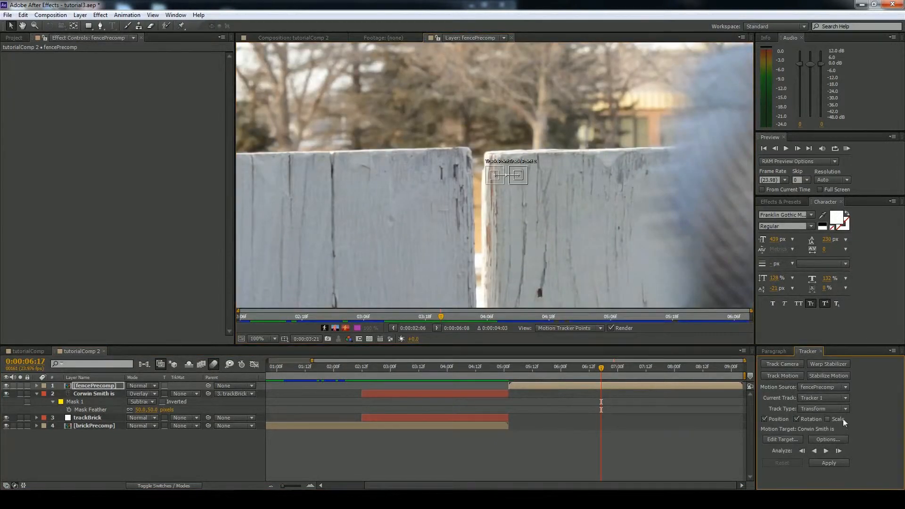
Place enlarged Track Point 1 at the top of the dark crack in the first plank and Track Point 2 near the second plank's upper edge.
{"action": "left_click_drag", "start_coordinate": [587, 202], "coordinate": [602, 224]}
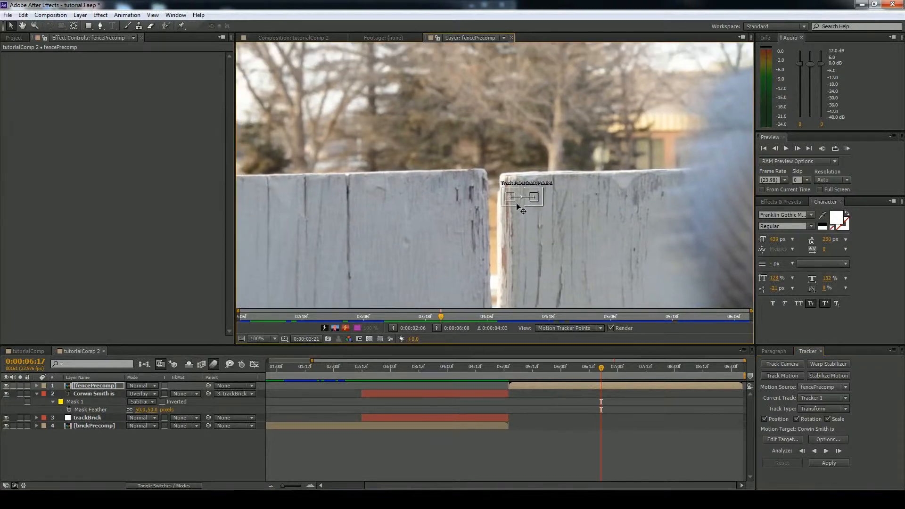
{"action": "left_click_drag", "start_coordinate": [509, 199], "coordinate": [347, 199]}
{"action": "left_click_drag", "start_coordinate": [410, 211], "coordinate": [441, 193]}
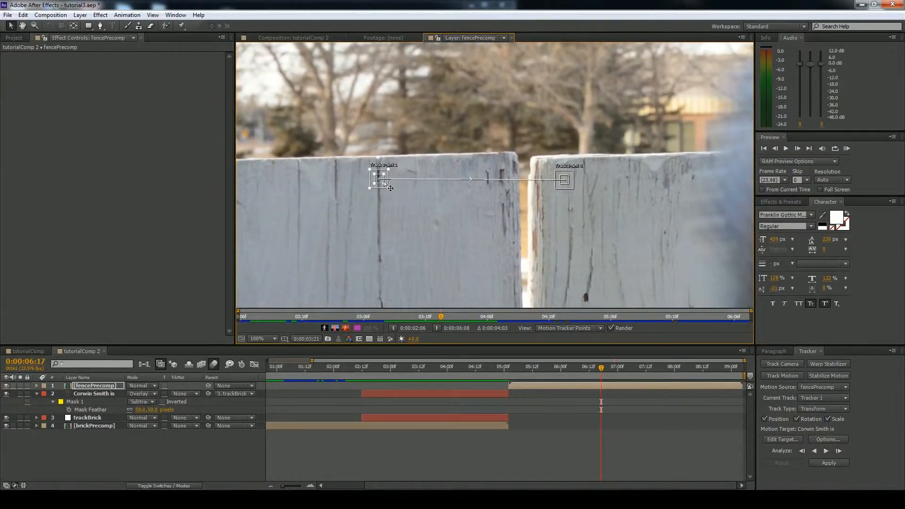
{"action": "left_click_drag", "start_coordinate": [383, 182], "coordinate": [373, 160]}
{"action": "left_click_drag", "start_coordinate": [580, 221], "coordinate": [409, 211]}
{"action": "left_click_drag", "start_coordinate": [394, 173], "coordinate": [528, 175]}
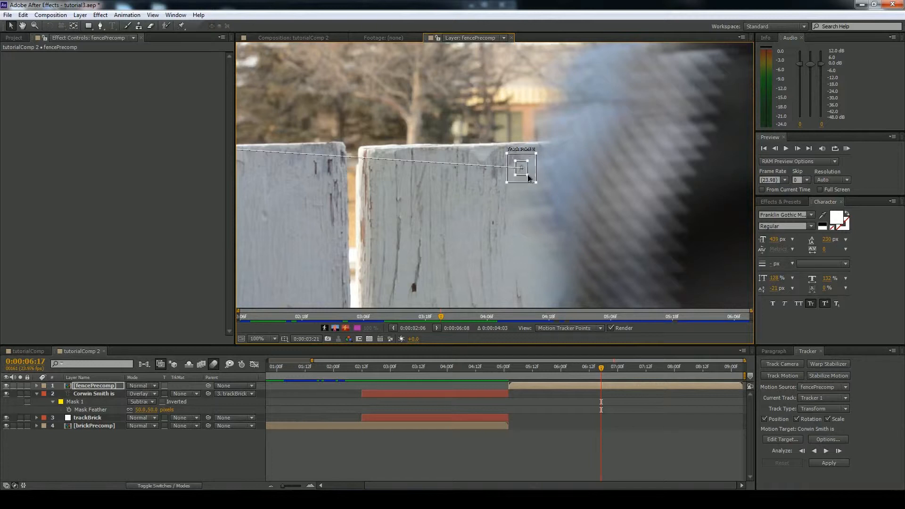
{"action": "left_click_drag", "start_coordinate": [399, 171], "coordinate": [480, 170]}
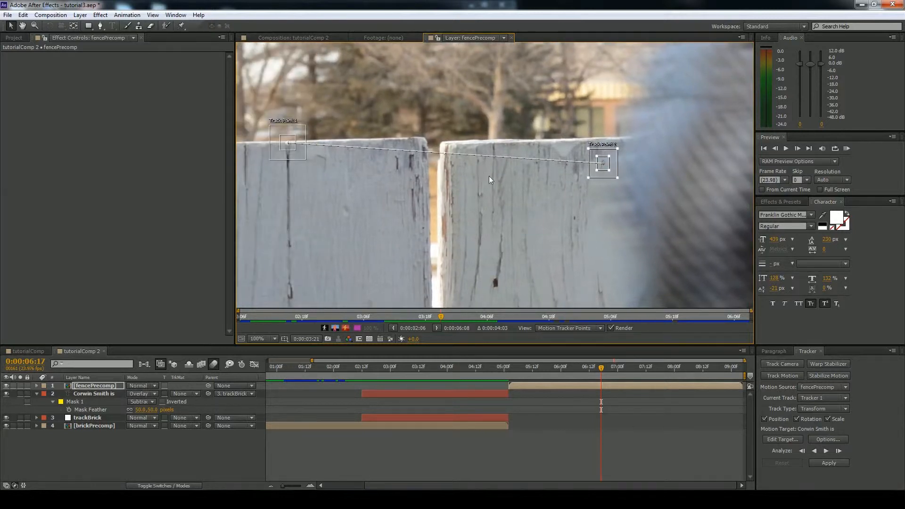
Analyze the fence track forward to the end of the clip and check how both track points hold.
{"action": "left_click", "coordinate": [826, 451]}
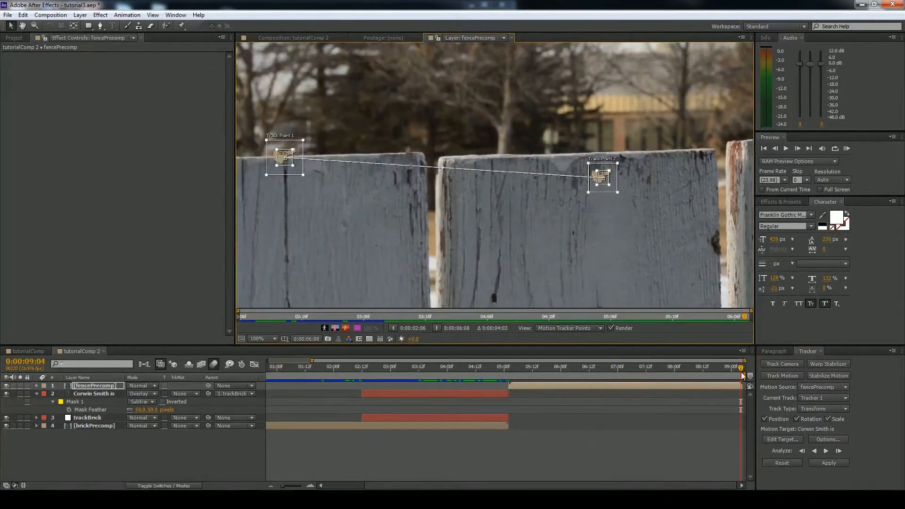
{"action": "left_click_drag", "start_coordinate": [740, 370], "coordinate": [634, 377]}
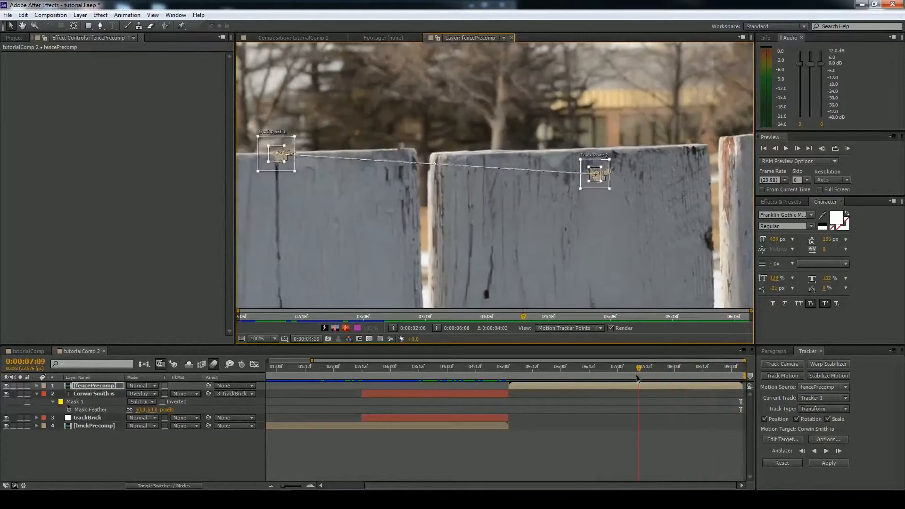
{"action": "scroll", "coordinate": [534, 253], "scroll_direction": "down", "scroll_amount": 2}
{"action": "left_click_drag", "start_coordinate": [527, 250], "coordinate": [520, 277]}
{"action": "scroll", "coordinate": [520, 277], "scroll_direction": "up", "scroll_amount": 2}
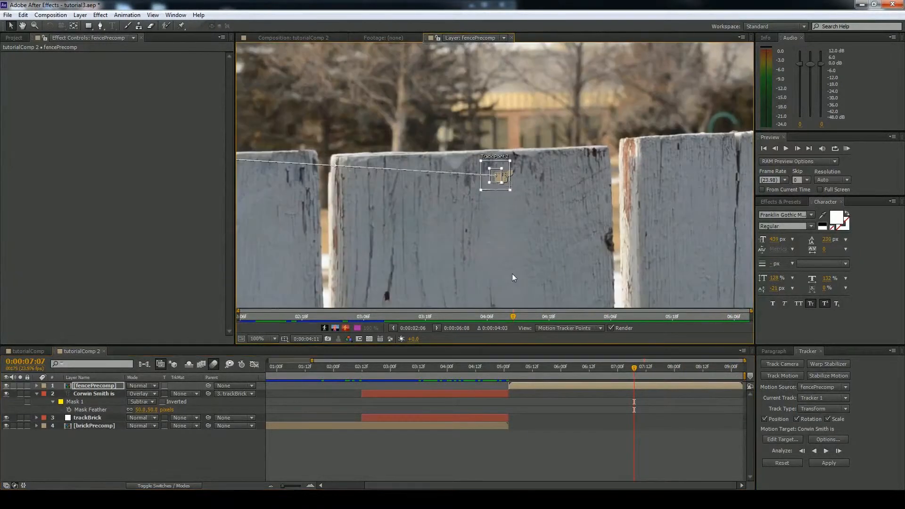
{"action": "left_click_drag", "start_coordinate": [395, 224], "coordinate": [462, 225]}
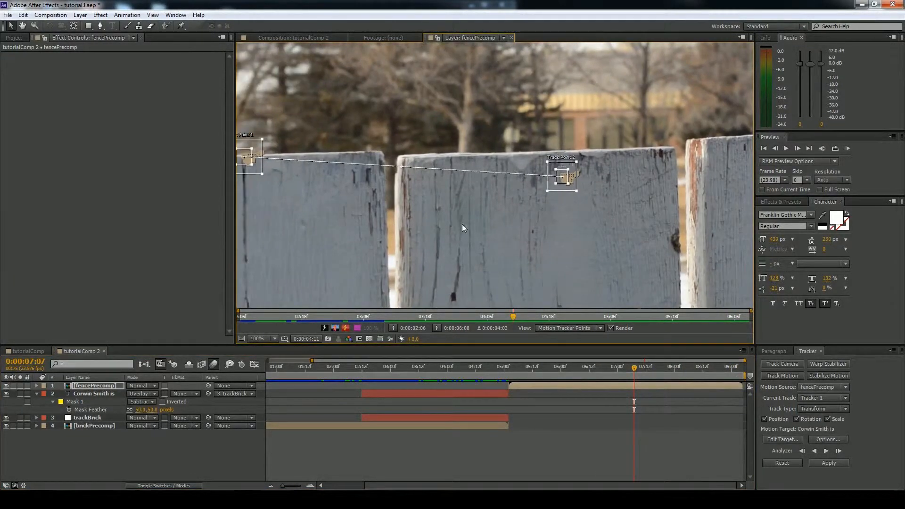
Add a null object to tutorialComp 2 and name it trackFence.
{"action": "right_click", "coordinate": [129, 444]}
{"action": "mouse_move", "coordinate": [163, 346]}
{"action": "left_click", "coordinate": [311, 399]}
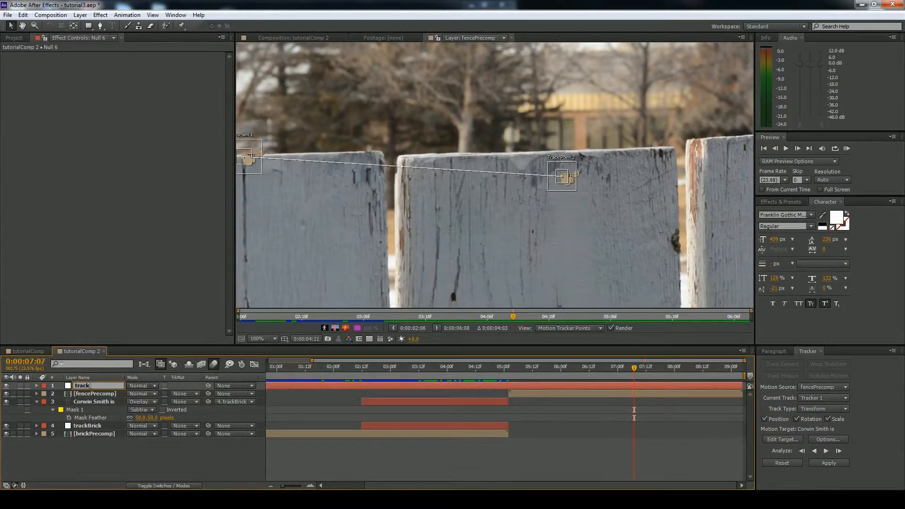
{"action": "key", "text": "Return"}
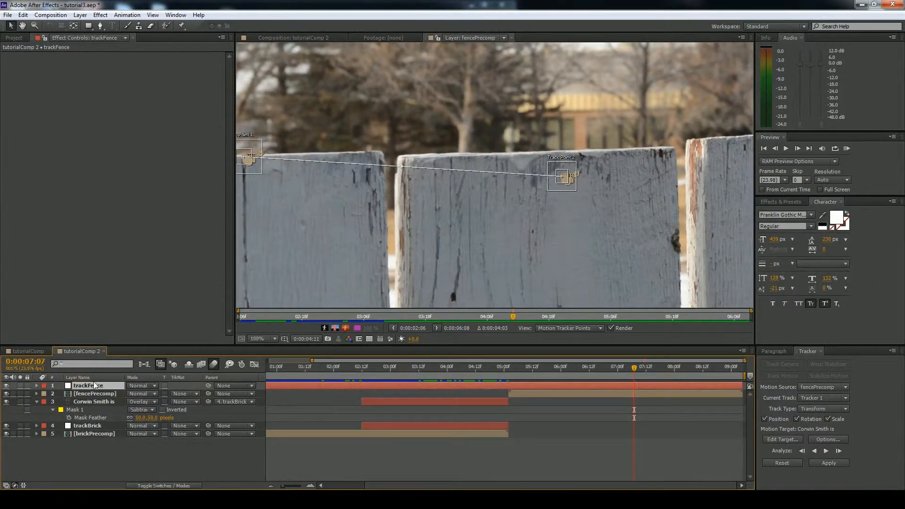
Set trackFence as the motion target and apply the fence tracking data in X and Y.
{"action": "left_click", "coordinate": [781, 439]}
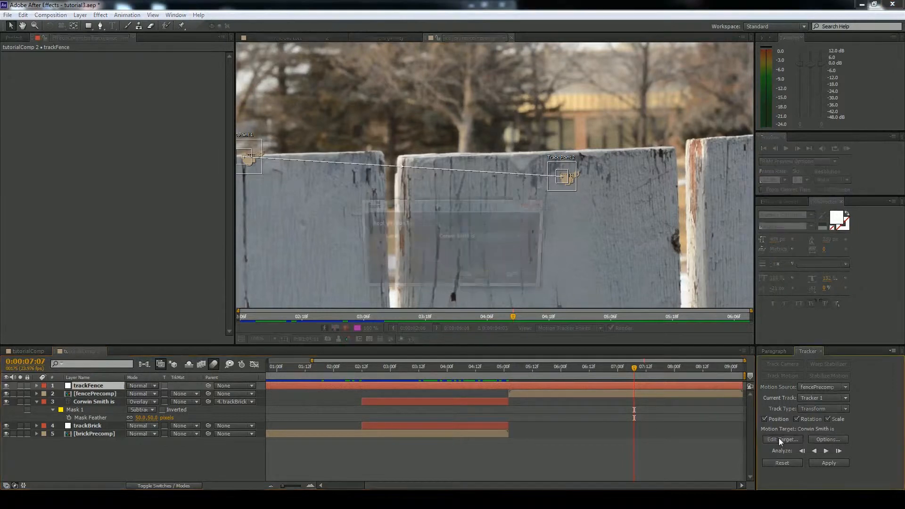
{"action": "left_click", "coordinate": [460, 235]}
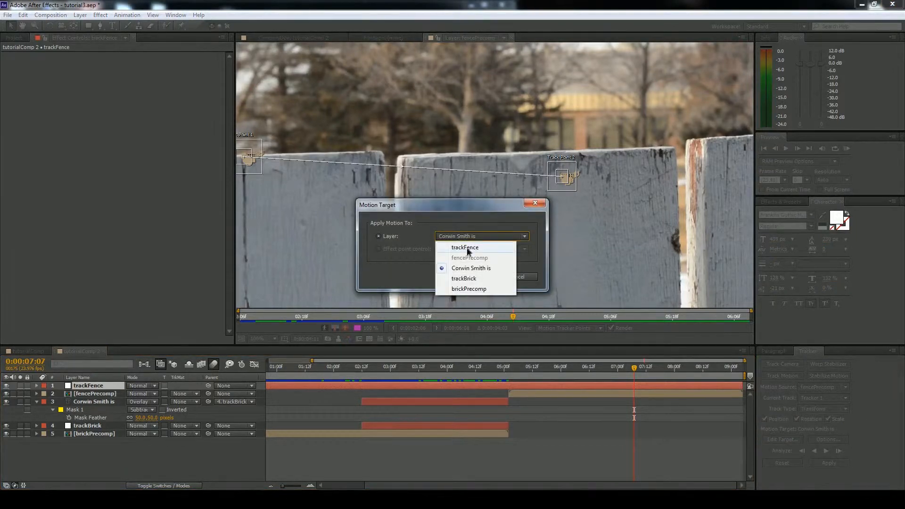
{"action": "left_click", "coordinate": [464, 249]}
{"action": "left_click", "coordinate": [477, 277]}
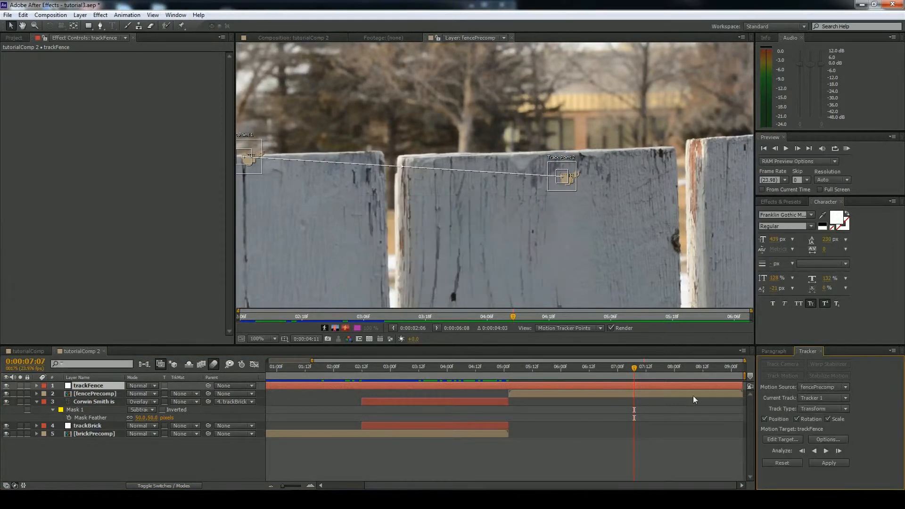
{"action": "left_click", "coordinate": [829, 462]}
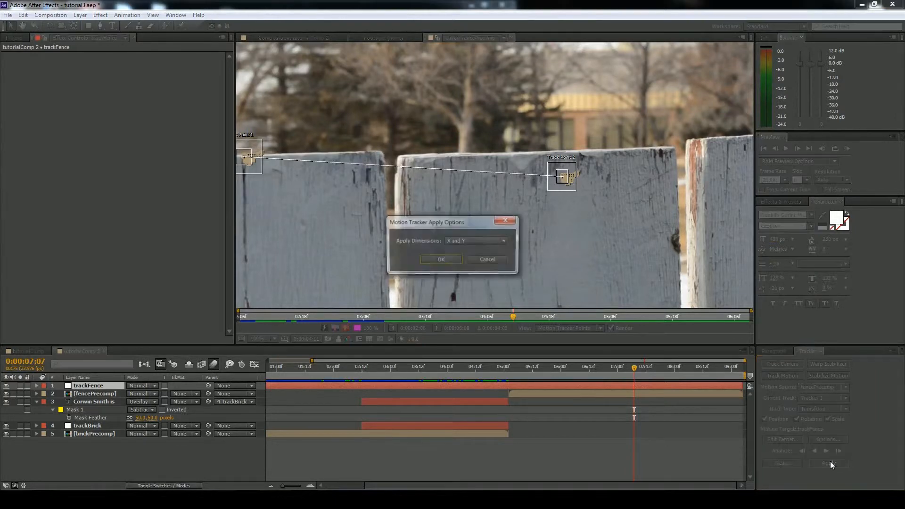
{"action": "left_click", "coordinate": [427, 262]}
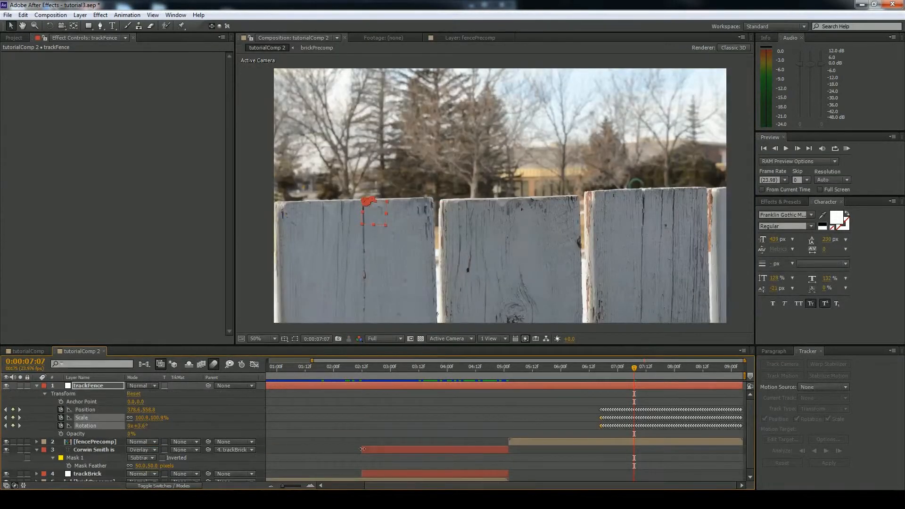
Trim the start of the trackFence layer to its first tracking keyframes at 0:00:06:17.
{"action": "left_click_drag", "start_coordinate": [382, 486], "coordinate": [341, 486]}
{"action": "left_click_drag", "start_coordinate": [274, 387], "coordinate": [653, 381]}
{"action": "left_click_drag", "start_coordinate": [514, 485], "coordinate": [554, 486]}
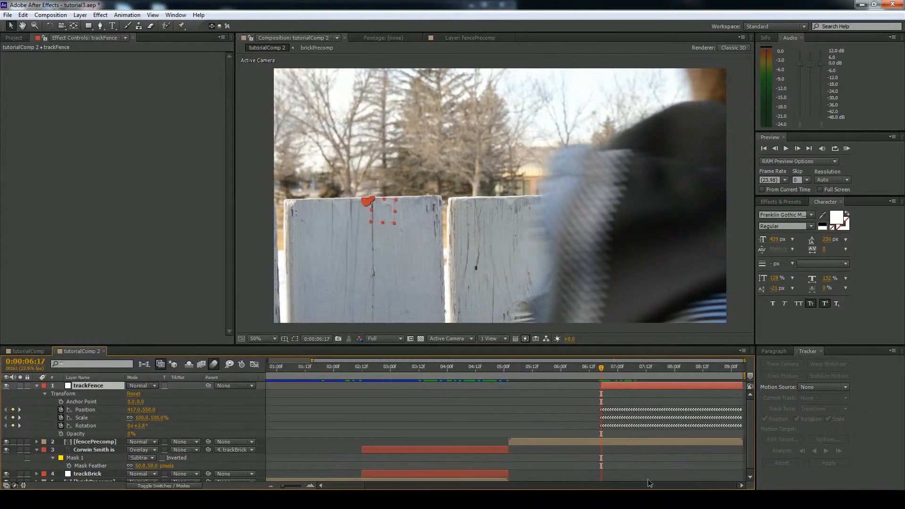
Add the title text "A LIE" over the fence shot at 0:00:07:06 and fill it with black.
{"action": "left_click_drag", "start_coordinate": [608, 369], "coordinate": [635, 383]}
{"action": "left_click", "coordinate": [112, 25]}
{"action": "left_click", "coordinate": [561, 247]}
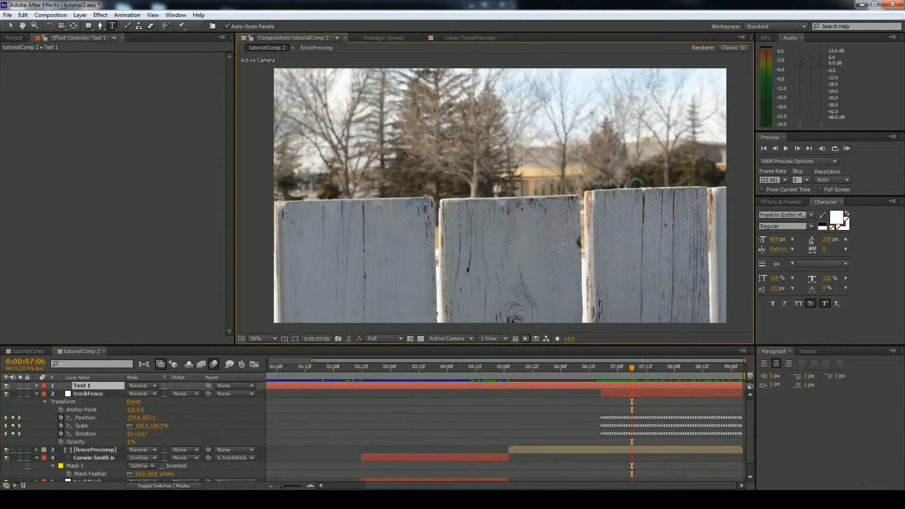
{"action": "type", "text": "A LIE"}
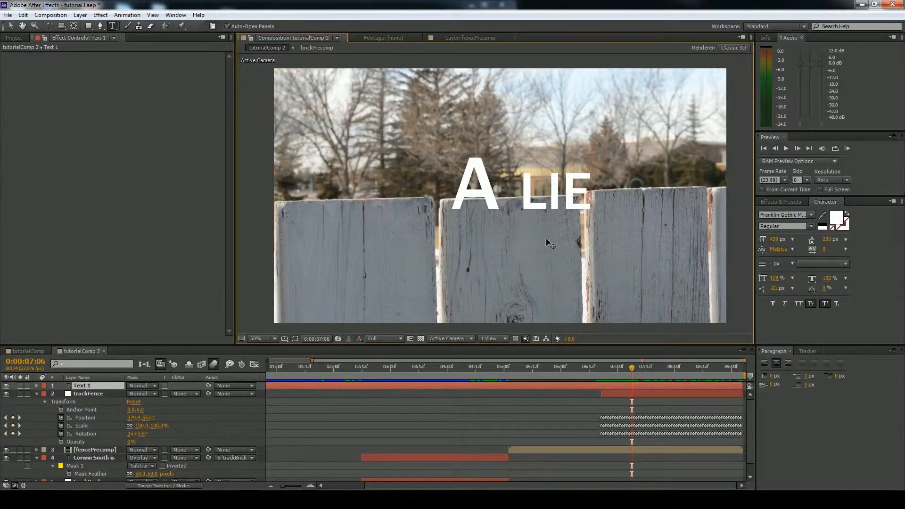
{"action": "key", "text": "ctrl+a"}
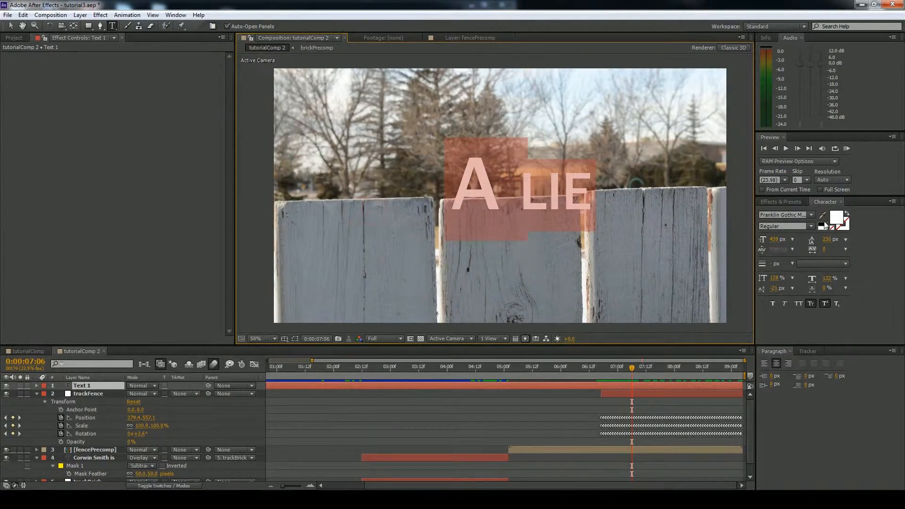
{"action": "left_click", "coordinate": [823, 226]}
{"action": "left_click", "coordinate": [11, 26]}
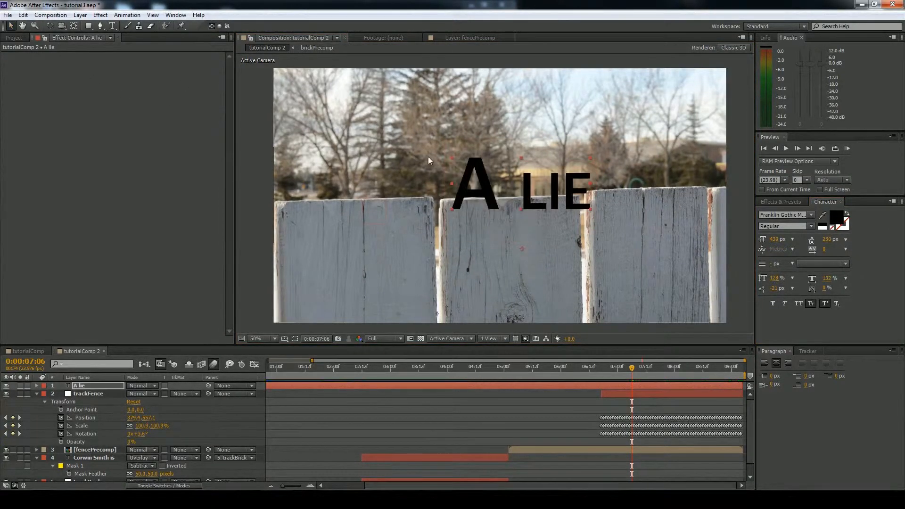
Position the A LIE title across two neighbouring planks and rotate it slightly counterclockwise to follow the fence's top edge.
{"action": "left_click_drag", "start_coordinate": [479, 178], "coordinate": [567, 230]}
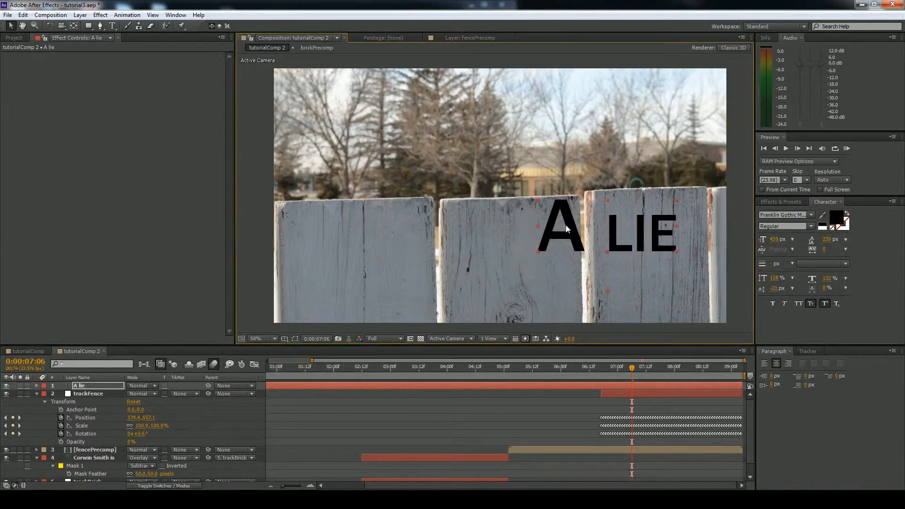
{"action": "key", "text": "KP_Subtract"}
{"action": "key", "text": "KP_Subtract"}
{"action": "key", "text": "KP_Subtract"}
{"action": "key", "text": "KP_Subtract"}
{"action": "key", "text": "KP_Add"}
{"action": "key", "text": "KP_Add"}
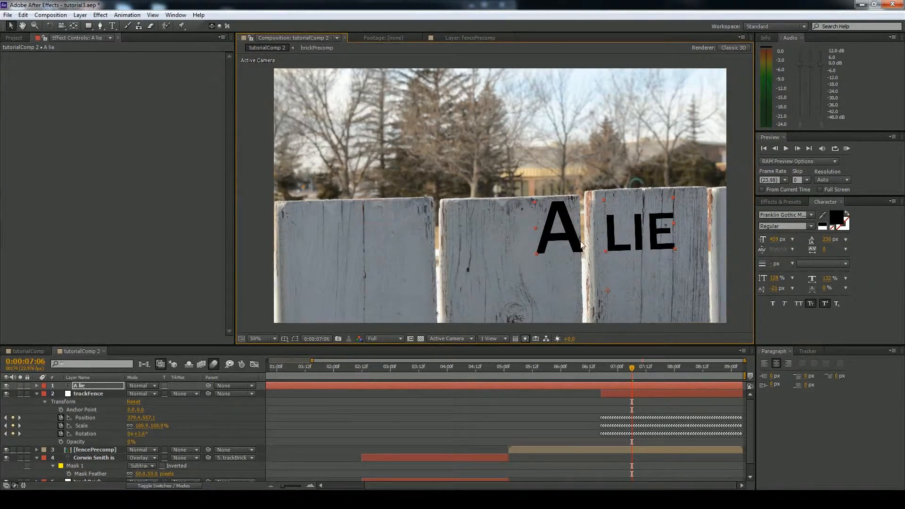
{"action": "left_click_drag", "start_coordinate": [612, 228], "coordinate": [607, 229]}
{"action": "key", "text": "Up"}
{"action": "key", "text": "Up"}
{"action": "key", "text": "KP_Subtract"}
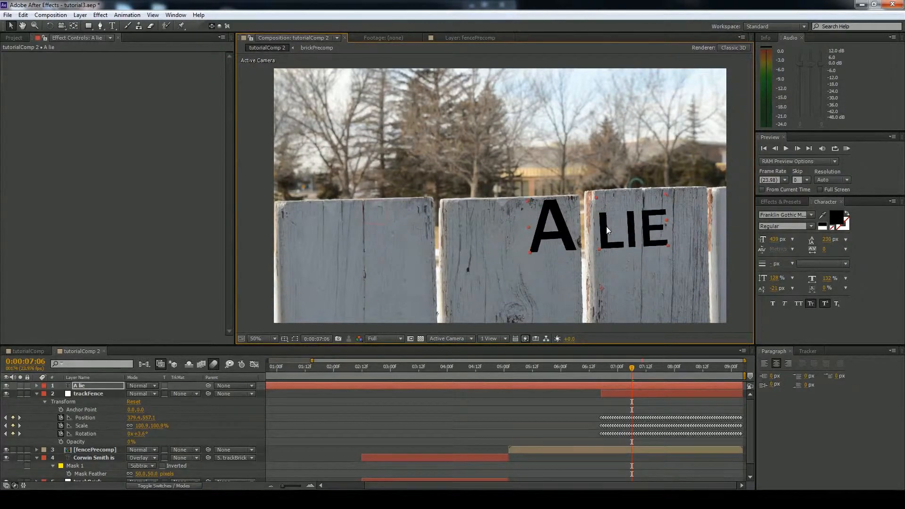
{"action": "left_click_drag", "start_coordinate": [604, 223], "coordinate": [605, 223]}
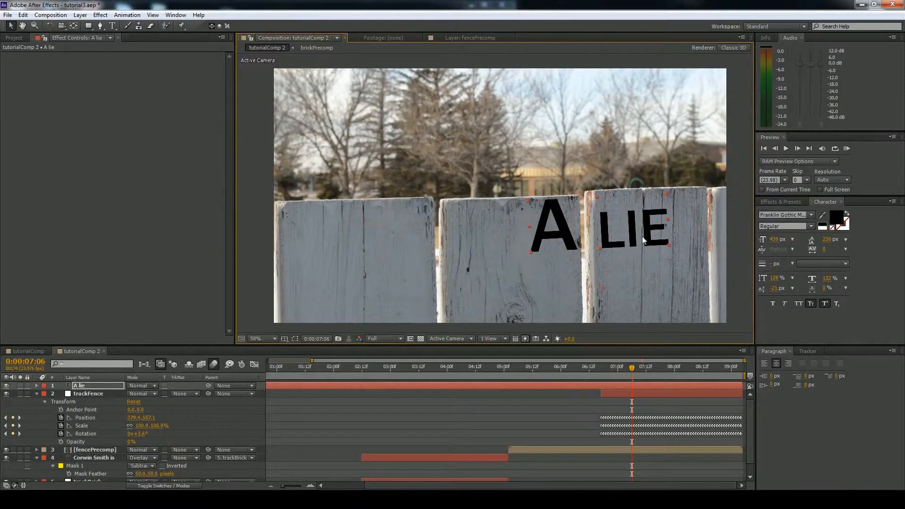
{"action": "key", "text": "KP_Add"}
{"action": "left_click_drag", "start_coordinate": [633, 227], "coordinate": [634, 229]}
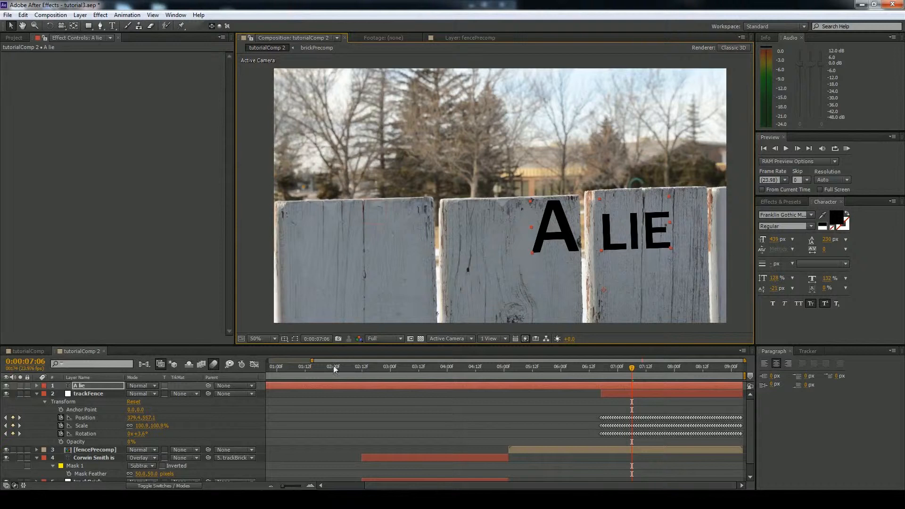
Parent the A LIE layer to trackFence and trim its start to 0:00:06:17.
{"action": "left_click_drag", "start_coordinate": [208, 386], "coordinate": [101, 391]}
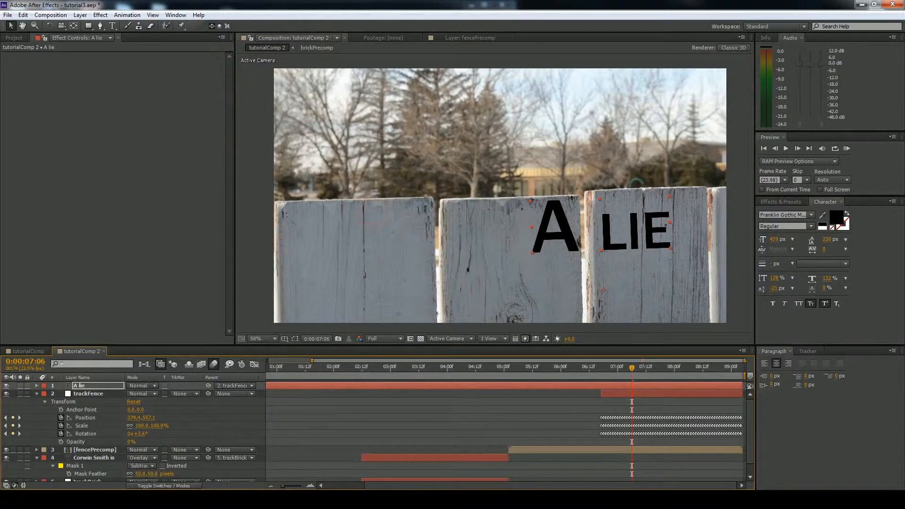
{"action": "left_click_drag", "start_coordinate": [630, 371], "coordinate": [601, 381]}
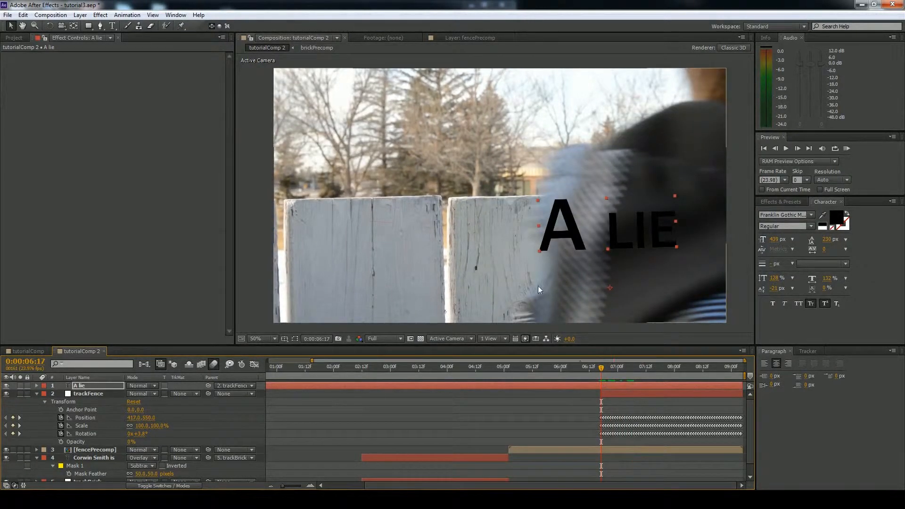
{"action": "key", "text": "alt+bracketleft"}
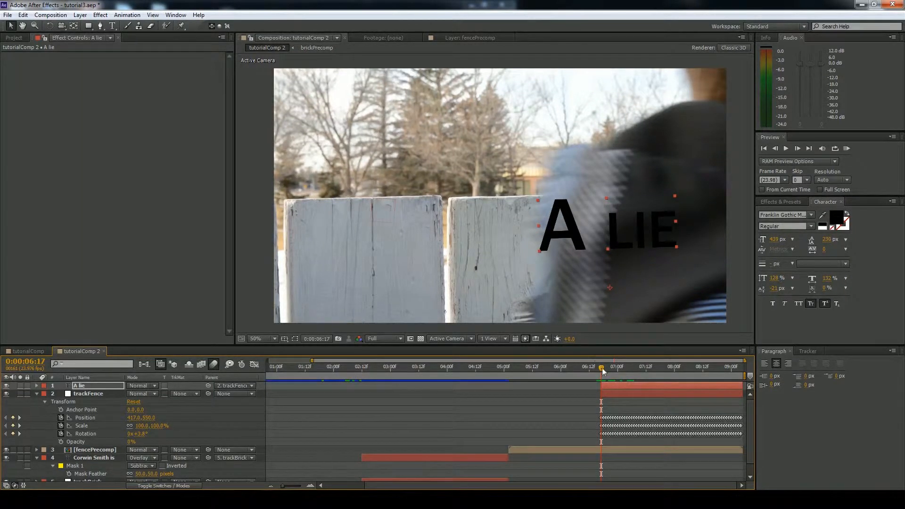
Draw a closed pen mask on the A LIE layer at 0:00:06:17, following the passing person's front edge and enclosing the title.
{"action": "left_click_drag", "start_coordinate": [603, 370], "coordinate": [602, 405]}
{"action": "left_click", "coordinate": [100, 25]}
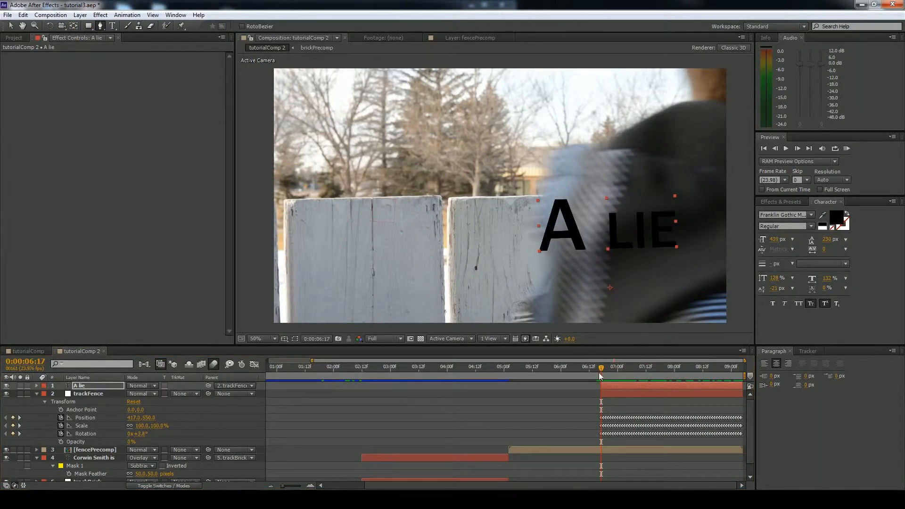
{"action": "left_click", "coordinate": [594, 140]}
{"action": "left_click_drag", "start_coordinate": [539, 211], "coordinate": [532, 239]}
{"action": "left_click_drag", "start_coordinate": [537, 285], "coordinate": [543, 330]}
{"action": "left_click", "coordinate": [694, 330]}
{"action": "left_click", "coordinate": [731, 320]}
{"action": "left_click", "coordinate": [737, 130]}
{"action": "left_click", "coordinate": [594, 137]}
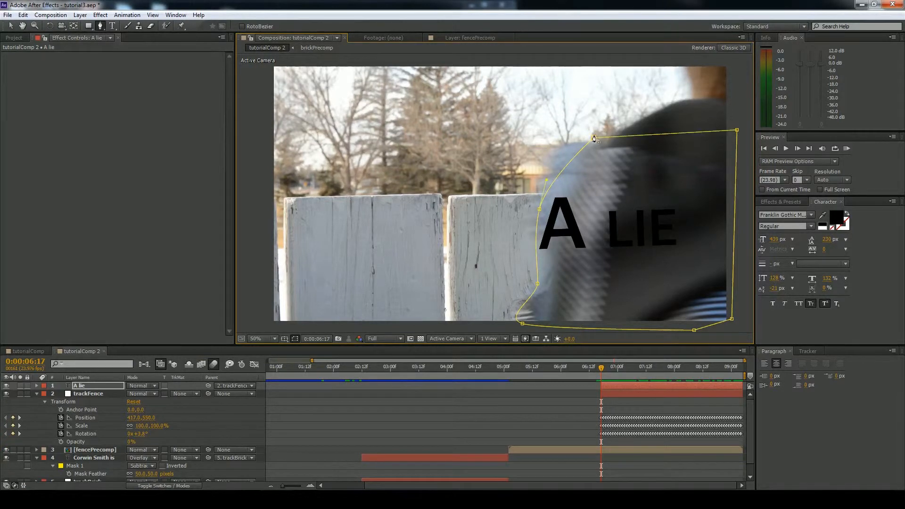
Start keyframing the A LIE layer's mask path at 0:00:06:17 and set the mask mode to Subtract.
{"action": "key", "text": "alt+m"}
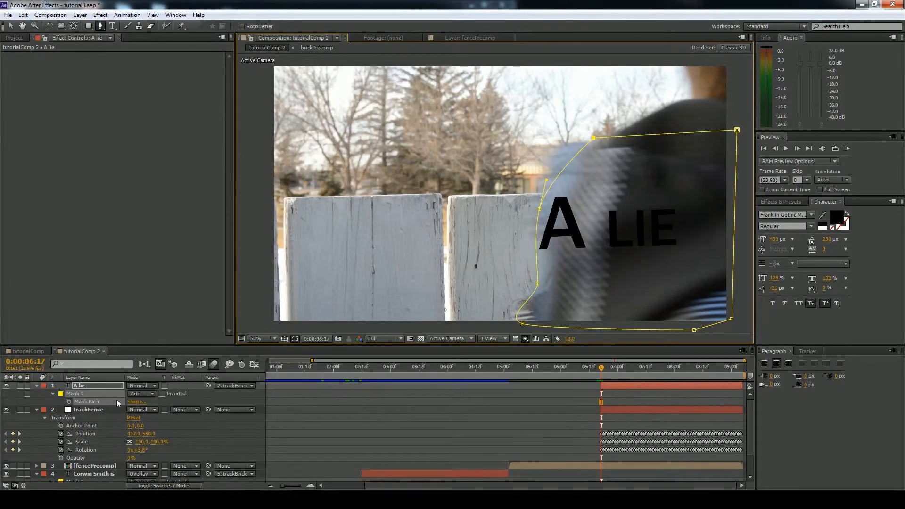
{"action": "left_click", "coordinate": [69, 402]}
{"action": "left_click", "coordinate": [141, 393]}
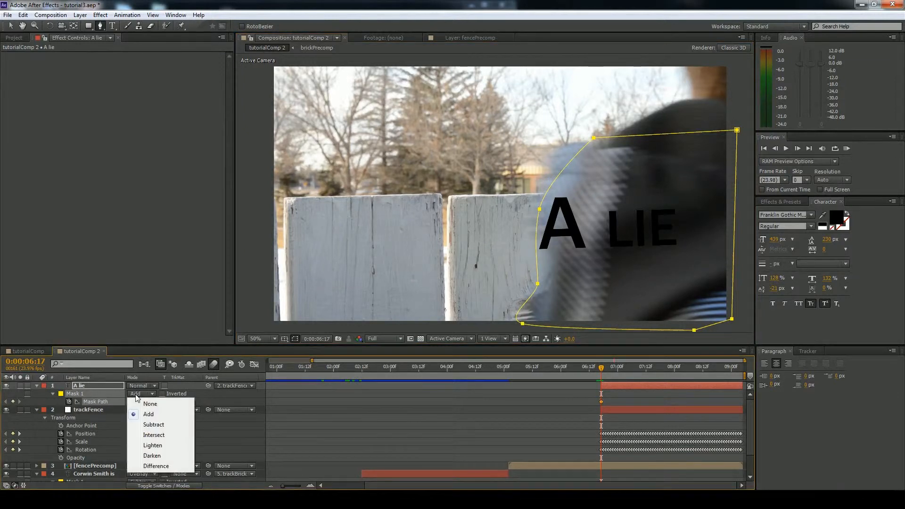
{"action": "left_click", "coordinate": [154, 424]}
Keyframe the A LIE mask at 0:00:06:22 by moving it off the title, past the frame's right edge.
{"action": "left_click_drag", "start_coordinate": [603, 369], "coordinate": [612, 371]}
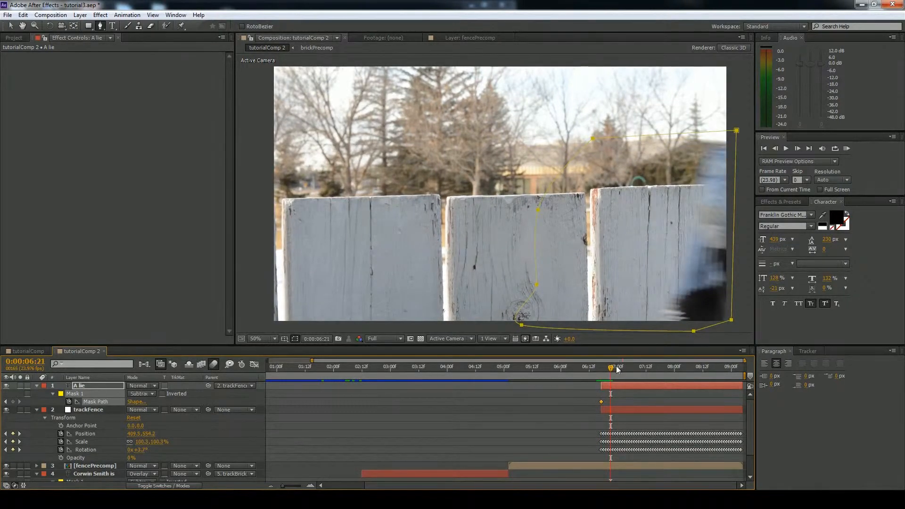
{"action": "left_click_drag", "start_coordinate": [613, 371], "coordinate": [615, 371]}
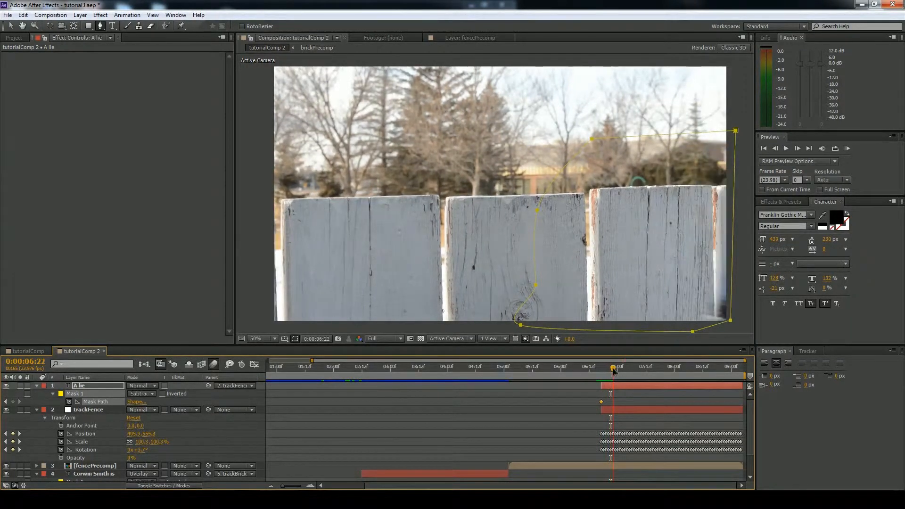
{"action": "key", "text": "v"}
{"action": "left_click_drag", "start_coordinate": [624, 295], "coordinate": [810, 288]}
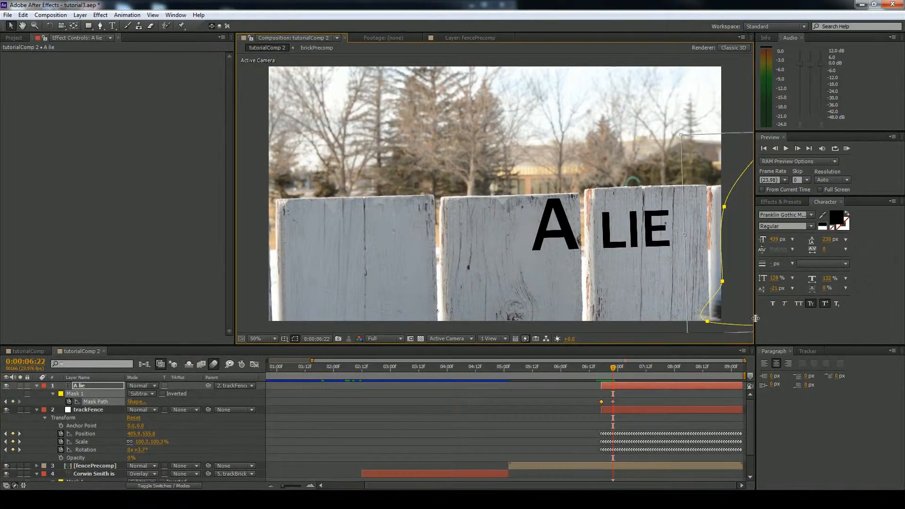
Adjust the A LIE mask at 0:00:06:18 and 0:00:06:21 so its edge follows the passing person.
{"action": "left_click_drag", "start_coordinate": [612, 370], "coordinate": [603, 372]}
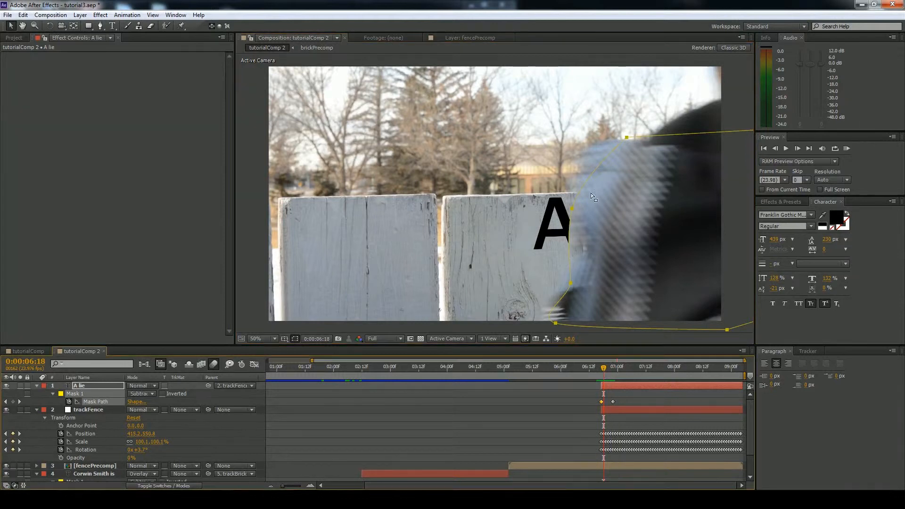
{"action": "mouse_move", "coordinate": [573, 211]}
{"action": "left_mouse_down"}
{"action": "mouse_move", "coordinate": [584, 195]}
{"action": "mouse_move", "coordinate": [580, 217]}
{"action": "left_mouse_up"}
{"action": "left_click_drag", "start_coordinate": [585, 187], "coordinate": [583, 186]}
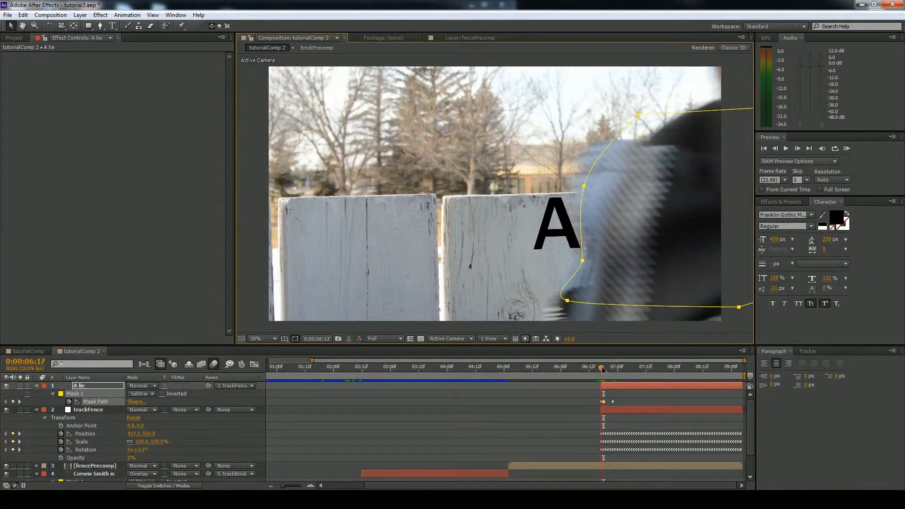
{"action": "left_click_drag", "start_coordinate": [604, 368], "coordinate": [615, 373]}
{"action": "left_click_drag", "start_coordinate": [690, 204], "coordinate": [696, 206]}
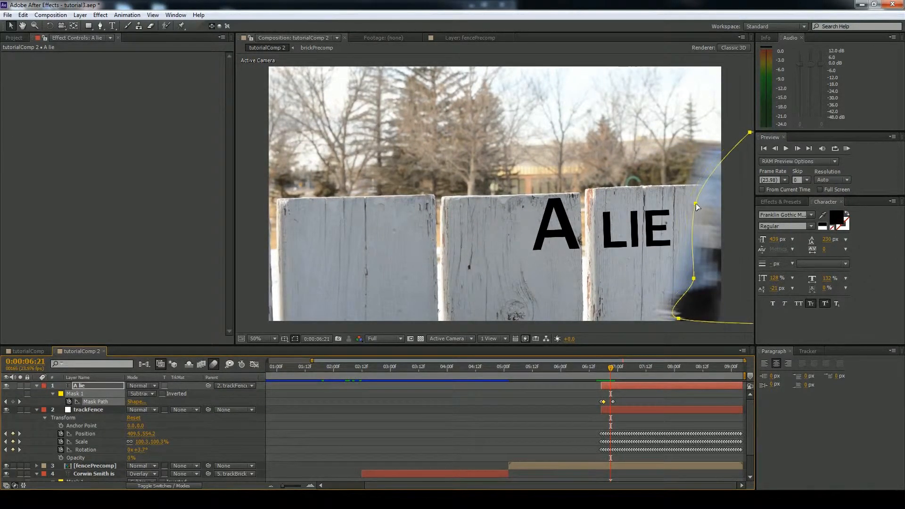
Feather the A LIE mask by 50 pixels and check the reveal around 0:00:06:19.
{"action": "left_click_drag", "start_coordinate": [613, 366], "coordinate": [604, 369]}
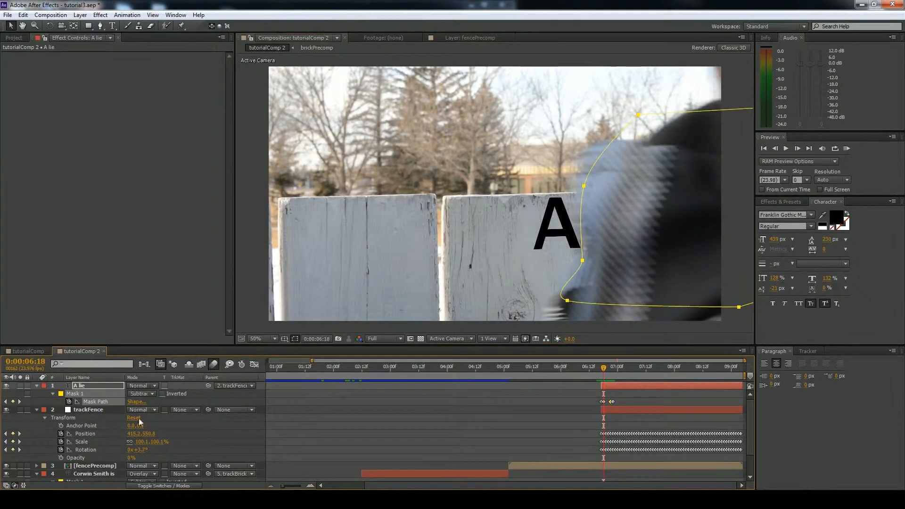
{"action": "key", "text": "f"}
{"action": "left_click", "coordinate": [152, 401]}
{"action": "type", "text": "5"}
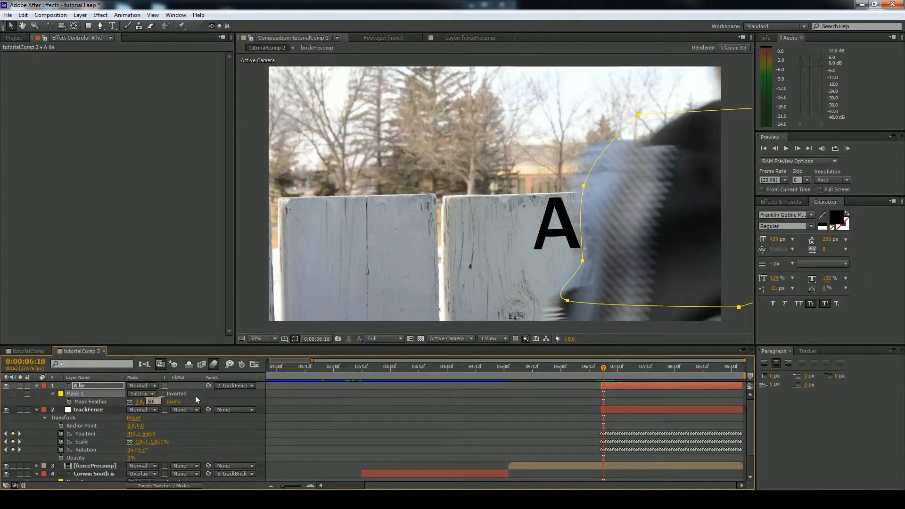
{"action": "type", "text": "0"}
{"action": "key", "text": "Return"}
{"action": "left_click", "coordinate": [609, 372]}
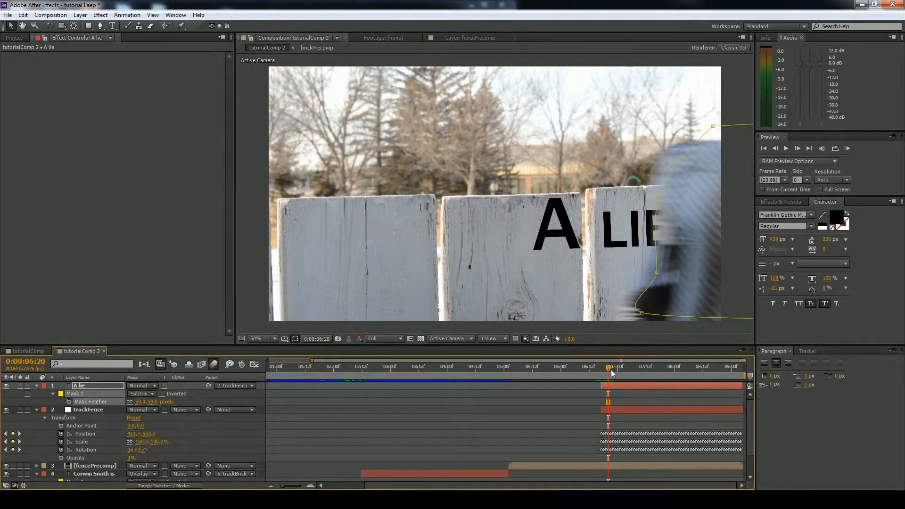
{"action": "left_click_drag", "start_coordinate": [608, 369], "coordinate": [606, 369]}
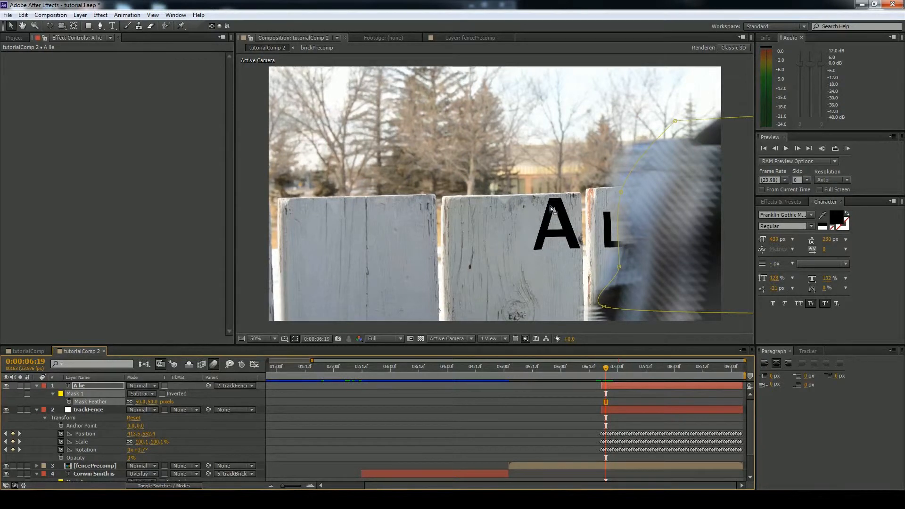
Apply Fast Blur to the A LIE layer with a blurriness of 1.5.
{"action": "right_click", "coordinate": [120, 186]}
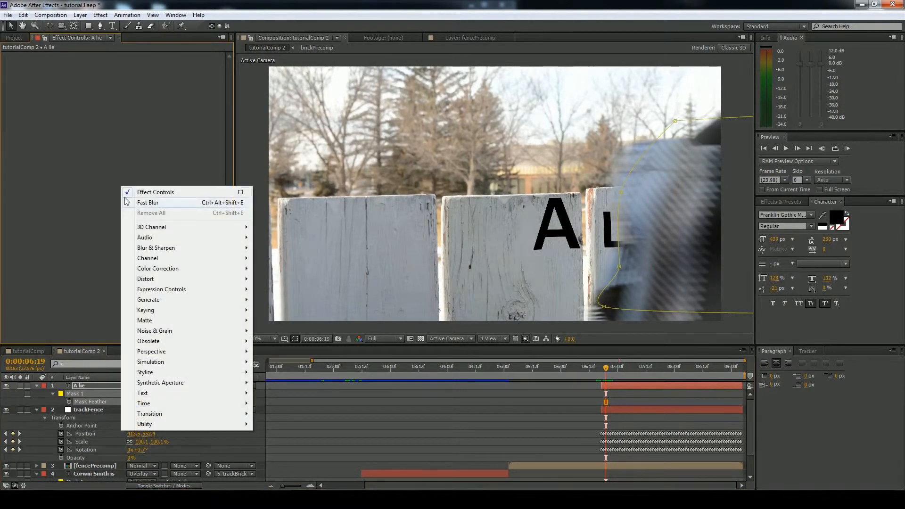
{"action": "left_click", "coordinate": [136, 203]}
{"action": "left_click", "coordinate": [131, 64]}
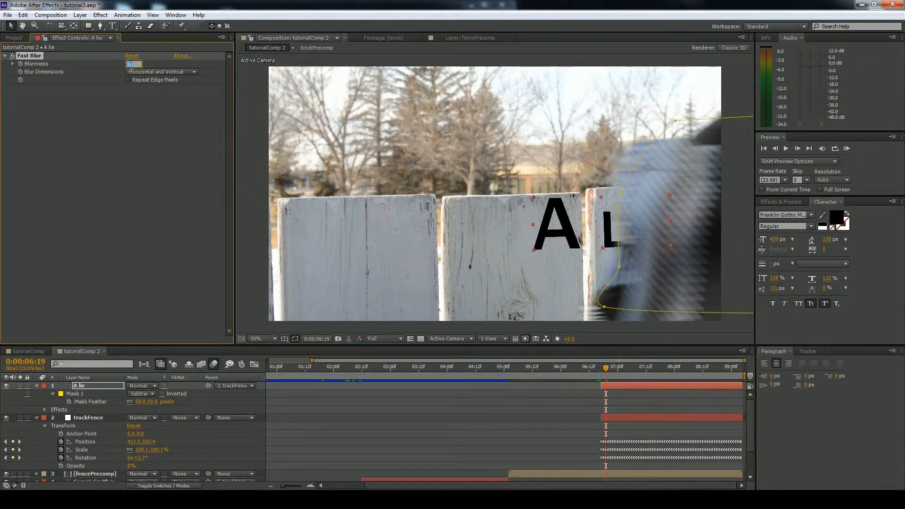
{"action": "type", "text": "1"}
{"action": "key", "text": "Return"}
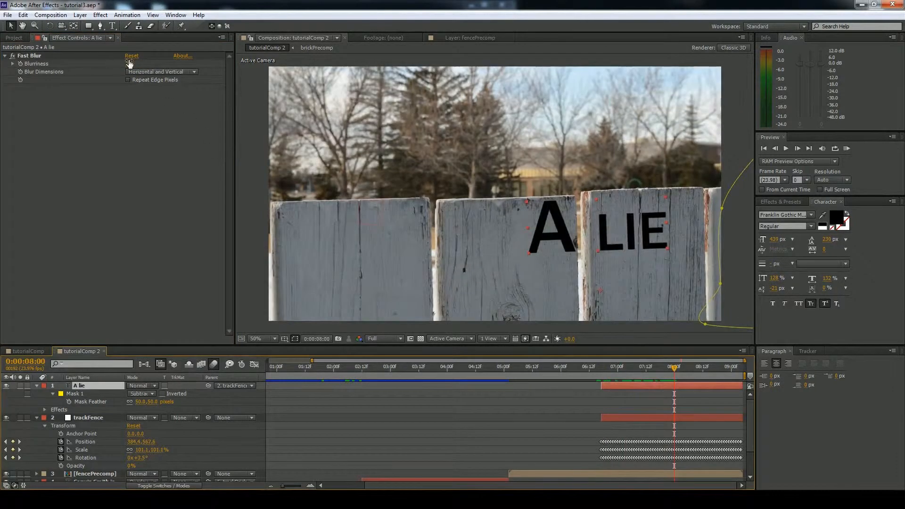
{"action": "left_click", "coordinate": [131, 64]}
{"action": "type", "text": "1"}
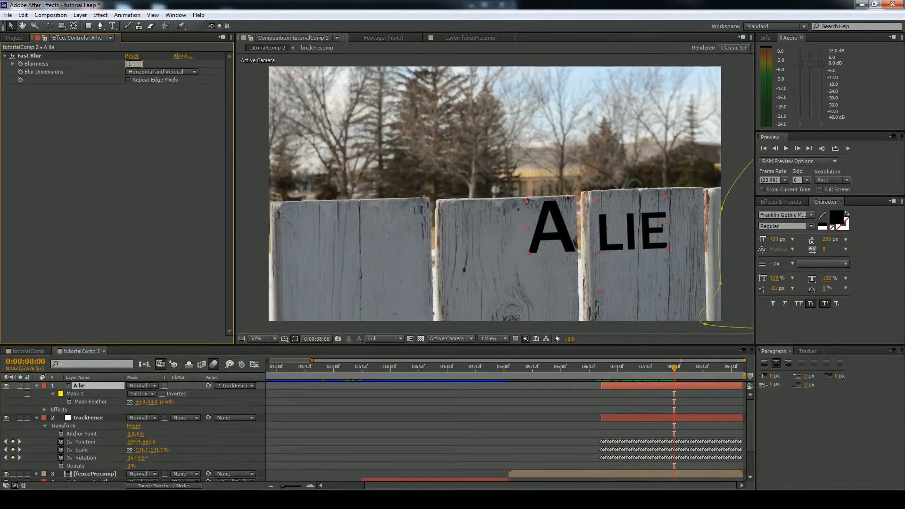
{"action": "type", "text": ".5"}
{"action": "key", "text": "Return"}
Play back the fence shot to review the A LIE title's reveal and tracking.
{"action": "left_click", "coordinate": [621, 373]}
{"action": "left_click_drag", "start_coordinate": [620, 373], "coordinate": [512, 364]}
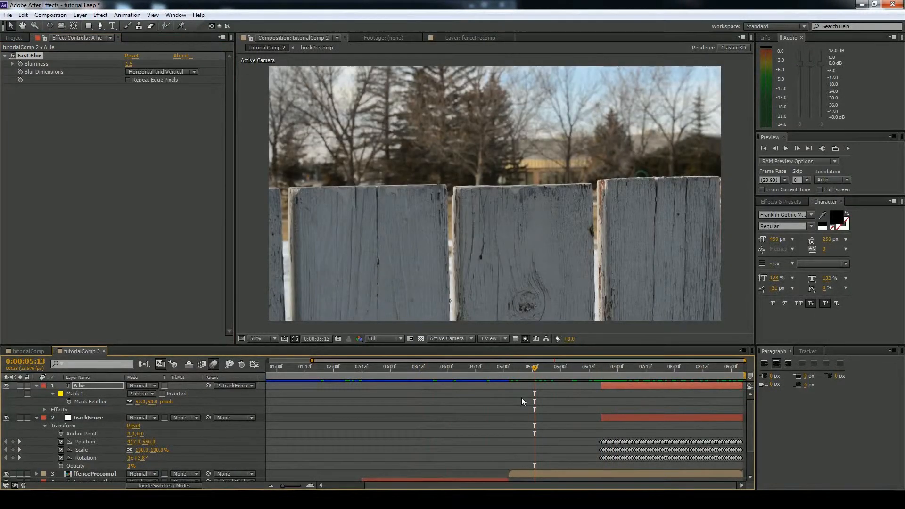
{"action": "key", "text": "space"}
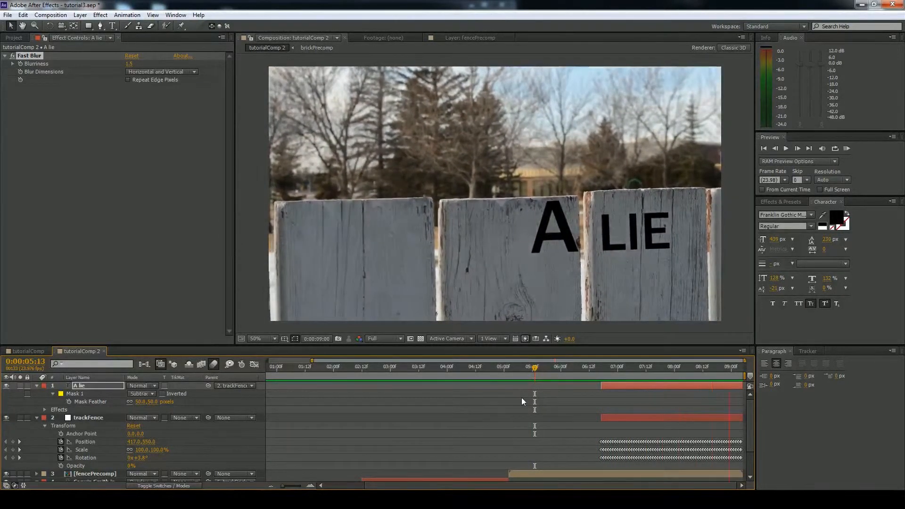
{"action": "key", "text": "space"}
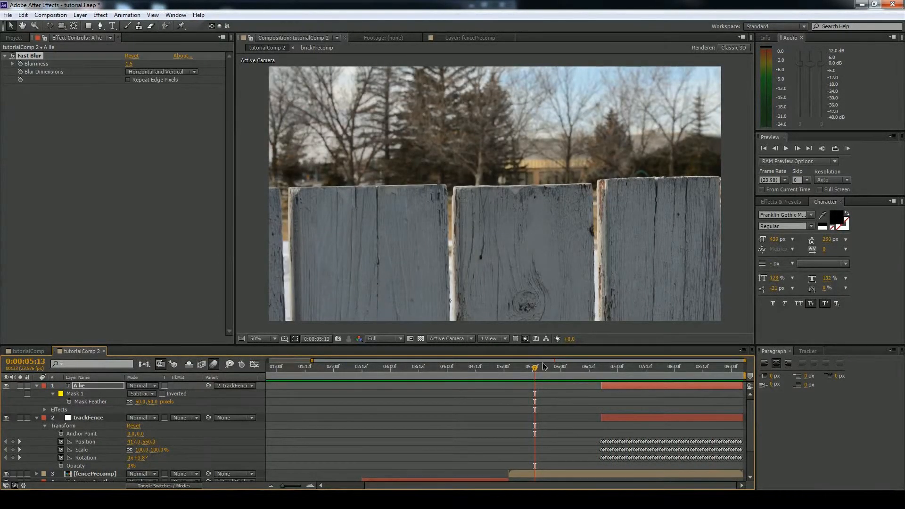
Collapse the expanded layer properties in tutorialComp 2 and show the layer switches in place of the modes.
{"action": "left_click_drag", "start_coordinate": [542, 361], "coordinate": [510, 362]}
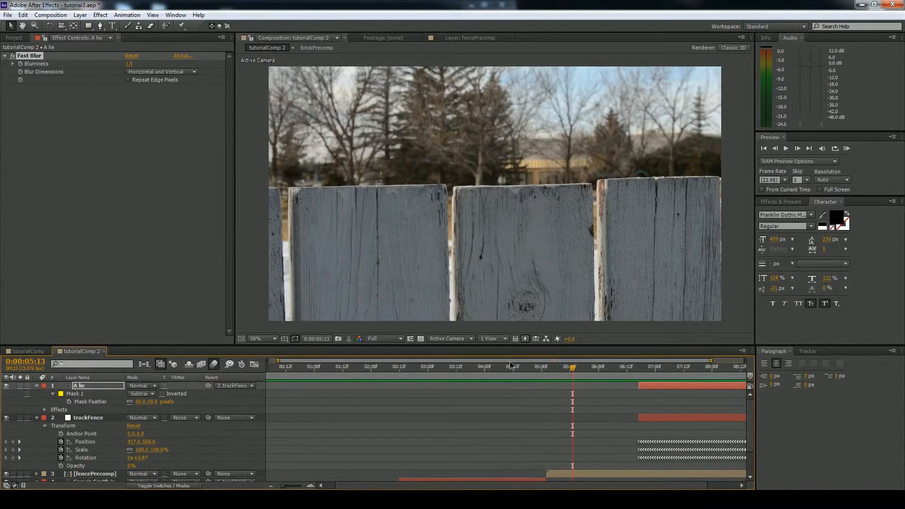
{"action": "left_click", "coordinate": [38, 386]}
{"action": "left_click", "coordinate": [37, 393]}
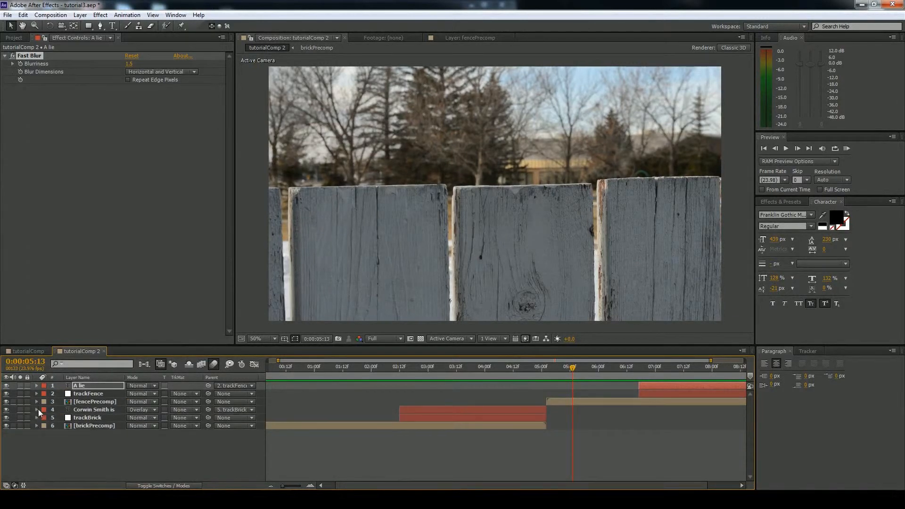
{"action": "left_click_drag", "start_coordinate": [584, 370], "coordinate": [629, 369]}
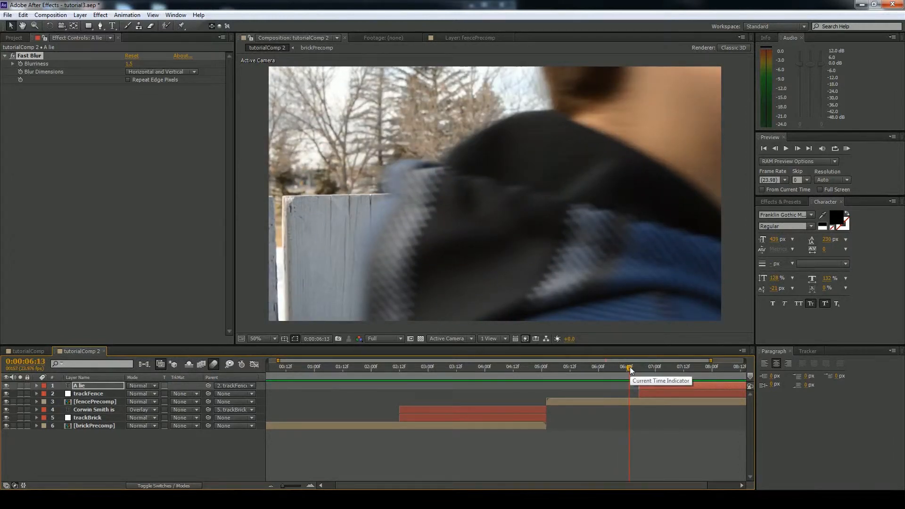
{"action": "left_click", "coordinate": [165, 485]}
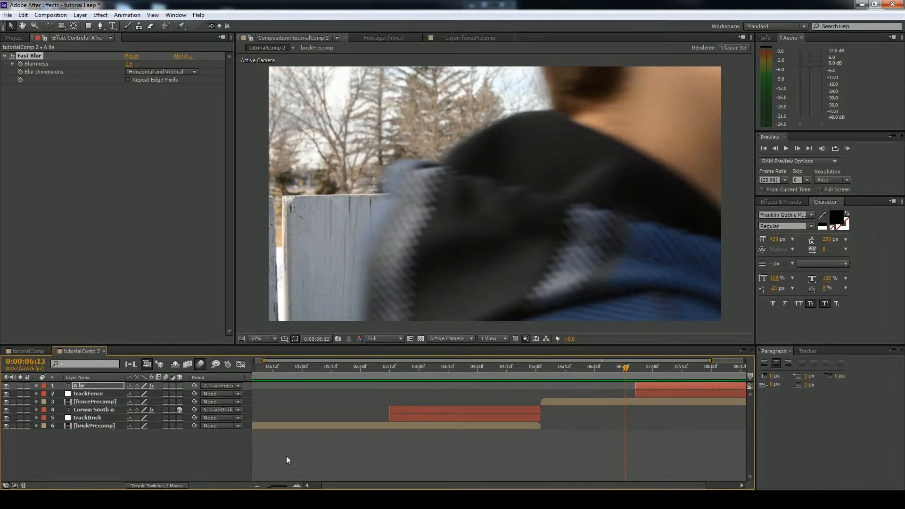
Enable motion blur on the A LIE title layer and the brick title layer.
{"action": "left_click_drag", "start_coordinate": [668, 374], "coordinate": [426, 386]}
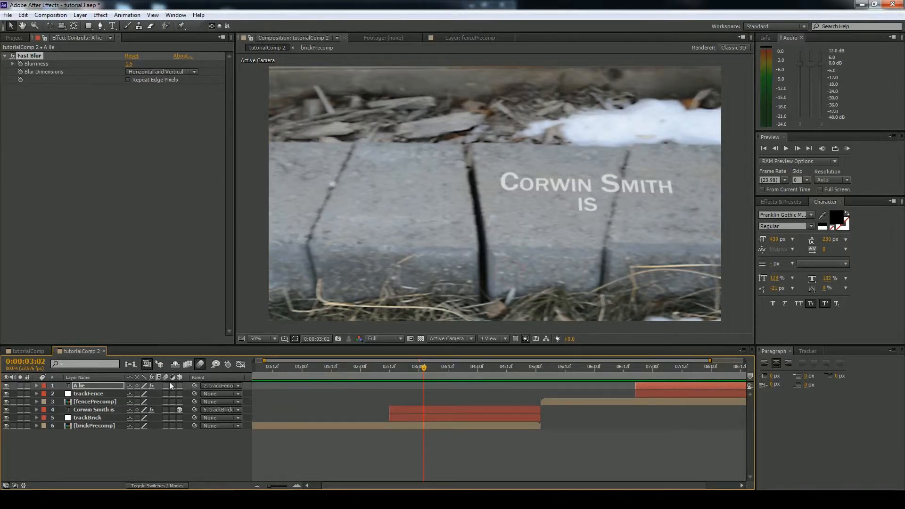
{"action": "left_click", "coordinate": [202, 361]}
{"action": "left_click", "coordinate": [202, 364]}
{"action": "left_click", "coordinate": [166, 409]}
{"action": "left_click", "coordinate": [165, 410]}
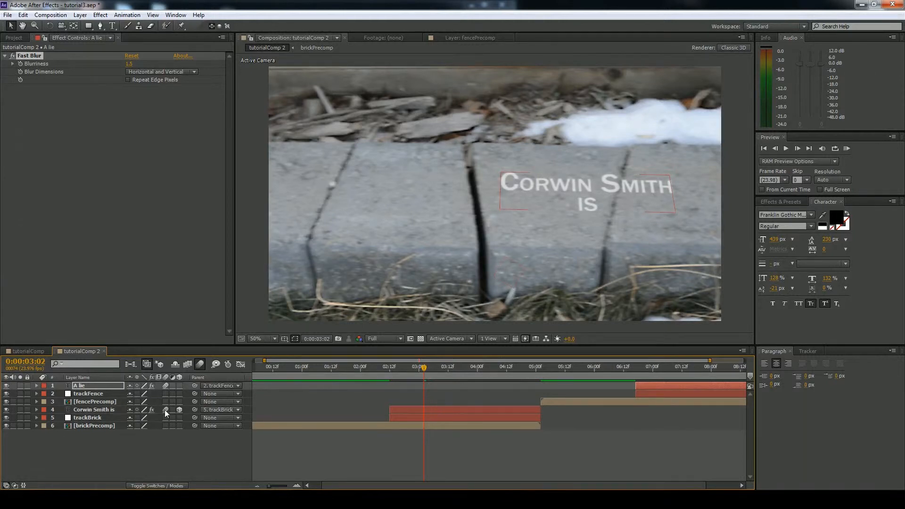
Review the motion-blurred titles in both the fence and brick shots.
{"action": "left_click_drag", "start_coordinate": [426, 371], "coordinate": [627, 364]}
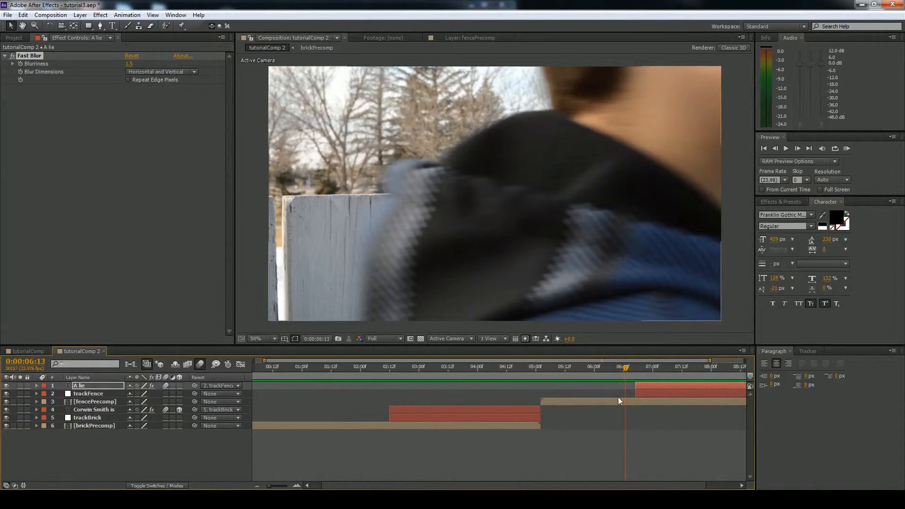
{"action": "left_click", "coordinate": [519, 380]}
{"action": "left_click_drag", "start_coordinate": [519, 381], "coordinate": [712, 370]}
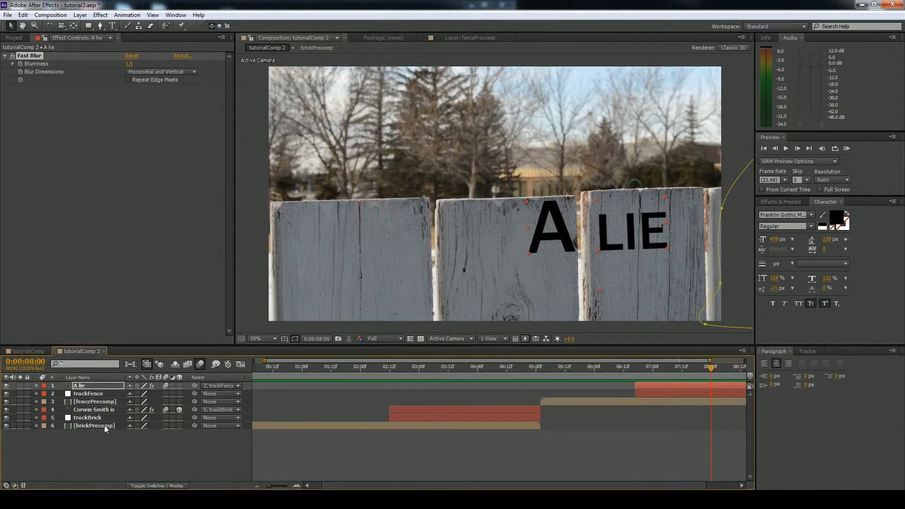
{"action": "left_click_drag", "start_coordinate": [434, 369], "coordinate": [405, 389]}
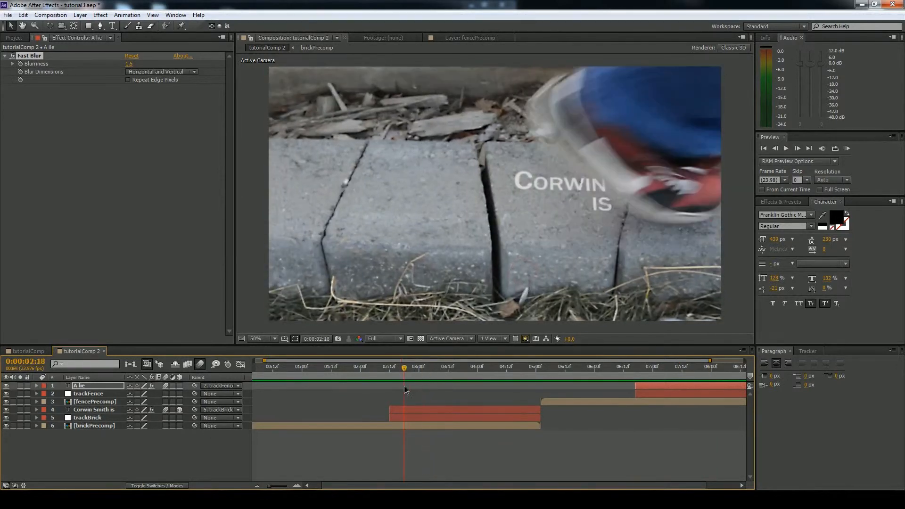
Open brickPrecomp and apply a Curves effect to the brickFootage layer.
{"action": "left_click", "coordinate": [340, 426]}
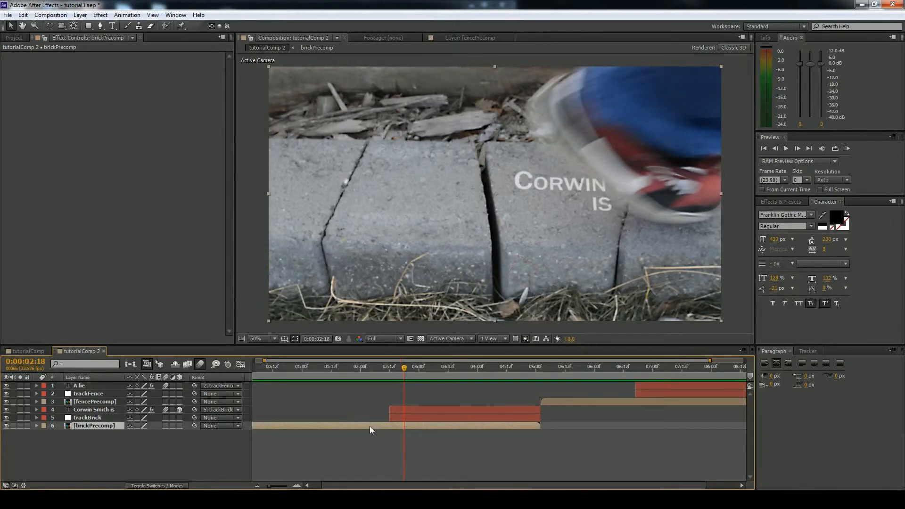
{"action": "double_click", "coordinate": [110, 426]}
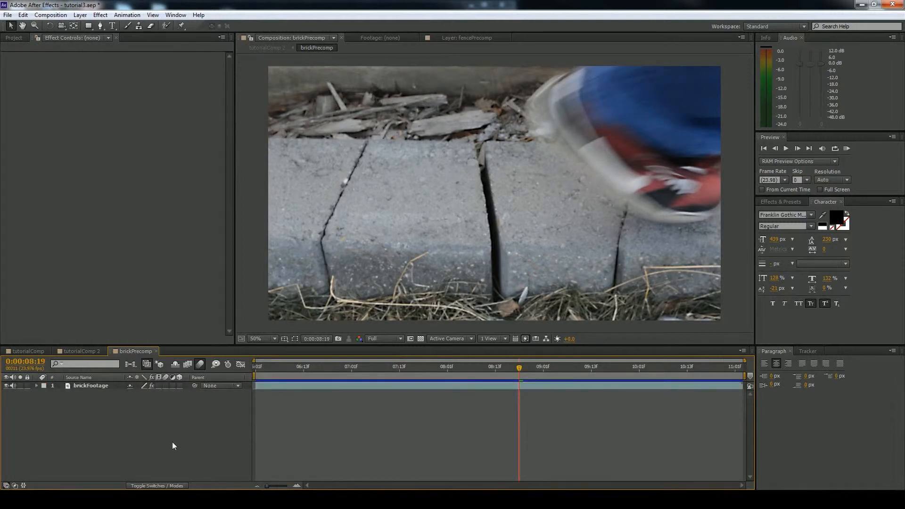
{"action": "left_click", "coordinate": [106, 224]}
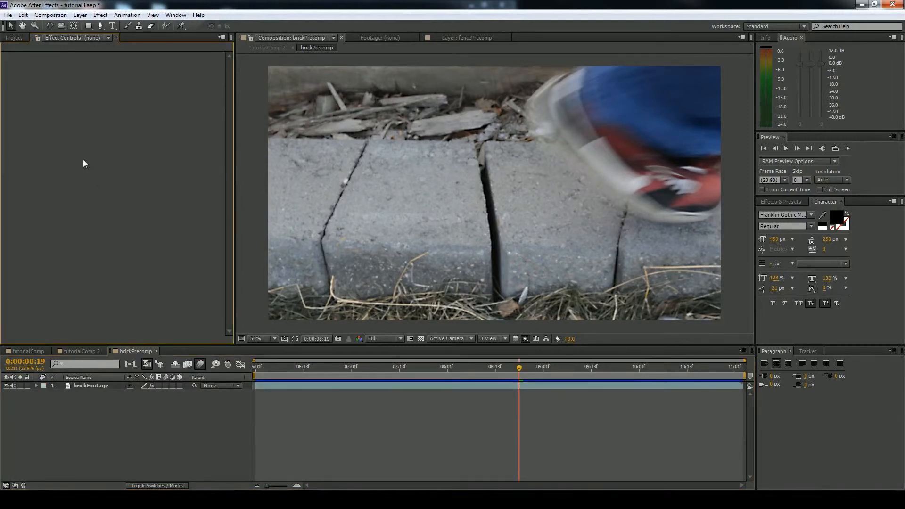
{"action": "left_click", "coordinate": [89, 386]}
{"action": "right_click", "coordinate": [79, 250]}
{"action": "left_click", "coordinate": [35, 225]}
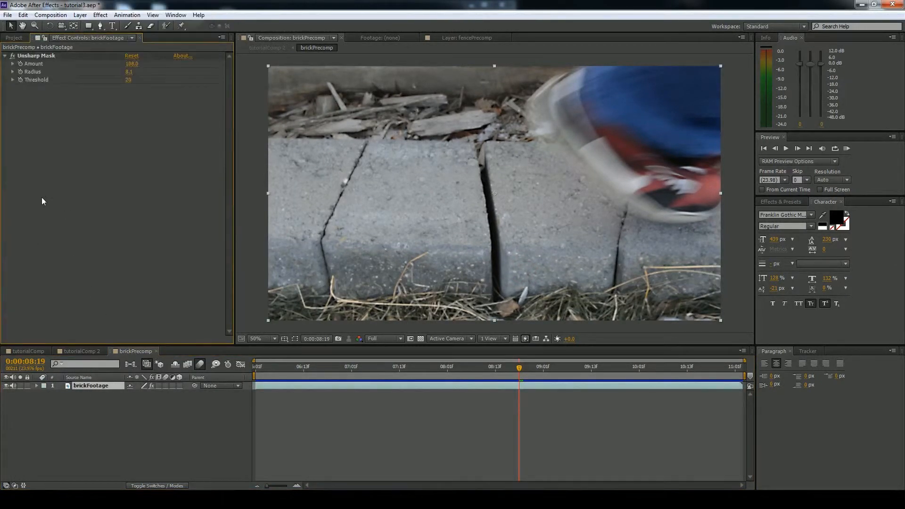
{"action": "right_click", "coordinate": [51, 125]}
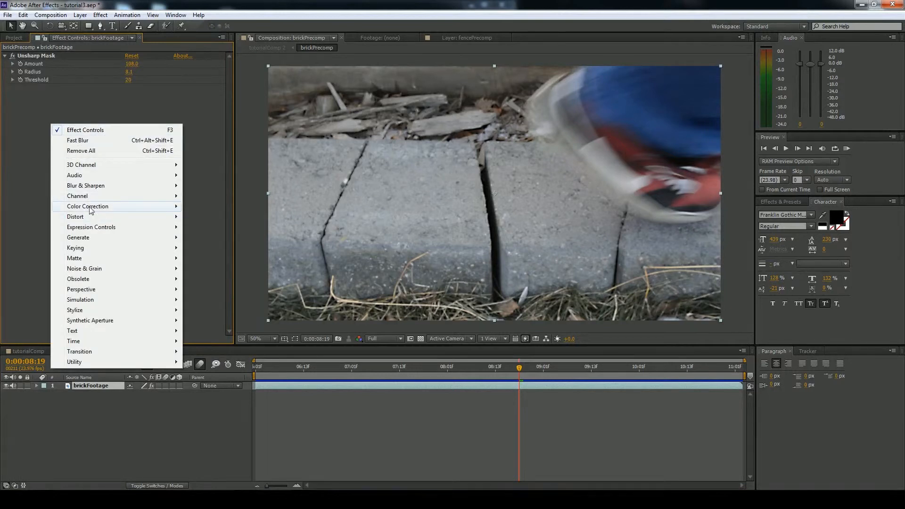
{"action": "mouse_move", "coordinate": [91, 209]}
{"action": "left_click", "coordinate": [228, 358]}
Shape the RGB curve on brickFootage into a steep S with crushed shadows and clipped highlights for strong contrast.
{"action": "left_click_drag", "start_coordinate": [77, 138], "coordinate": [67, 115]}
{"action": "left_click_drag", "start_coordinate": [41, 148], "coordinate": [49, 167]}
{"action": "left_click_drag", "start_coordinate": [69, 117], "coordinate": [69, 128]}
{"action": "left_click_drag", "start_coordinate": [48, 167], "coordinate": [55, 178]}
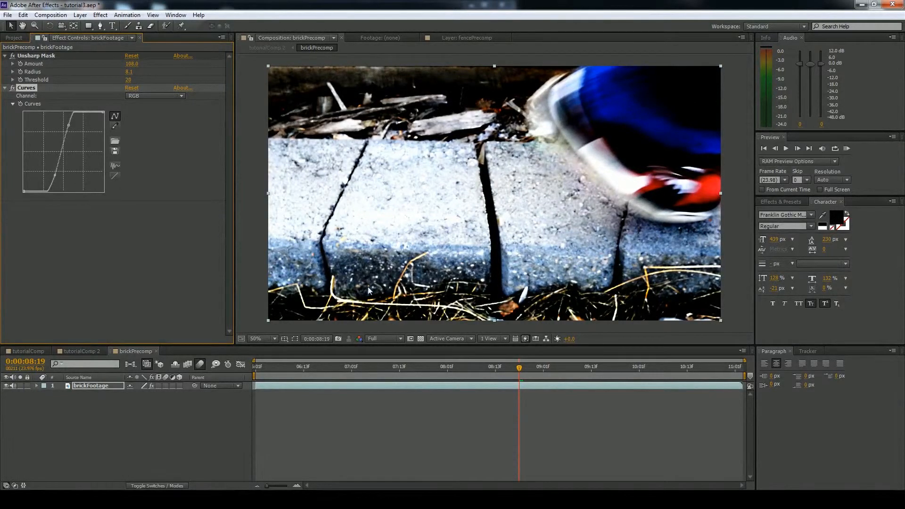
Return to tutorialComp 2 and start a new motion track on the brickPrecomp layer.
{"action": "left_click", "coordinate": [81, 351]}
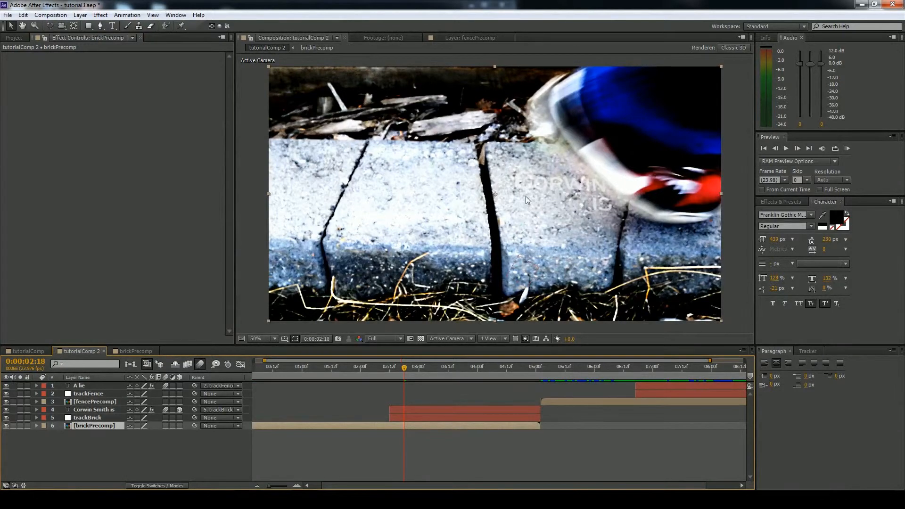
{"action": "left_click", "coordinate": [807, 351]}
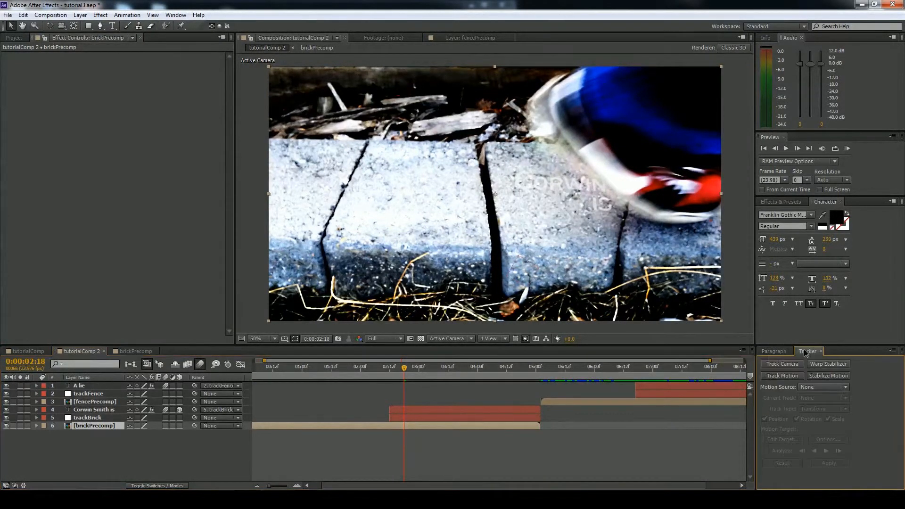
{"action": "left_click", "coordinate": [790, 374]}
{"action": "scroll", "coordinate": [539, 240], "scroll_direction": "up", "scroll_amount": 2}
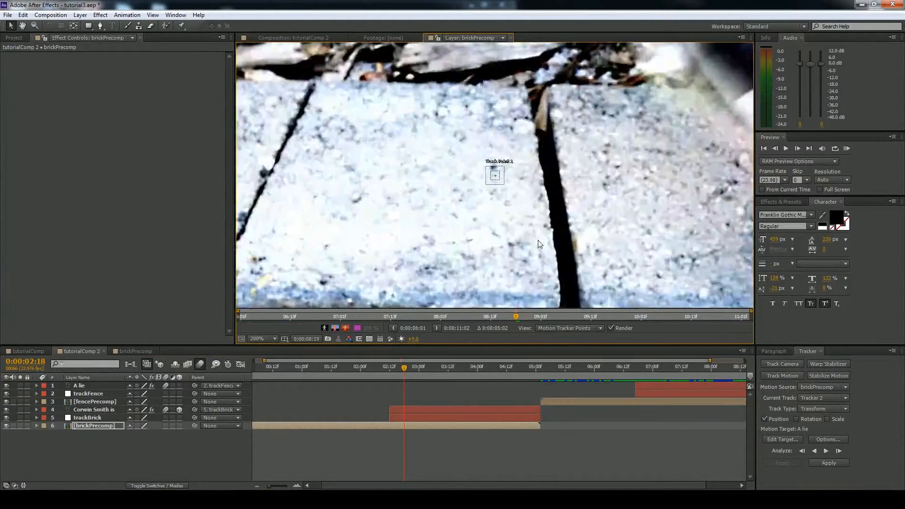
Place track point 1 on the brown speck near the middle brick's lower-left corner and enable rotation and scale tracking.
{"action": "left_click_drag", "start_coordinate": [530, 230], "coordinate": [551, 227]}
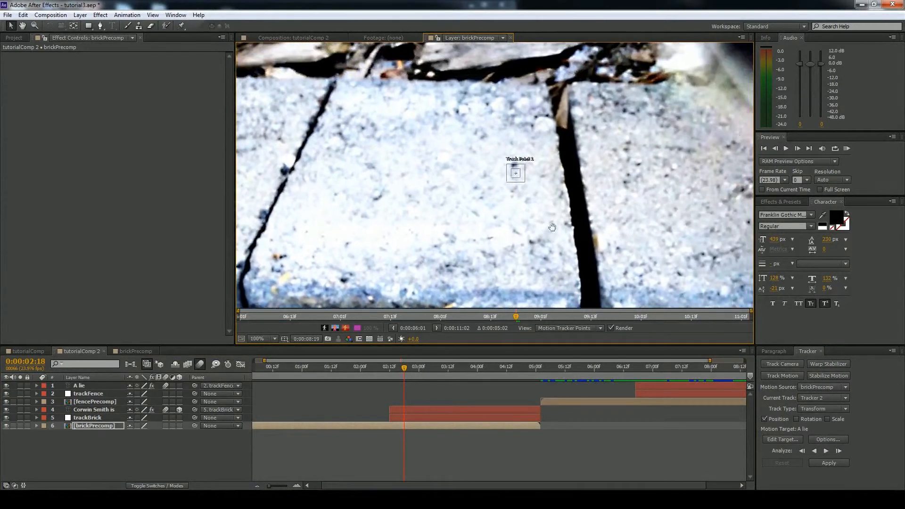
{"action": "left_click_drag", "start_coordinate": [515, 179], "coordinate": [281, 258]}
{"action": "left_click", "coordinate": [796, 419]}
{"action": "left_click", "coordinate": [828, 419]}
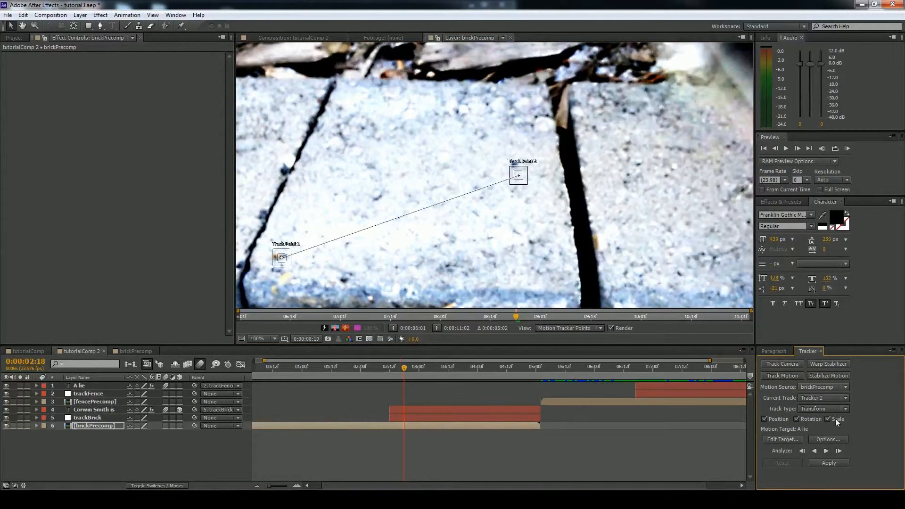
Place track point 2 on a dark speck in the brick right of the wide crack and analyze the motion forward.
{"action": "left_click_drag", "start_coordinate": [514, 241], "coordinate": [356, 236]}
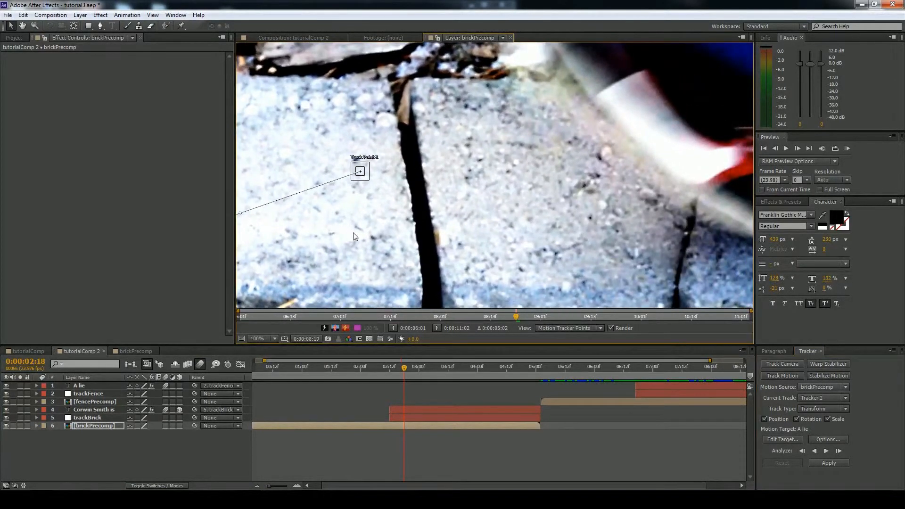
{"action": "left_click_drag", "start_coordinate": [360, 171], "coordinate": [546, 248]}
{"action": "left_click_drag", "start_coordinate": [441, 245], "coordinate": [587, 220]}
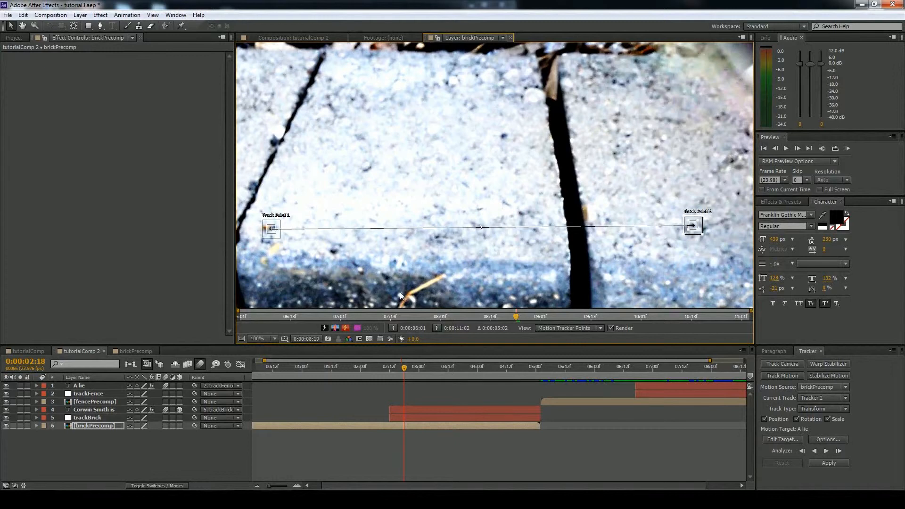
{"action": "left_click_drag", "start_coordinate": [677, 258], "coordinate": [661, 254]}
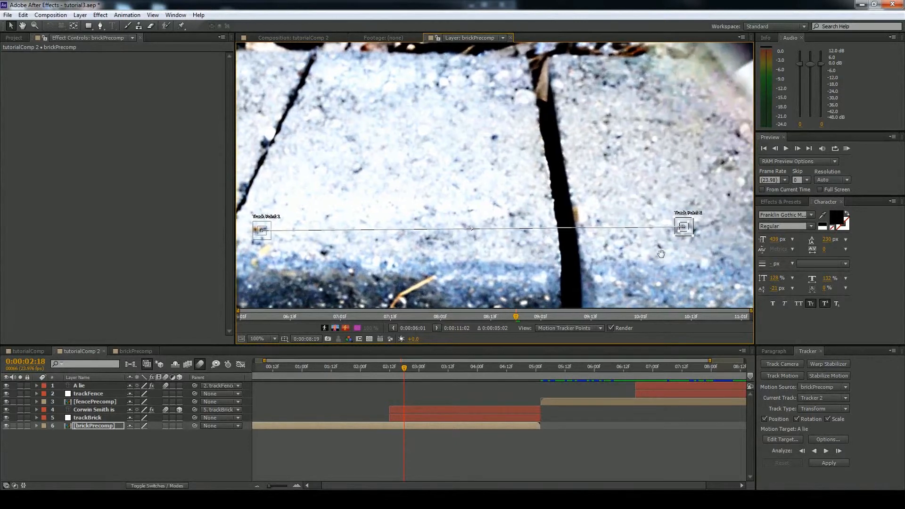
{"action": "left_click", "coordinate": [826, 450]}
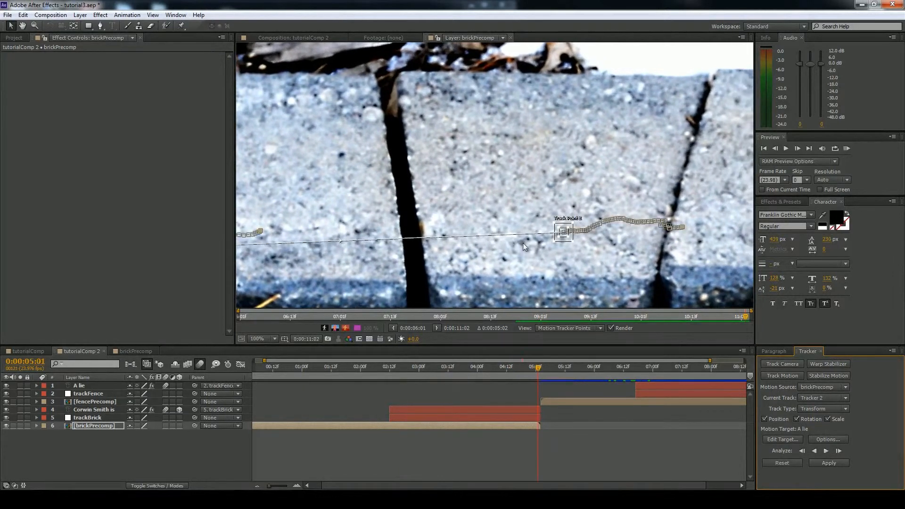
Examine how well both track points follow their specks along the brick shot.
{"action": "scroll", "coordinate": [518, 225], "scroll_direction": "down", "scroll_amount": 3}
{"action": "scroll", "coordinate": [517, 224], "scroll_direction": "up", "scroll_amount": 2}
{"action": "left_click_drag", "start_coordinate": [518, 225], "coordinate": [528, 286]}
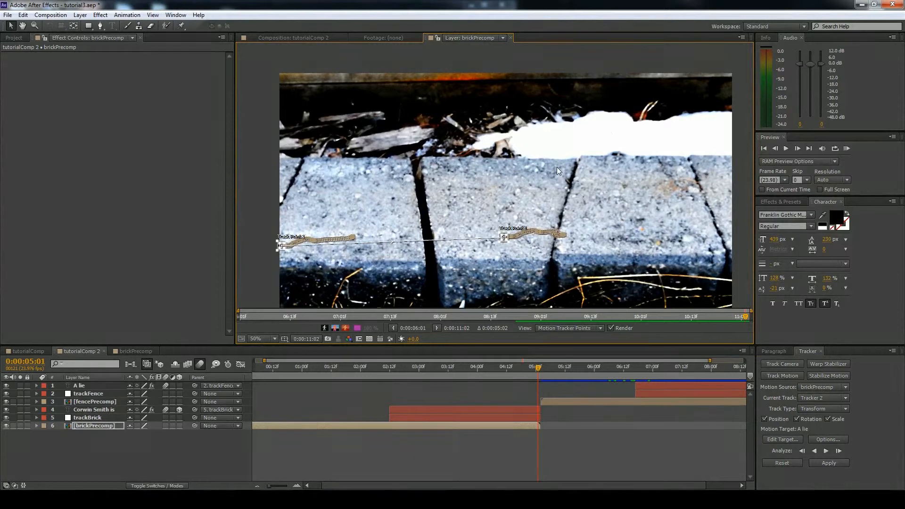
{"action": "left_click_drag", "start_coordinate": [538, 367], "coordinate": [423, 390]}
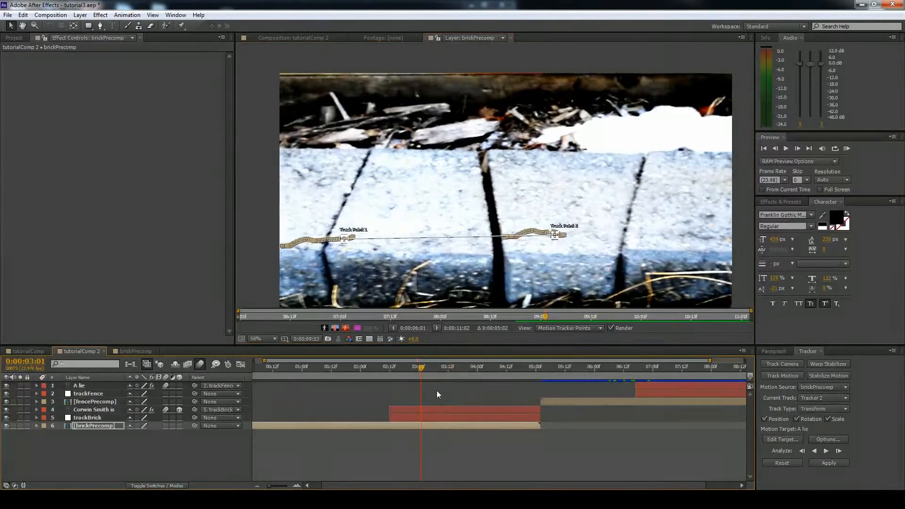
{"action": "left_click", "coordinate": [459, 368]}
{"action": "left_click_drag", "start_coordinate": [459, 371], "coordinate": [463, 368]}
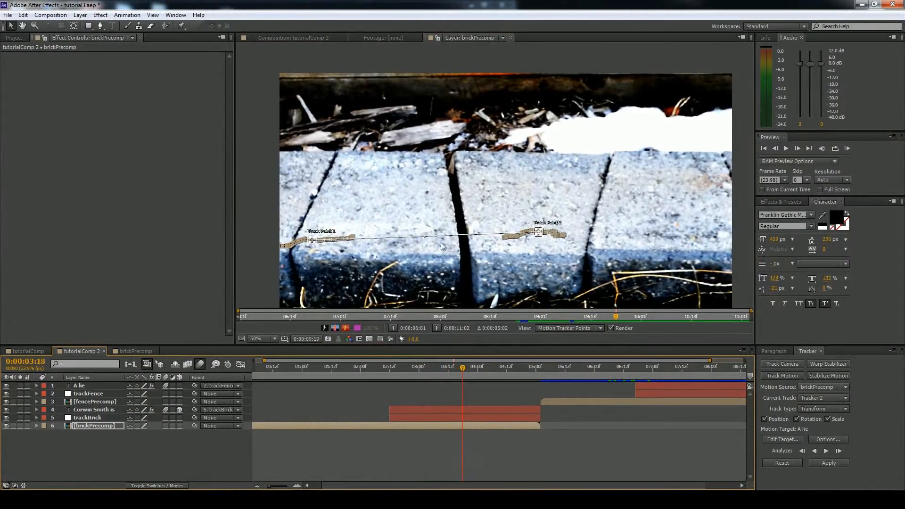
{"action": "scroll", "coordinate": [538, 232], "scroll_direction": "up", "scroll_amount": 1}
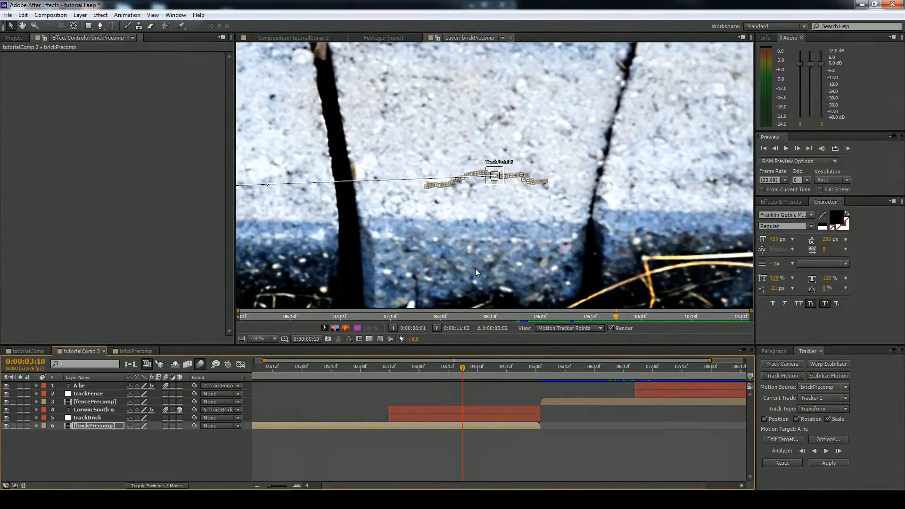
{"action": "left_click_drag", "start_coordinate": [454, 187], "coordinate": [532, 250]}
{"action": "left_click_drag", "start_coordinate": [543, 216], "coordinate": [501, 153]}
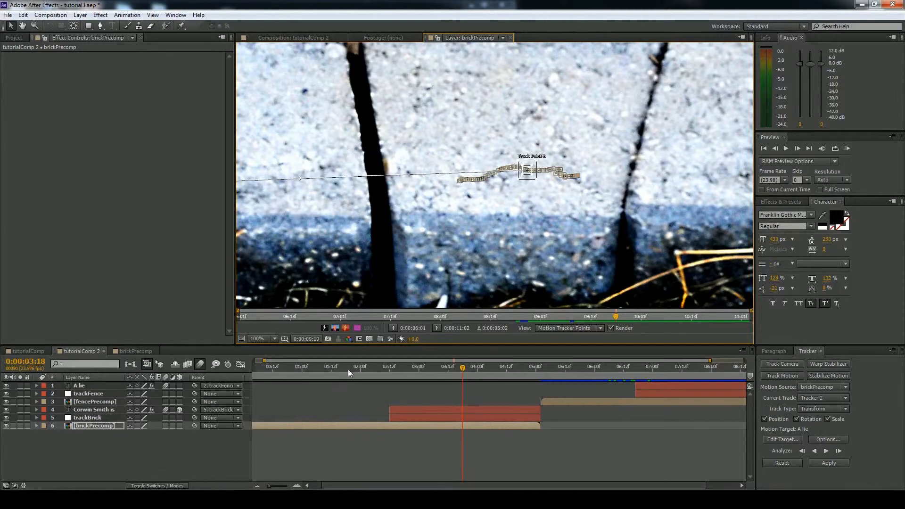
Delete the Curves effect from brickFootage and move to 0:00:07:10 on the fence shot in tutorialComp 2.
{"action": "left_click", "coordinate": [145, 352]}
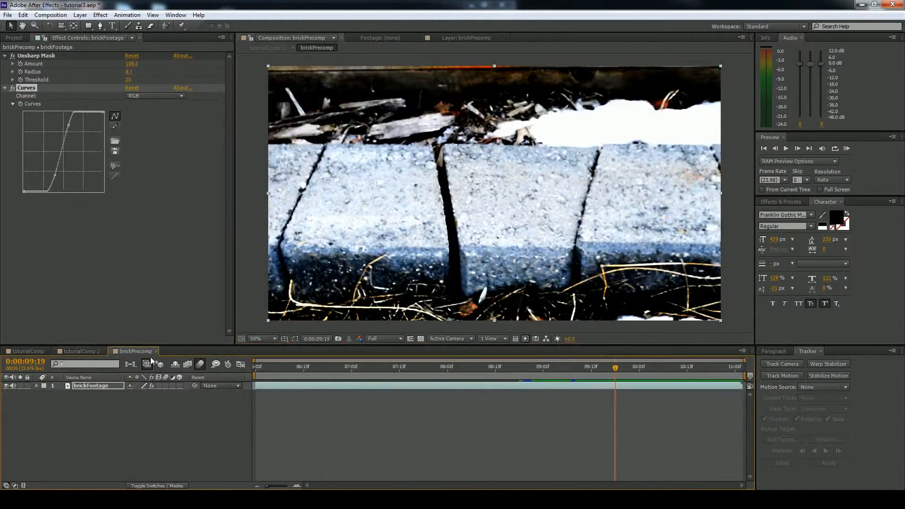
{"action": "key", "text": "Delete"}
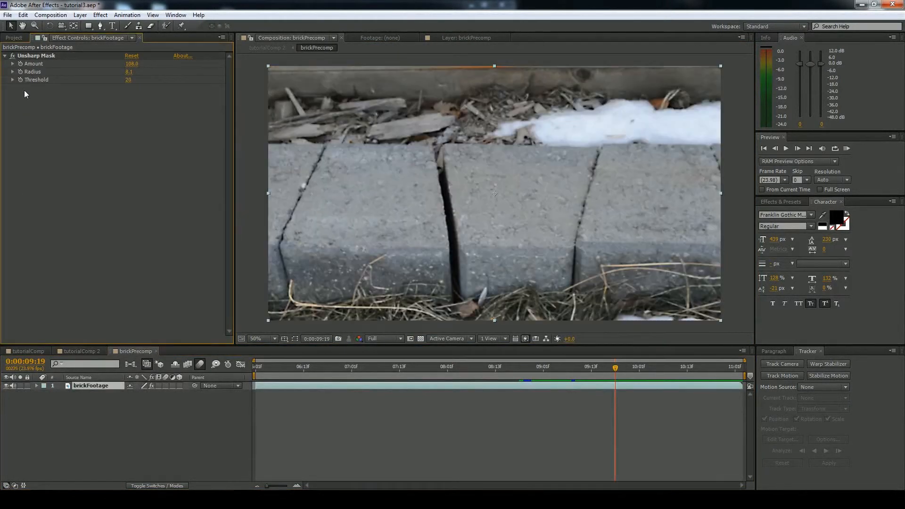
{"action": "left_click", "coordinate": [80, 351]}
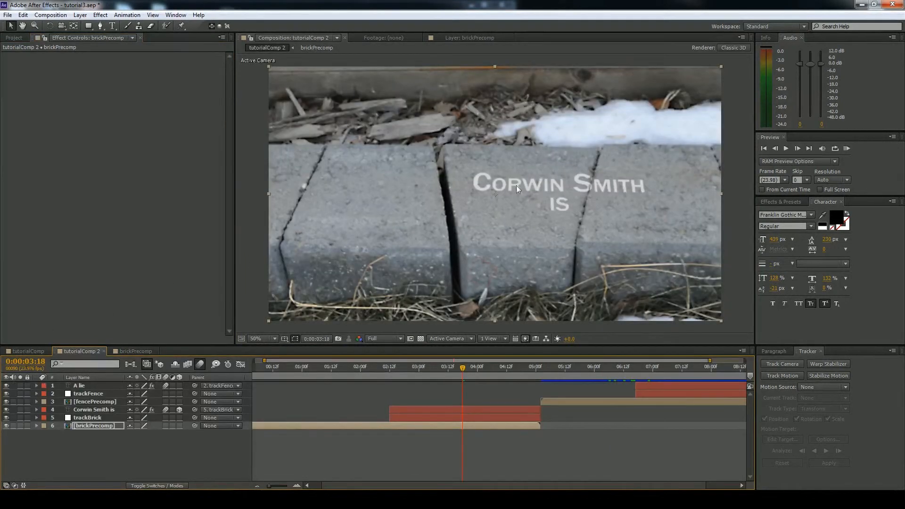
{"action": "left_click_drag", "start_coordinate": [448, 370], "coordinate": [677, 397]}
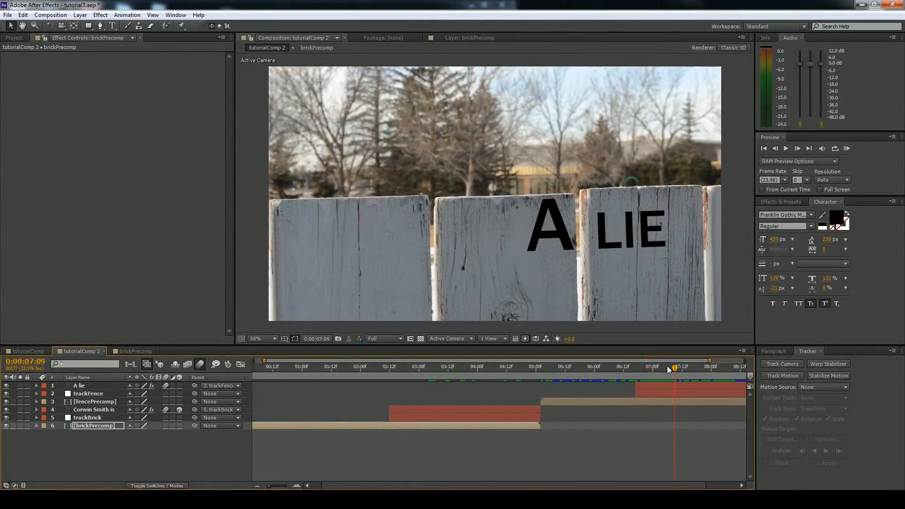
{"action": "mouse_move", "coordinate": [692, 370]}
{"action": "left_mouse_down"}
{"action": "mouse_move", "coordinate": [660, 377]}
{"action": "mouse_move", "coordinate": [678, 375]}
{"action": "left_mouse_up"}
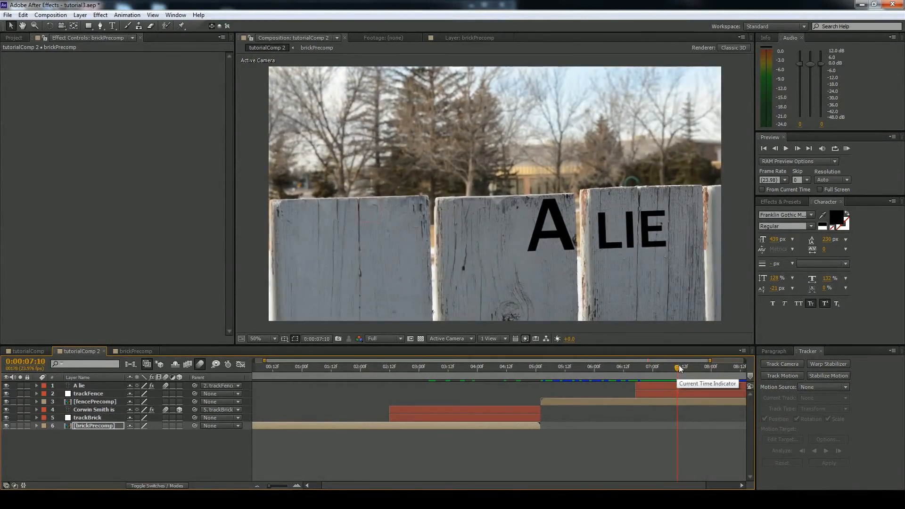